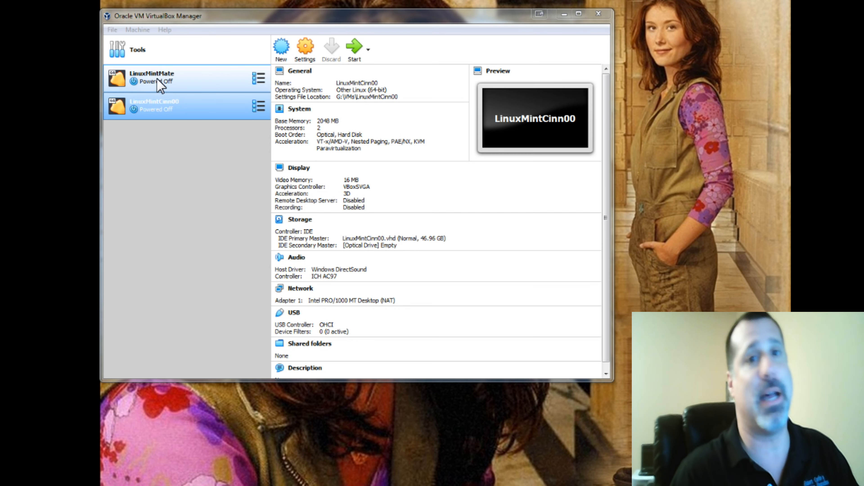
# - Compare the details of the existing LinuxMintMate and LinuxMintCinn00 virtual machines
pyautogui.click(160, 84)
pyautogui.click(163, 110)
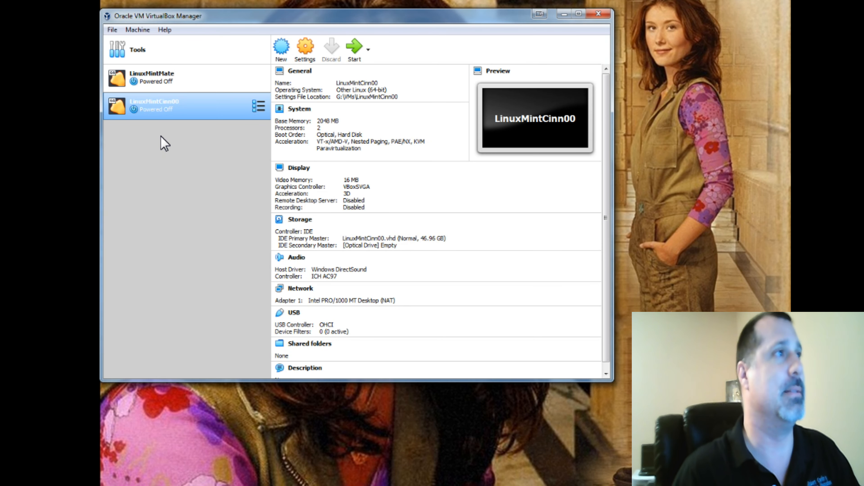
pyautogui.click(166, 80)
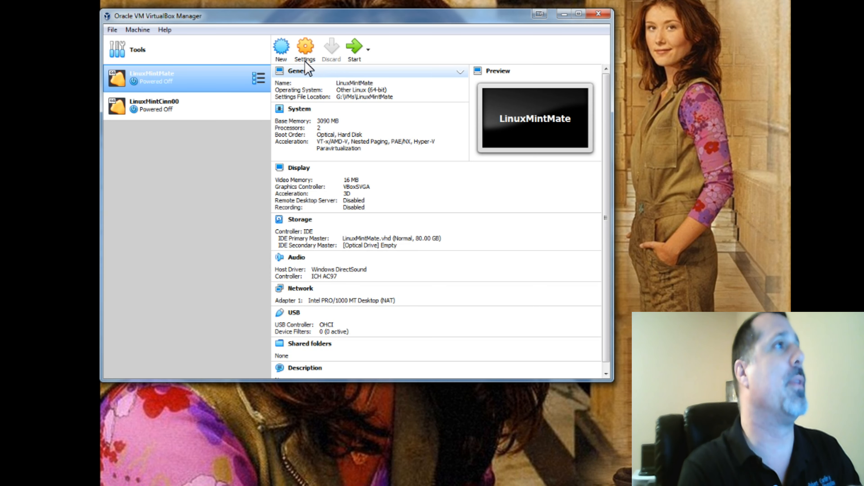
# - Start creating a new virtual machine named LinuxMintMate03
pyautogui.click(284, 49)
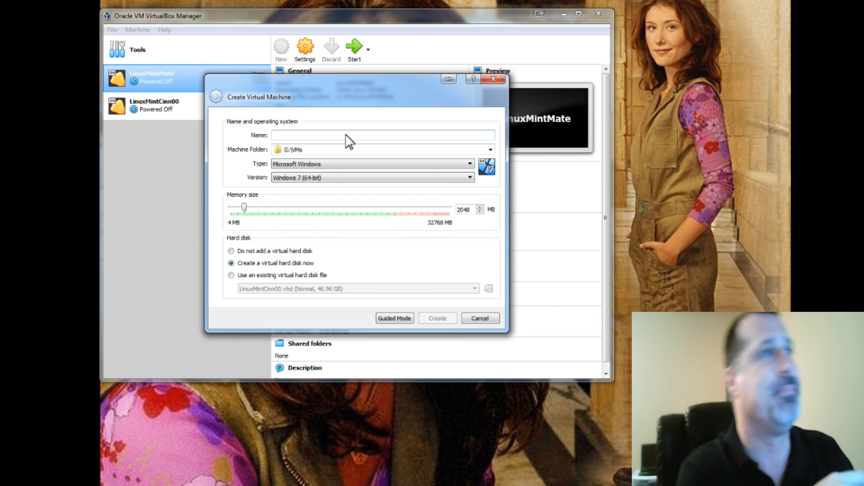
pyautogui.write('Linux')
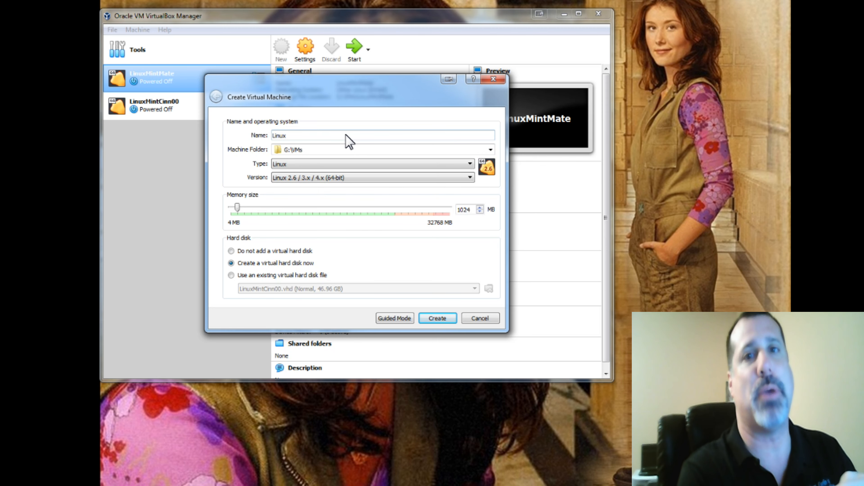
pyautogui.write('MintMate03')
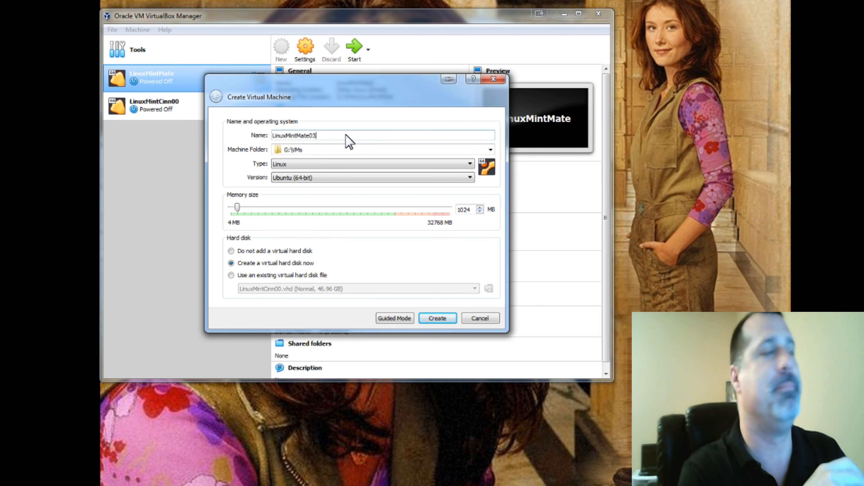
# - Set the version to Other Linux (64-bit) and the memory size to 3724 MB, and create the machine
pyautogui.press('Tab')
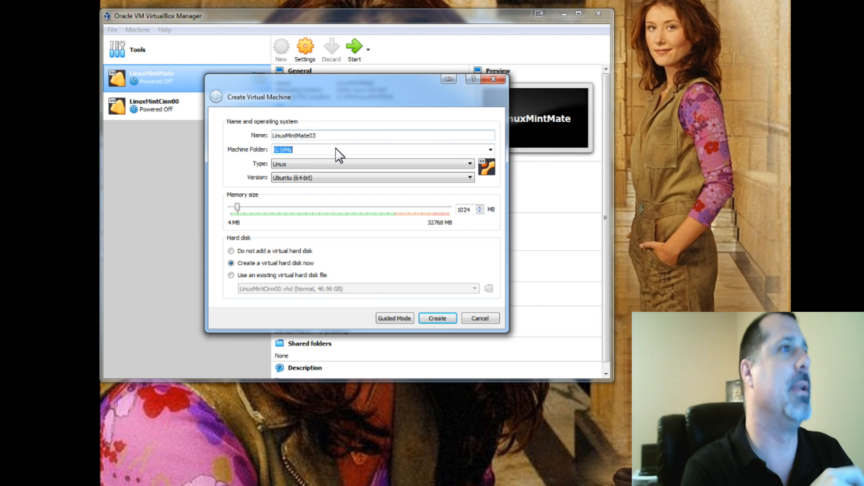
pyautogui.click(332, 179)
pyautogui.scroll(-2, 318, 235)
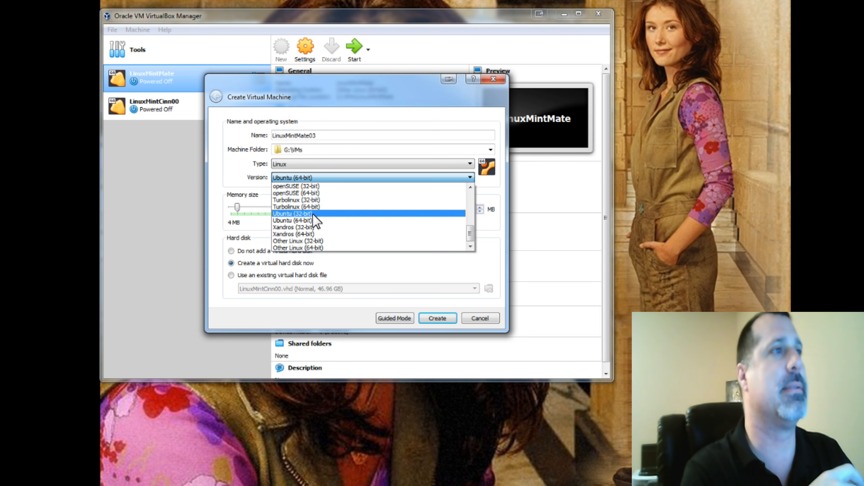
pyautogui.click(305, 247)
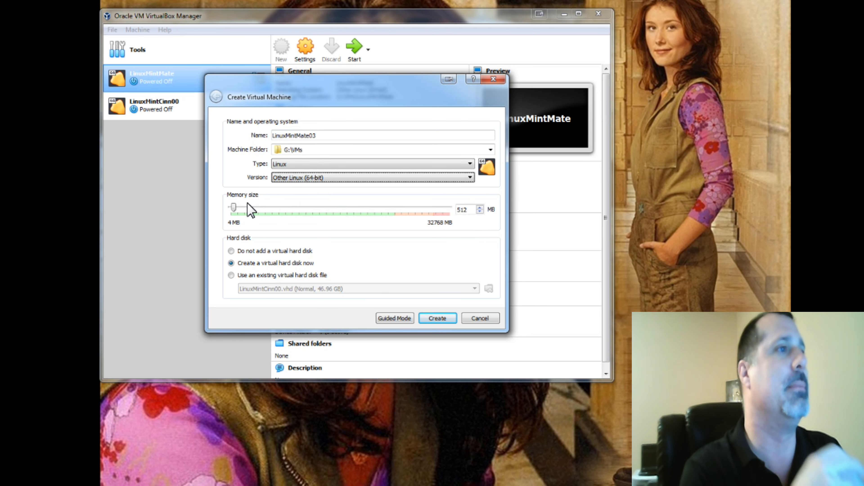
pyautogui.moveTo(234, 206); pyautogui.dragTo(256, 207)
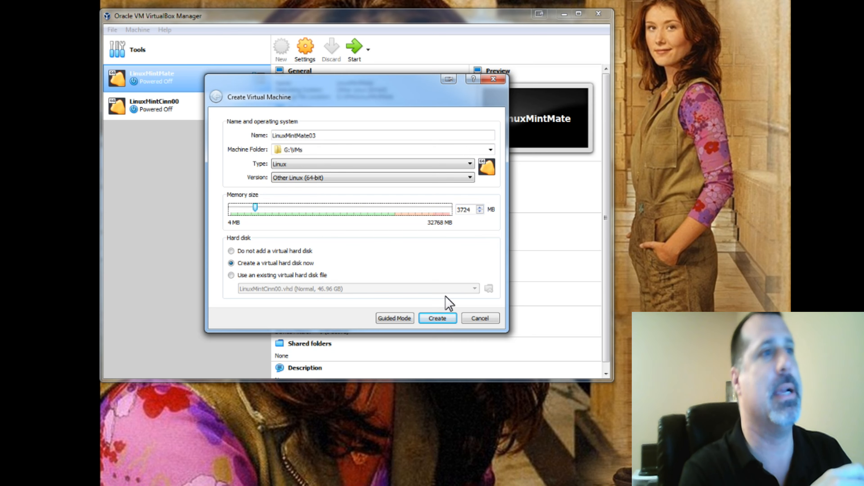
pyautogui.click(439, 318)
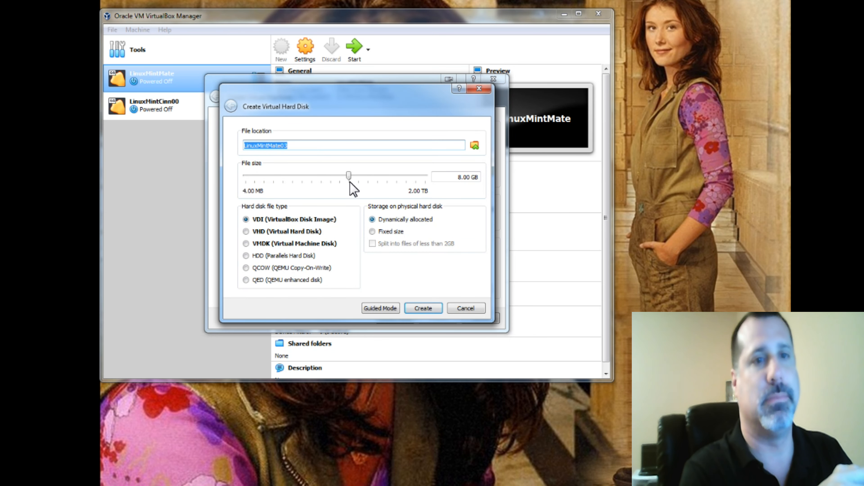
# - Create a dynamically allocated VHD virtual hard disk of about 41.60 GB
pyautogui.click(264, 232)
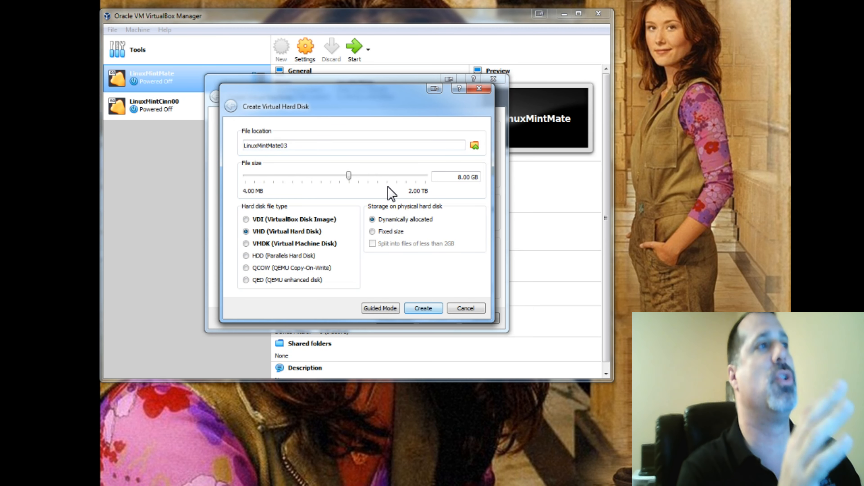
pyautogui.doubleClick(468, 177)
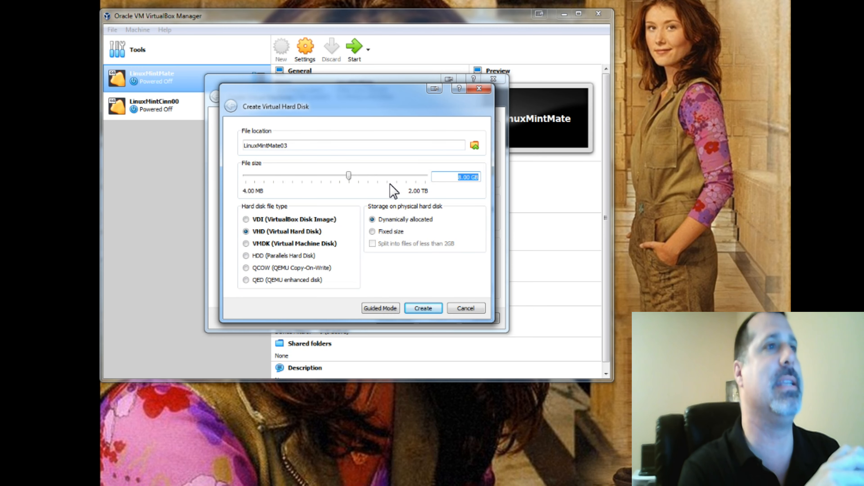
pyautogui.moveTo(349, 176); pyautogui.dragTo(372, 177)
pyautogui.click(438, 309)
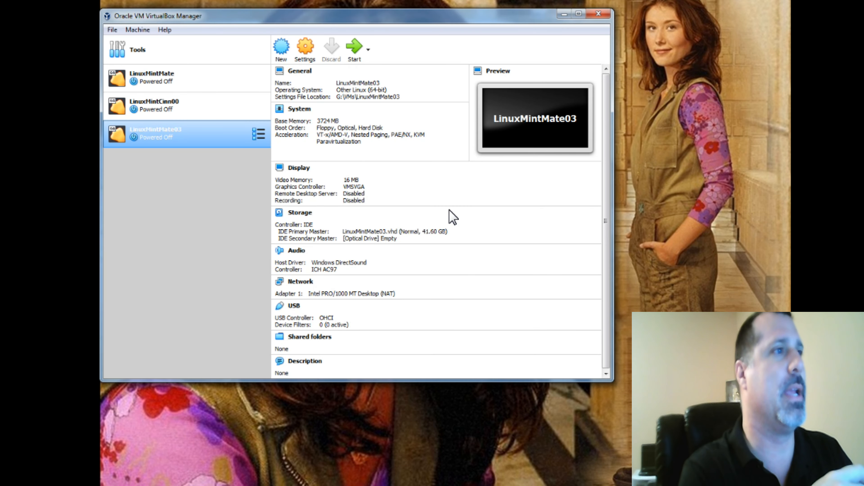
# - Open the new machine's settings and set Shared Clipboard and Drag'n'Drop to Bidirectional
pyautogui.click(306, 51)
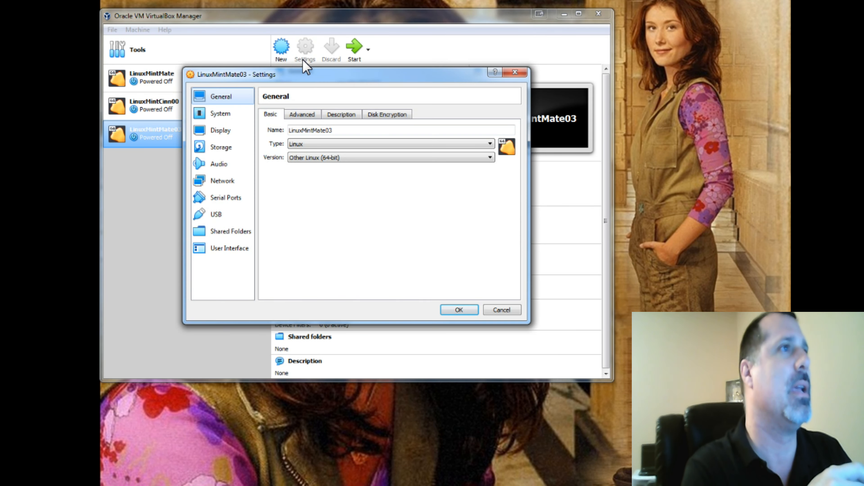
pyautogui.click(305, 115)
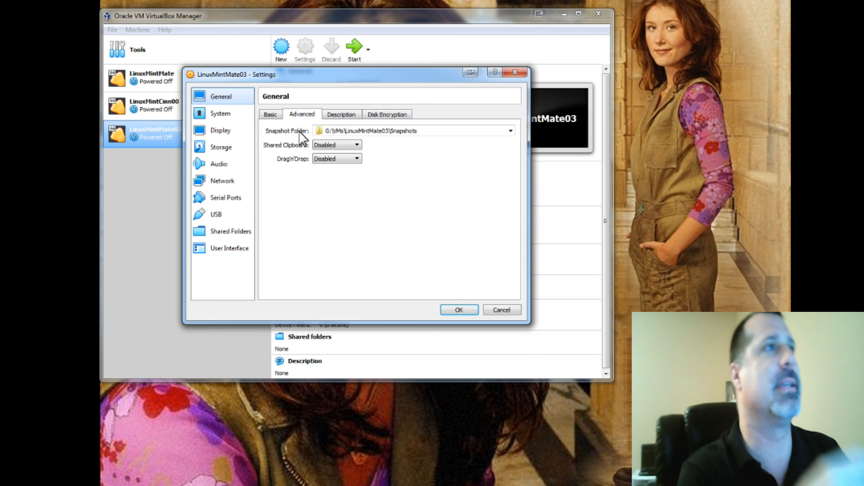
pyautogui.click(321, 145)
pyautogui.click(330, 175)
pyautogui.click(337, 158)
pyautogui.click(331, 188)
# - Enter Testing as the machine's description
pyautogui.click(338, 115)
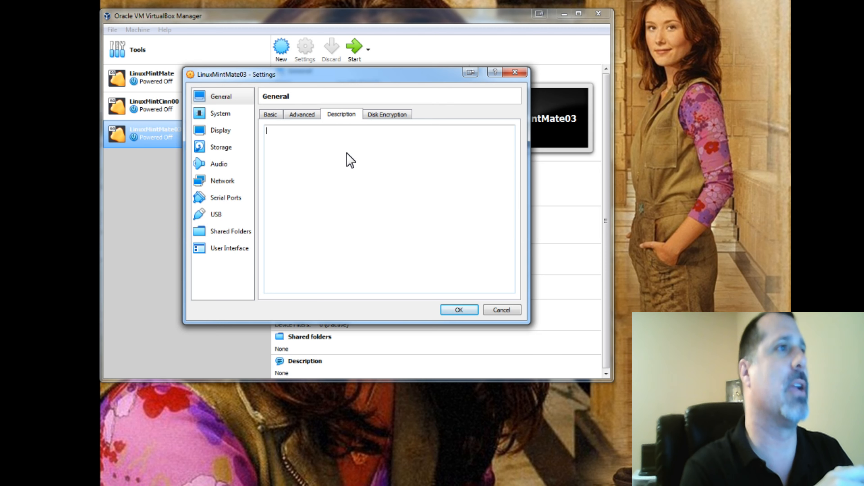
pyautogui.write('Testing')
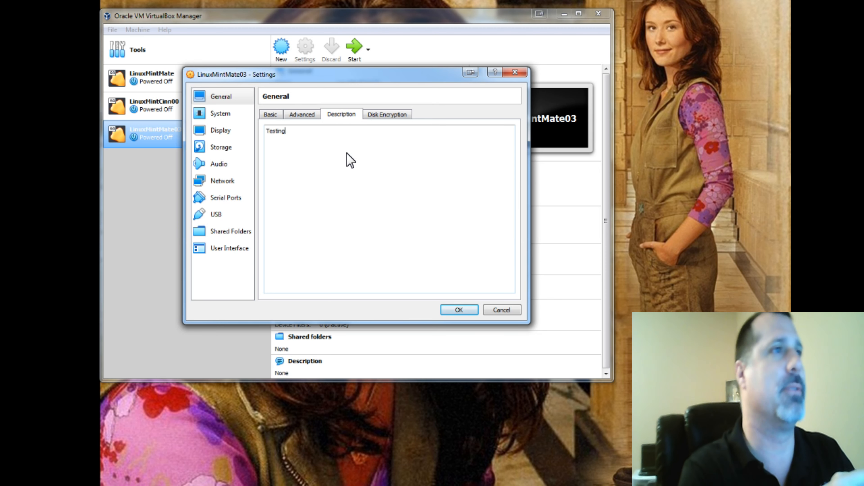
# - Review the Disk Encryption, Advanced and Basic general settings
pyautogui.click(387, 114)
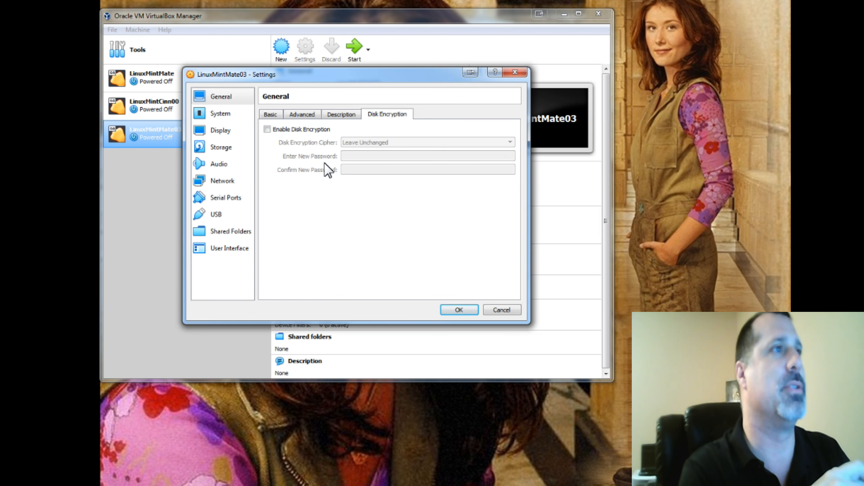
pyautogui.click(285, 130)
pyautogui.click(315, 131)
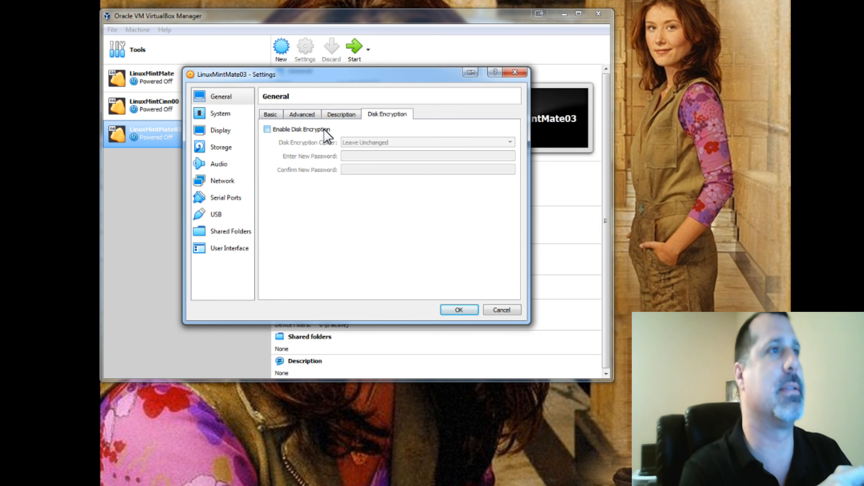
pyautogui.click(328, 118)
pyautogui.click(314, 115)
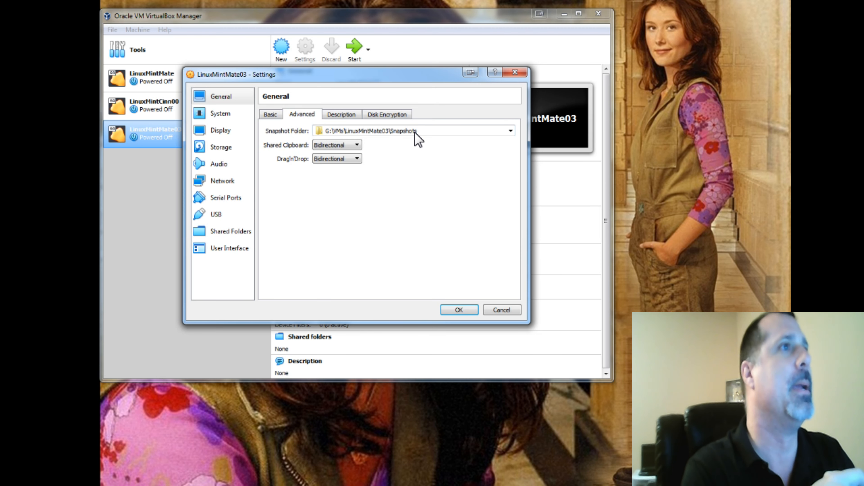
pyautogui.click(277, 117)
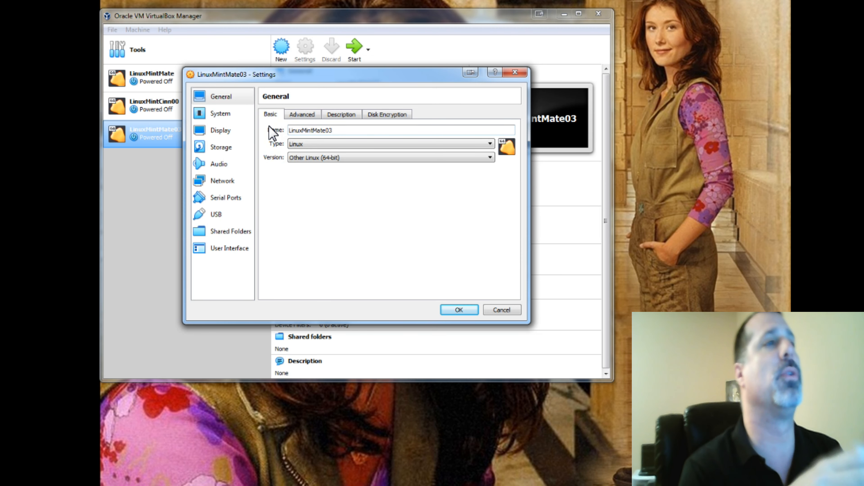
# - In System settings, remove Floppy from the boot order and set the processor count to 4
pyautogui.click(219, 113)
pyautogui.click(324, 153)
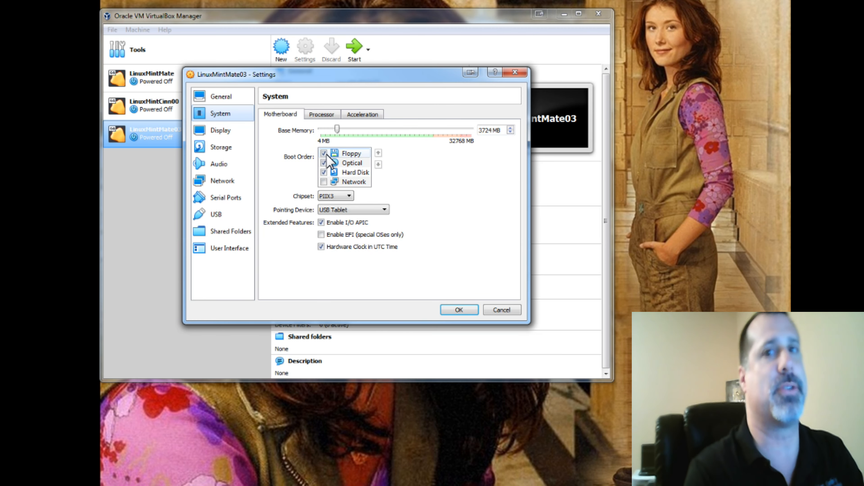
pyautogui.click(322, 115)
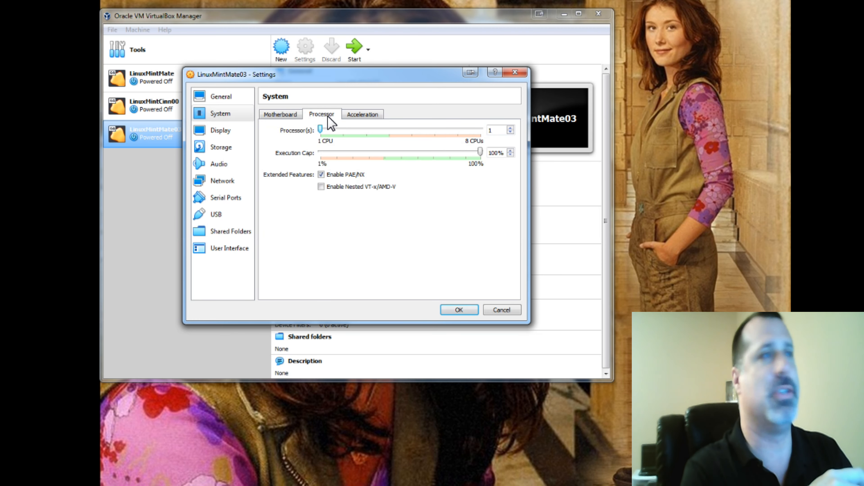
pyautogui.click(511, 131)
pyautogui.write('4')
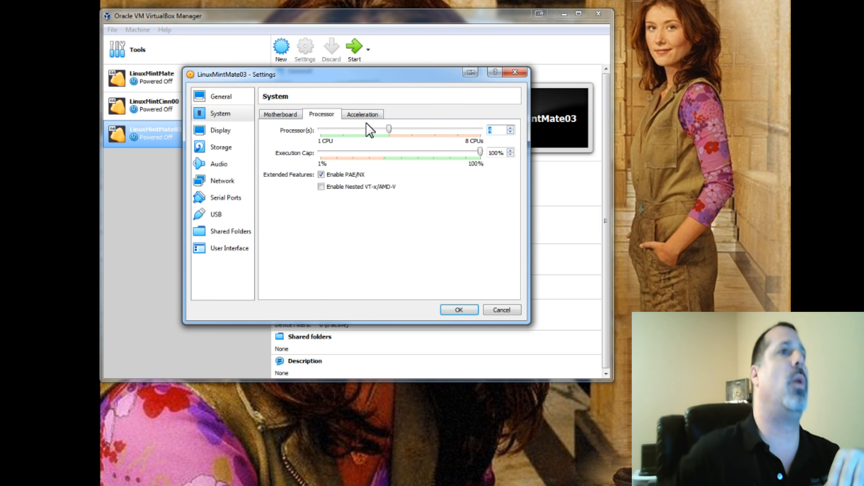
# - Set the display's graphics controller to VBoxSVGA
pyautogui.click(363, 115)
pyautogui.click(266, 115)
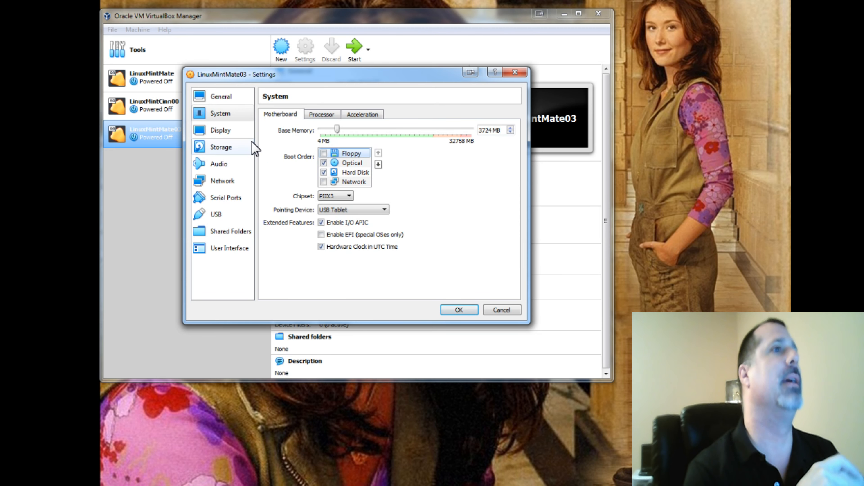
pyautogui.click(219, 131)
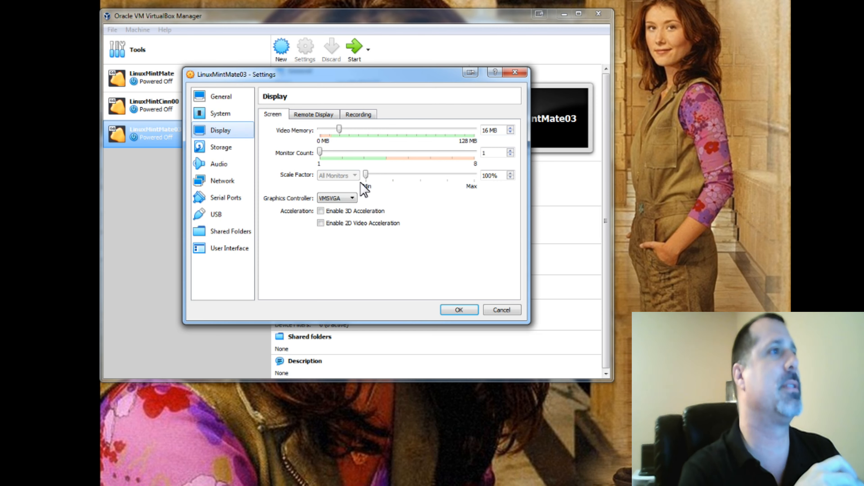
pyautogui.click(332, 198)
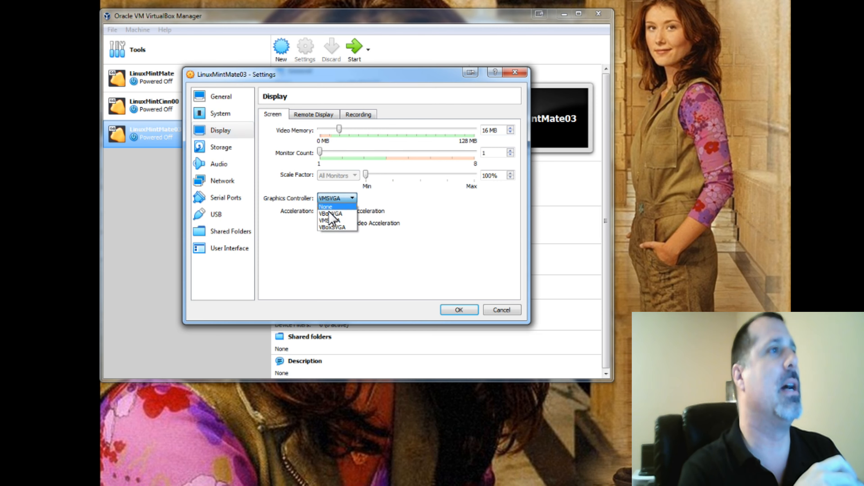
pyautogui.click(341, 227)
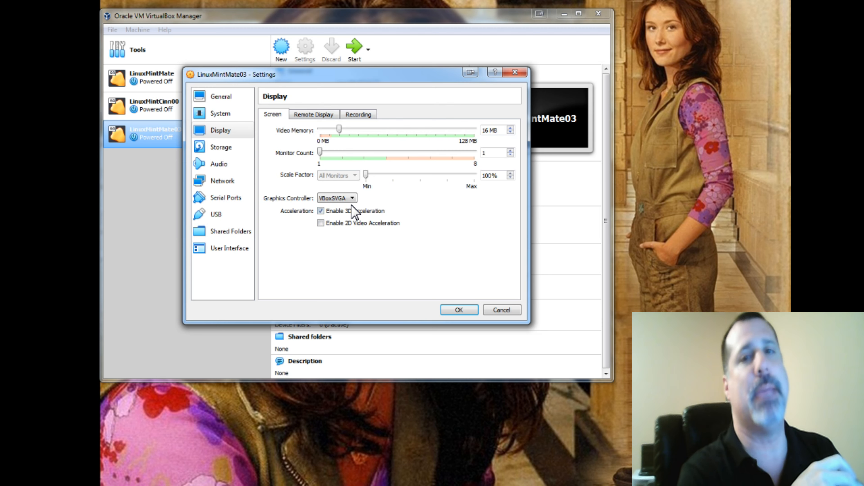
# - Review the Remote Display and Recording display settings
pyautogui.click(307, 121)
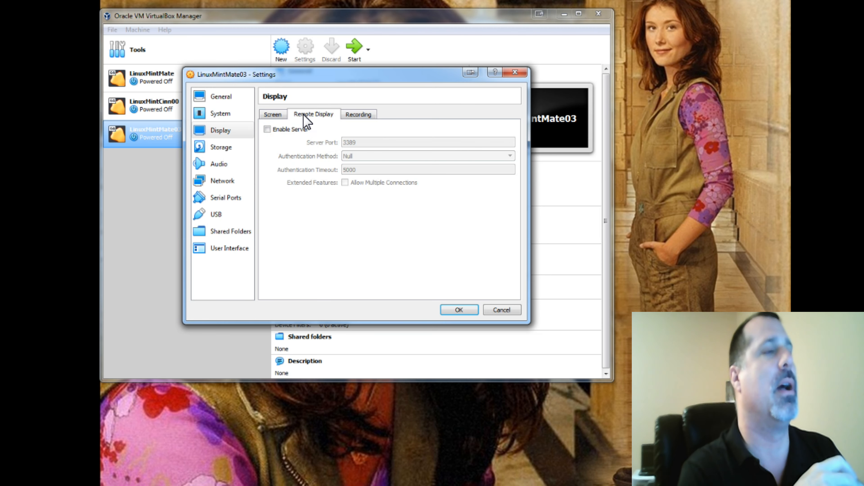
pyautogui.click(355, 115)
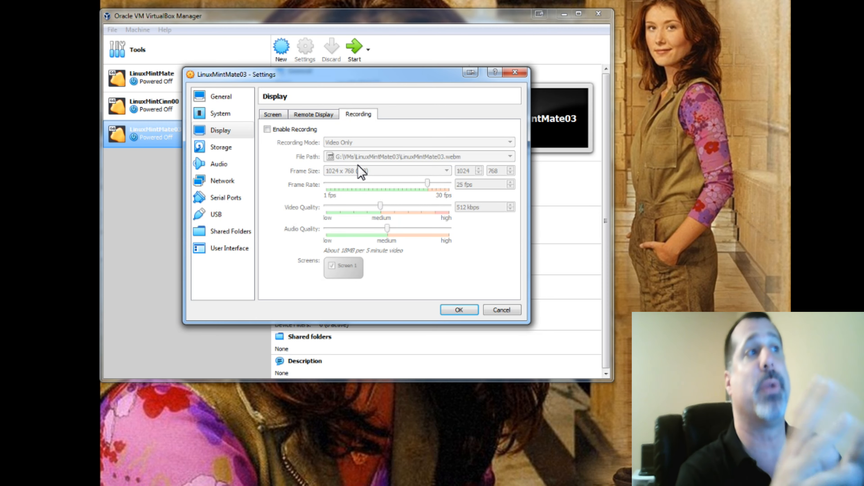
pyautogui.click(283, 115)
# - Attach linuxmint-19.1-mate-64bit.iso to the empty optical drive in Storage and save the settings
pyautogui.click(230, 149)
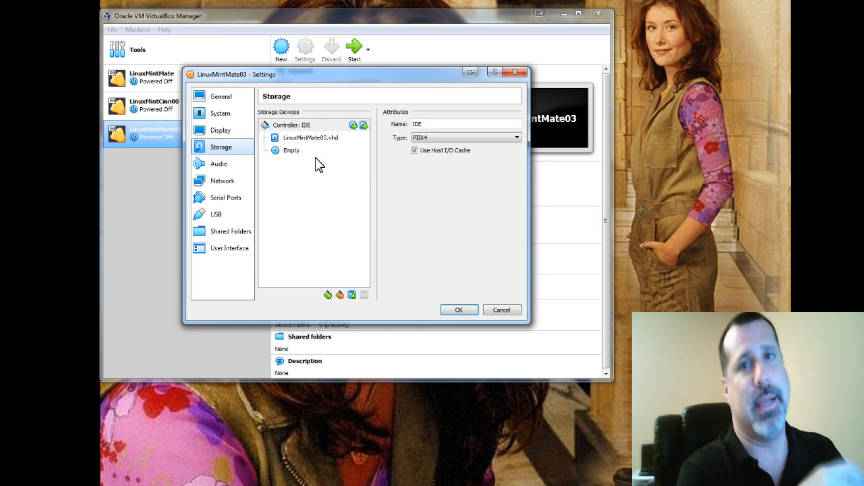
pyautogui.click(297, 152)
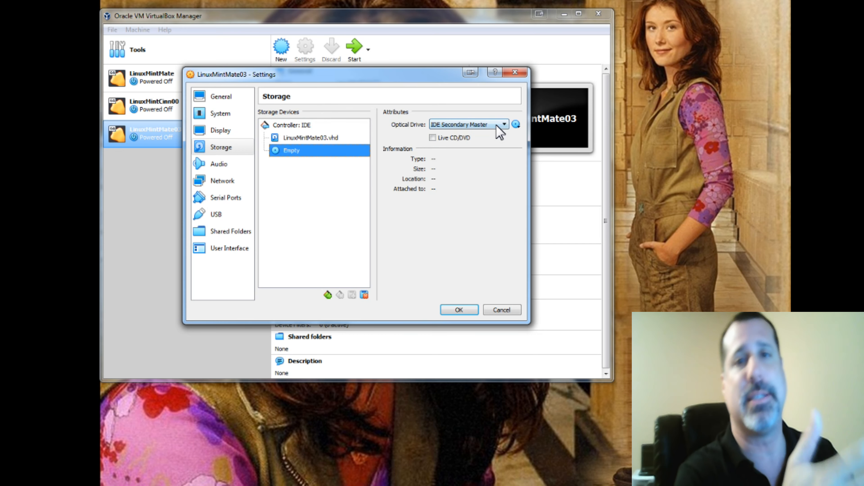
pyautogui.click(516, 124)
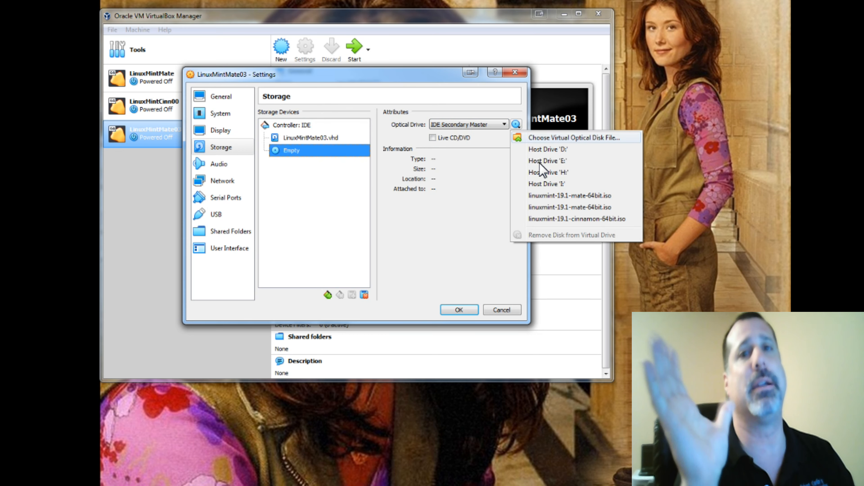
pyautogui.click(565, 138)
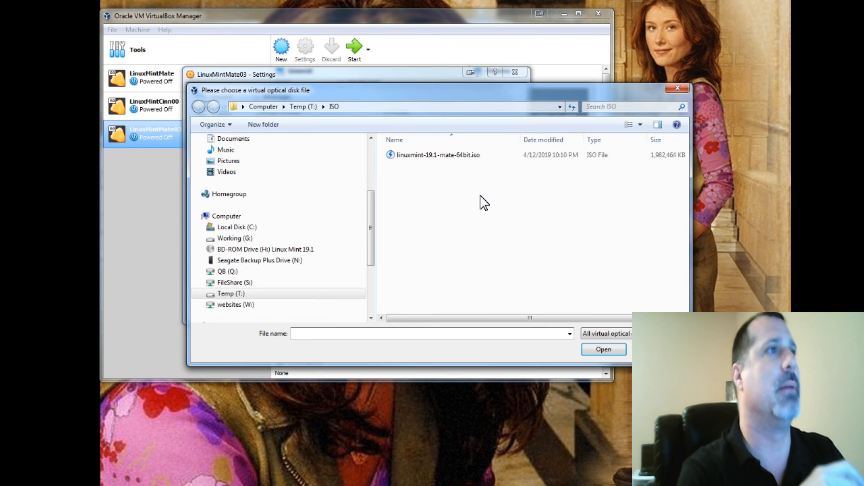
pyautogui.click(459, 157)
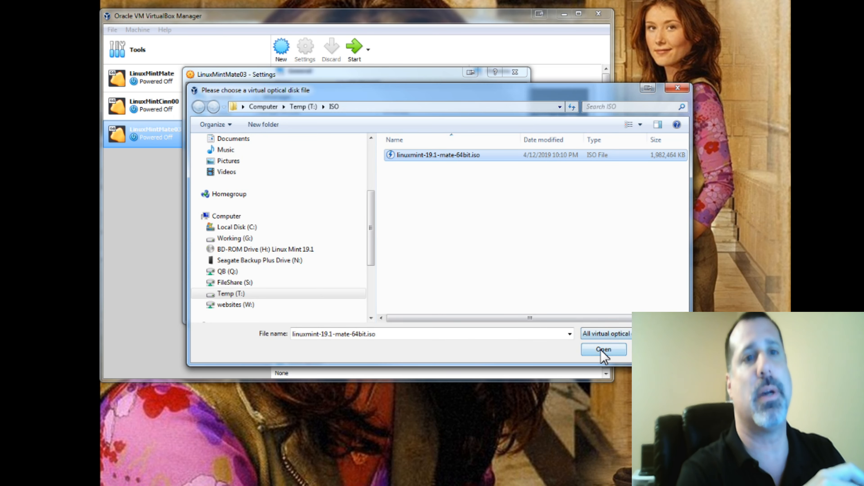
pyautogui.click(604, 349)
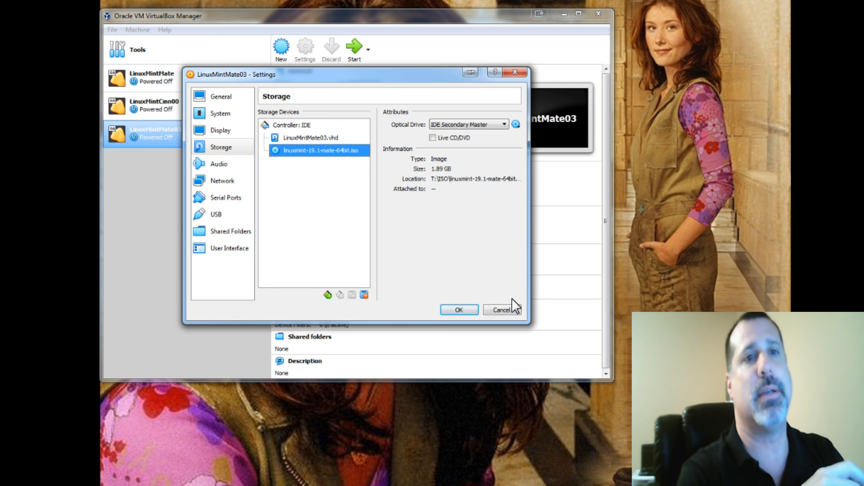
pyautogui.click(459, 309)
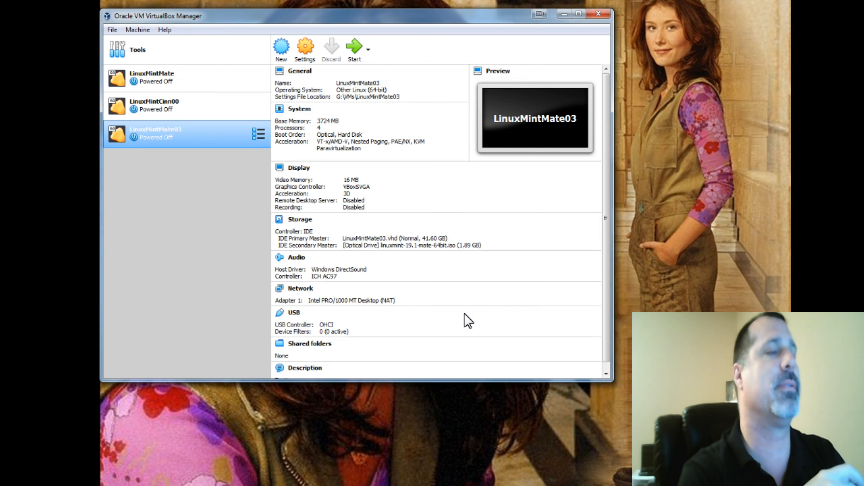
# - Reopen the settings and review the Storage, Audio, Network, Serial Ports, USB and Shared Folders pages
pyautogui.click(305, 48)
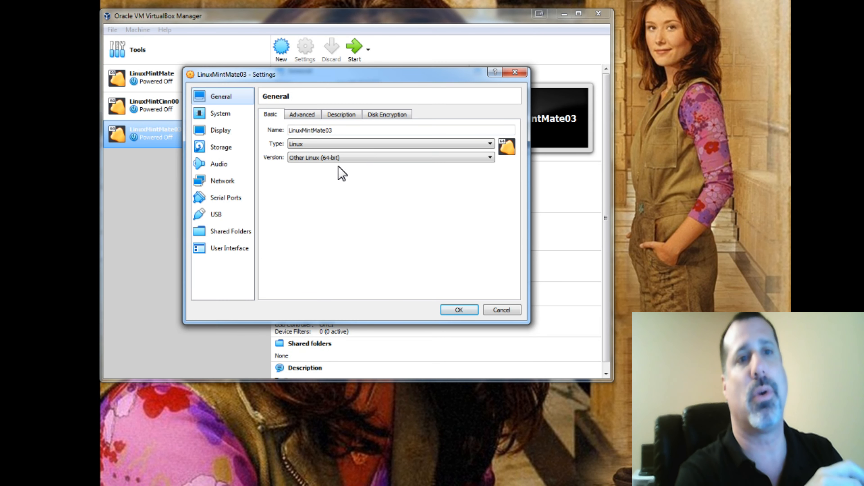
pyautogui.click(229, 147)
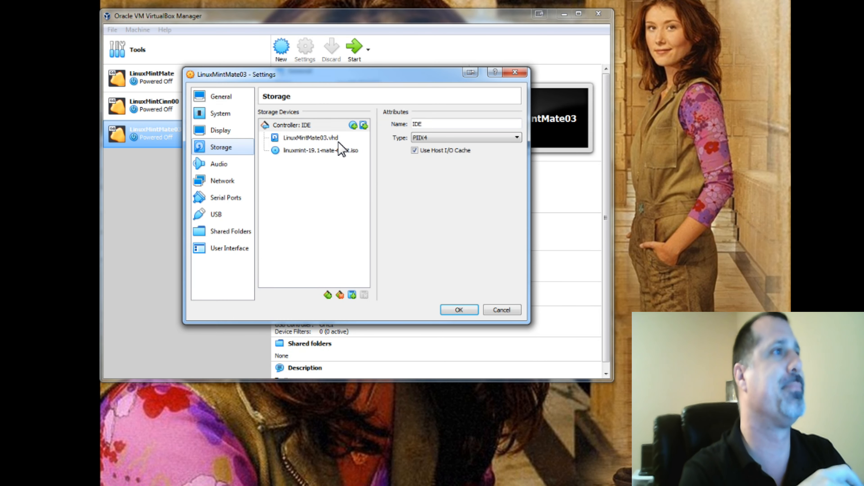
pyautogui.click(338, 150)
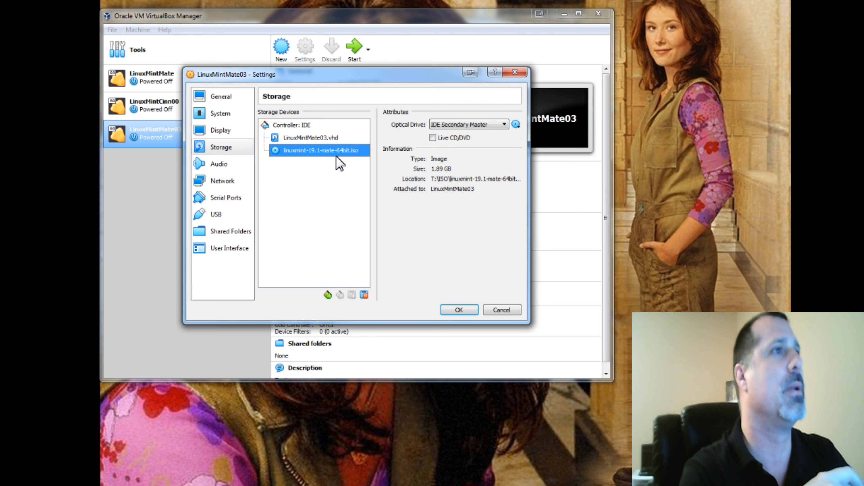
pyautogui.click(235, 165)
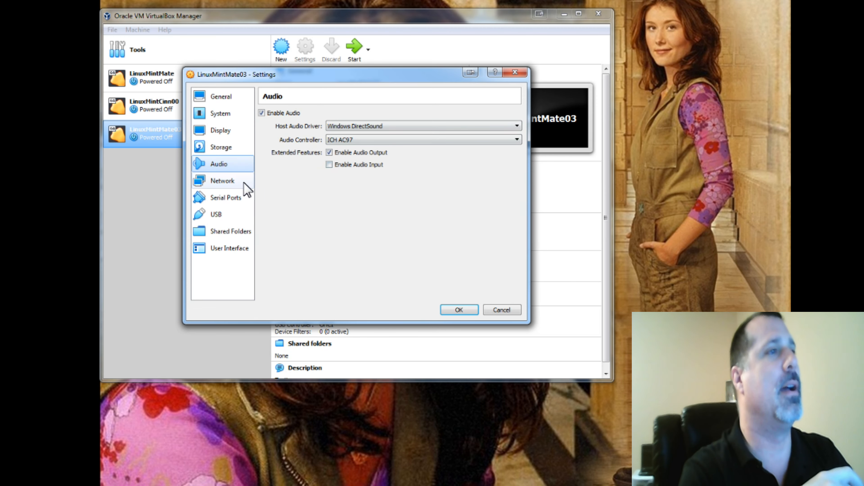
pyautogui.click(251, 184)
pyautogui.click(238, 200)
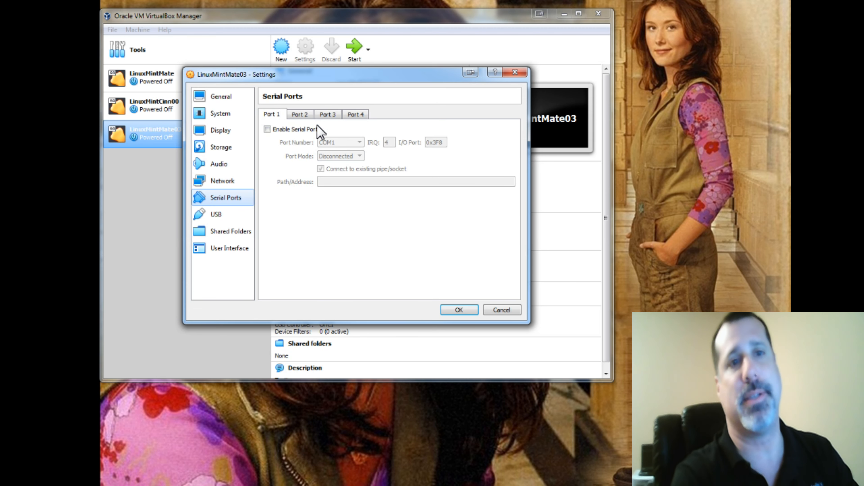
pyautogui.click(235, 215)
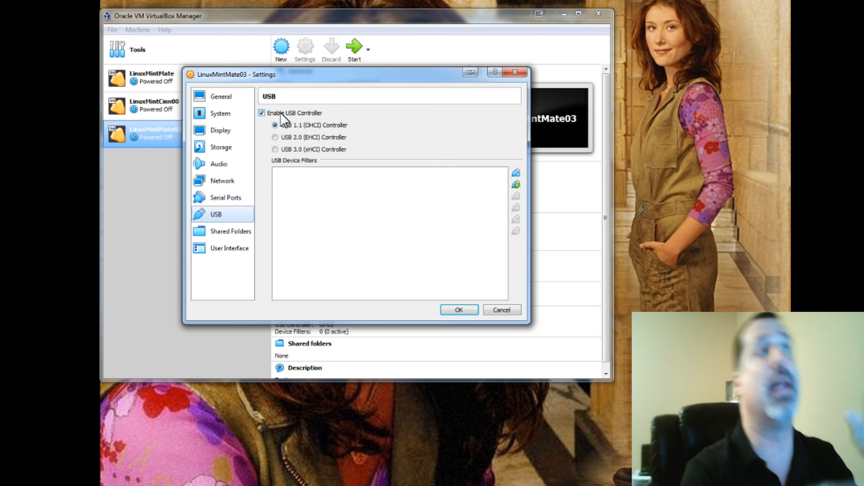
pyautogui.click(249, 231)
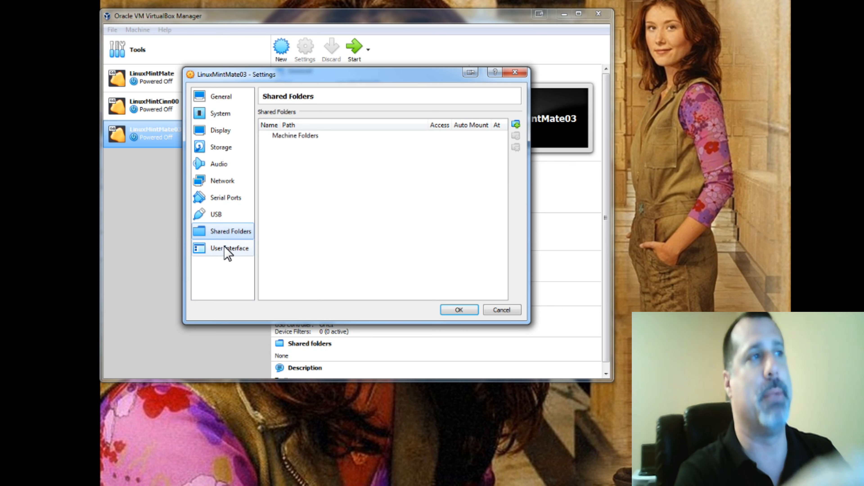
pyautogui.click(516, 124)
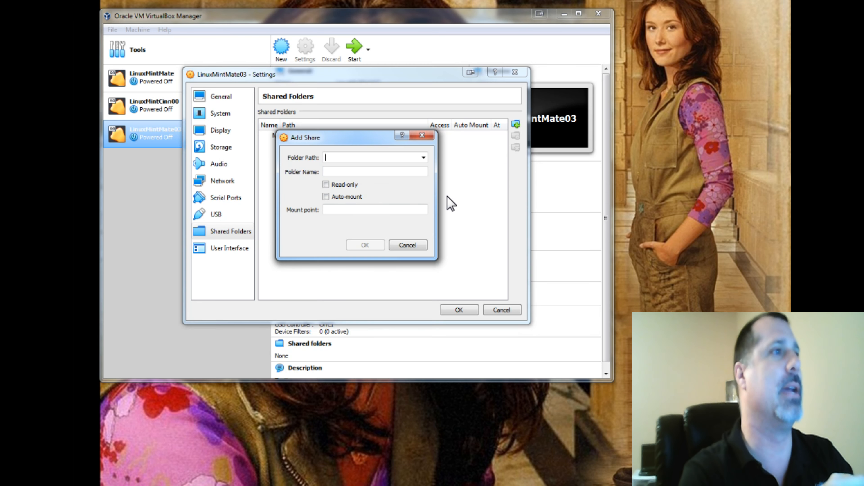
pyautogui.click(422, 158)
pyautogui.click(422, 158)
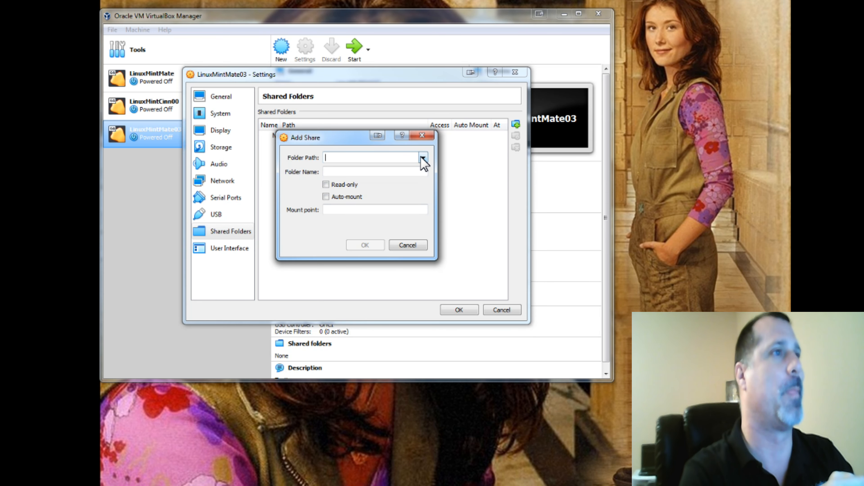
pyautogui.click(407, 246)
# - Review the User Interface and General pages and close the settings dialog
pyautogui.click(225, 248)
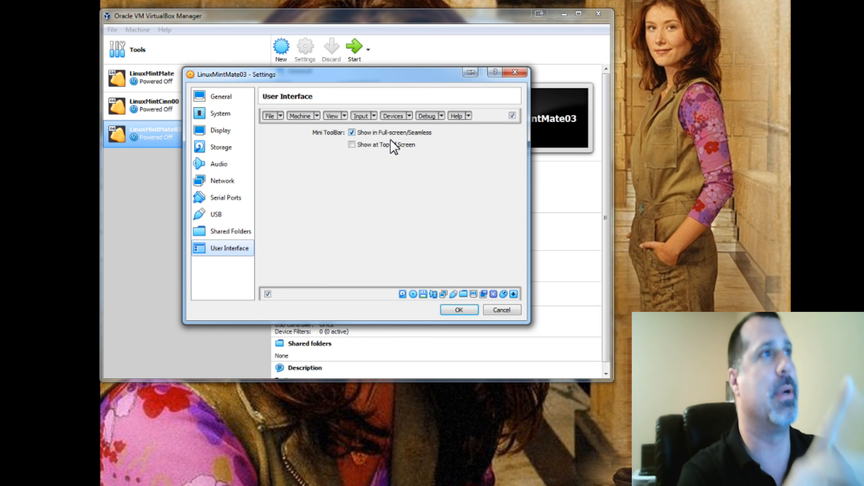
pyautogui.click(223, 97)
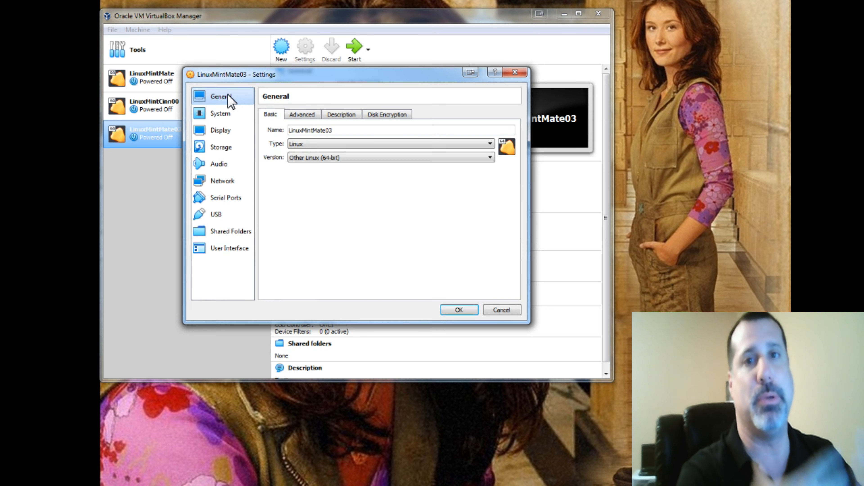
pyautogui.click(460, 309)
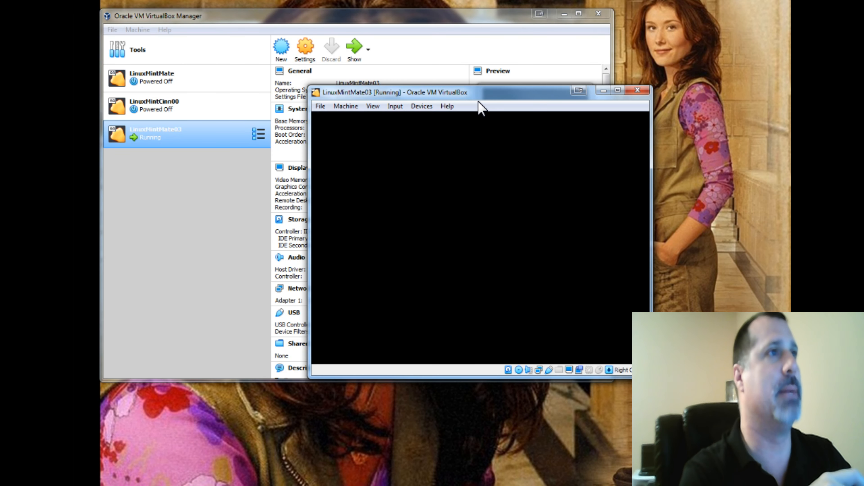
# - Open a Terminal from the running guest's application menu
pyautogui.moveTo(488, 95); pyautogui.dragTo(341, 43)
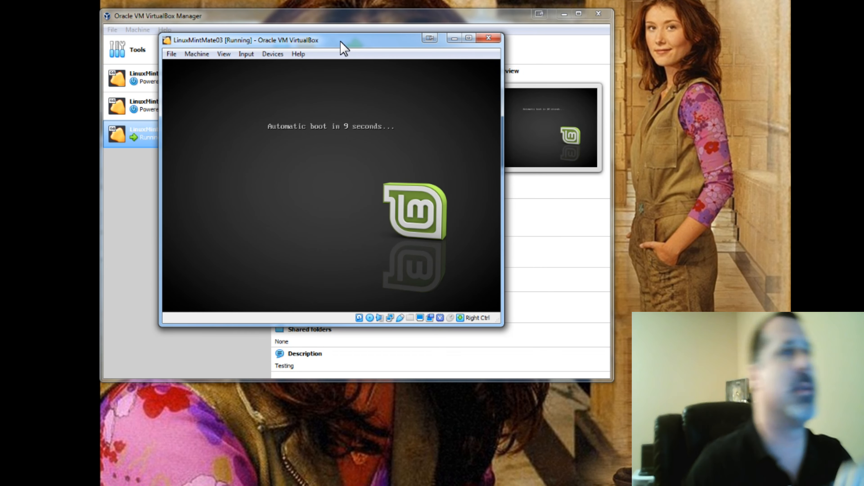
pyautogui.moveTo(341, 42); pyautogui.dragTo(301, 33)
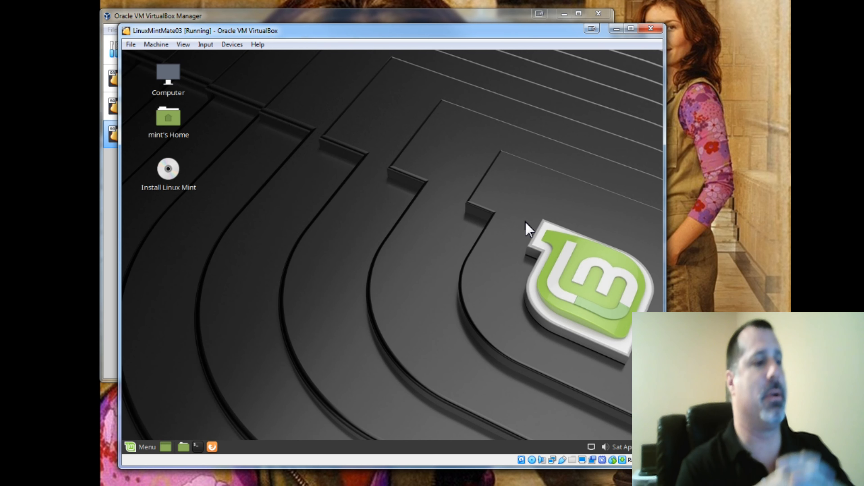
pyautogui.click(133, 450)
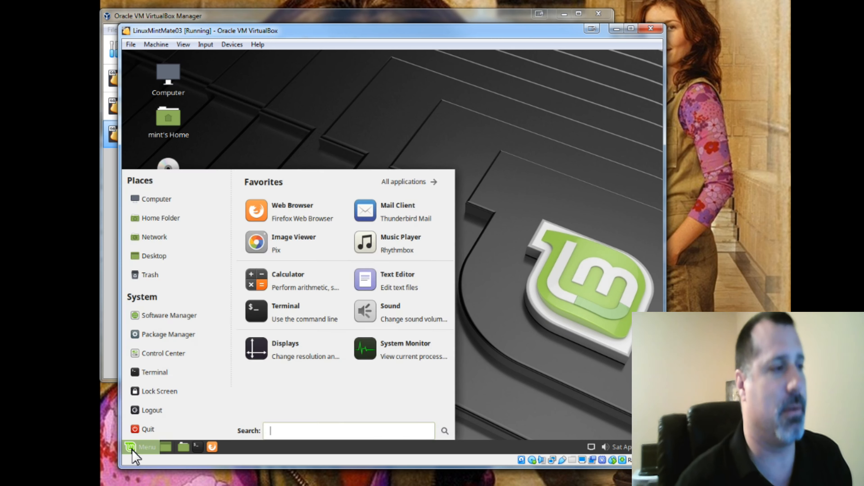
pyautogui.click(270, 323)
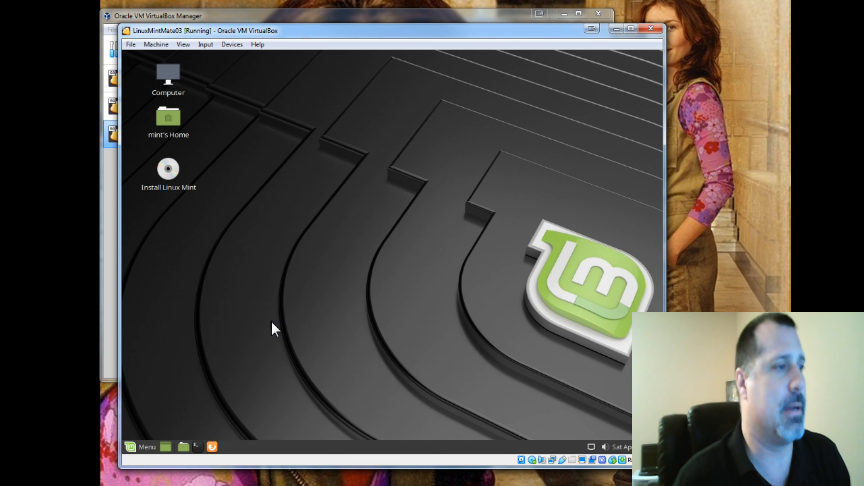
# - Launch the Firefox web browser from the guest's menu
pyautogui.click(134, 449)
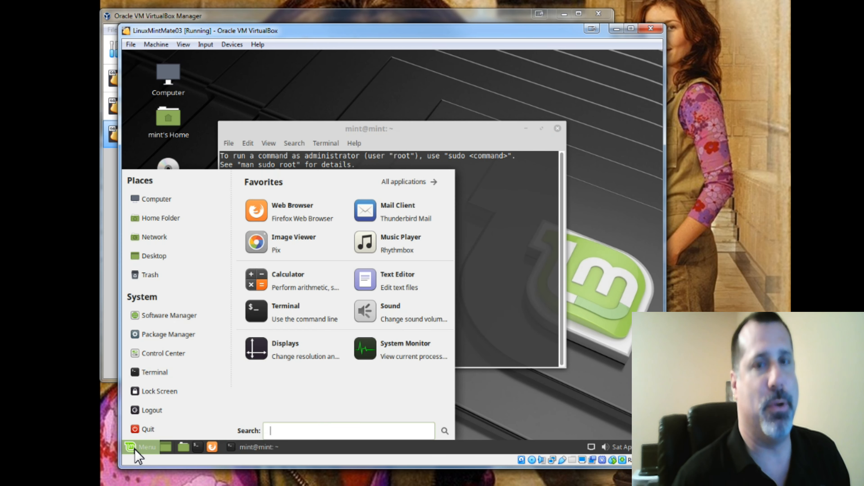
pyautogui.click(289, 223)
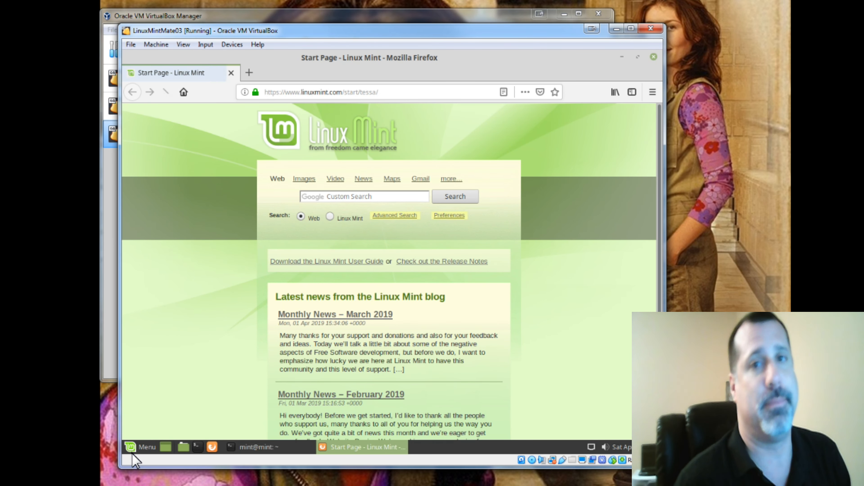
# - Browse the guest menu's full application list, including System Tools
pyautogui.click(132, 453)
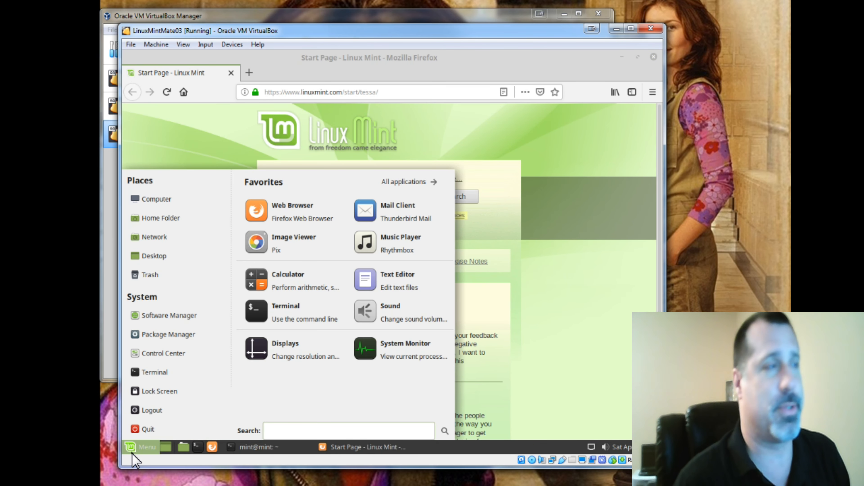
pyautogui.click(431, 183)
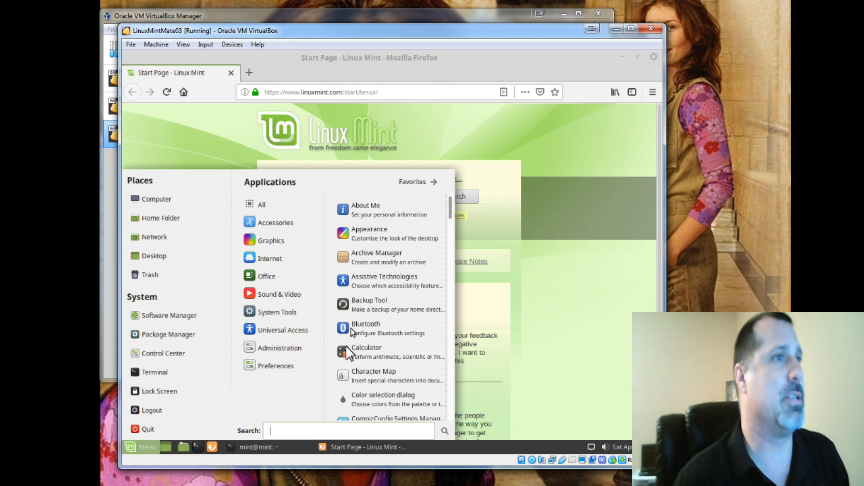
pyautogui.moveTo(286, 314)
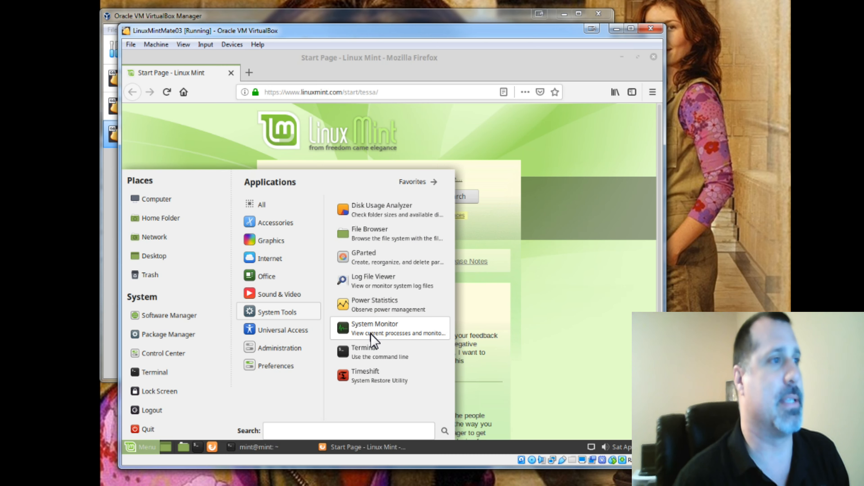
# - Close the Firefox and Terminal windows
pyautogui.click(580, 59)
pyautogui.click(656, 58)
pyautogui.moveTo(328, 133); pyautogui.dragTo(390, 100)
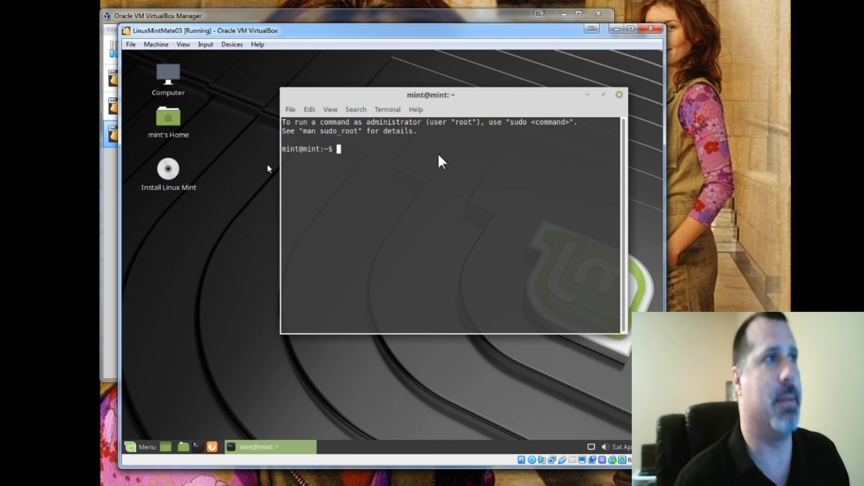
pyautogui.click(619, 95)
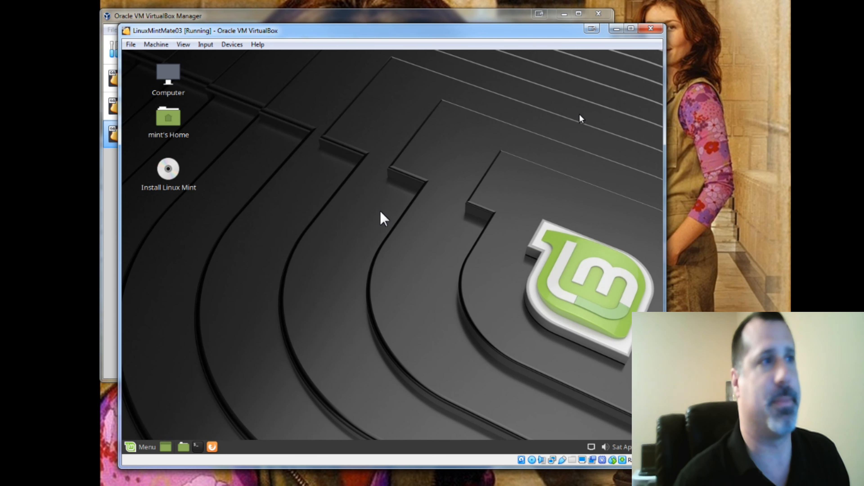
# - Launch Install Linux Mint from the desktop and continue with English as the language
pyautogui.click(180, 178)
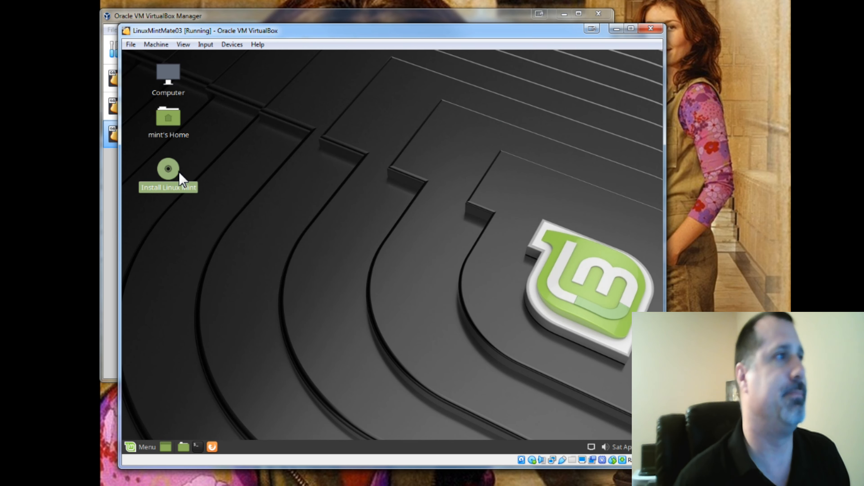
pyautogui.doubleClick(180, 175)
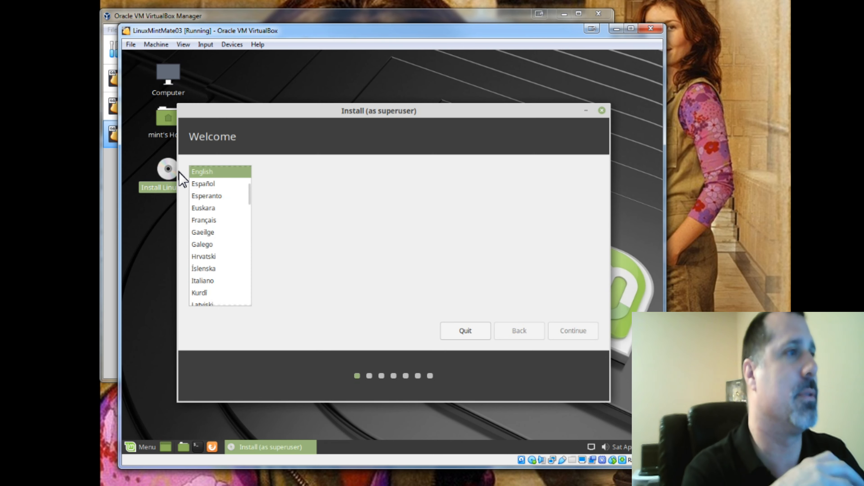
pyautogui.click(556, 335)
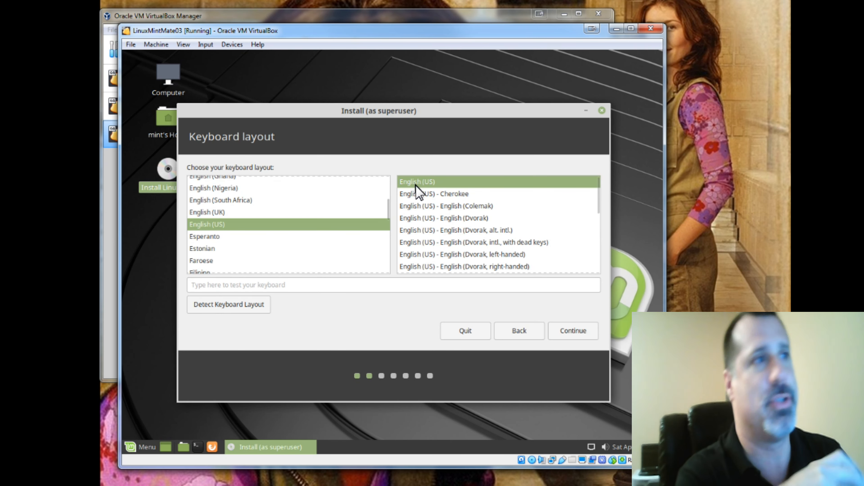
# - Keep the English (US) keyboard layout and enable installing third-party software for graphics, Wi-Fi and media
pyautogui.click(578, 335)
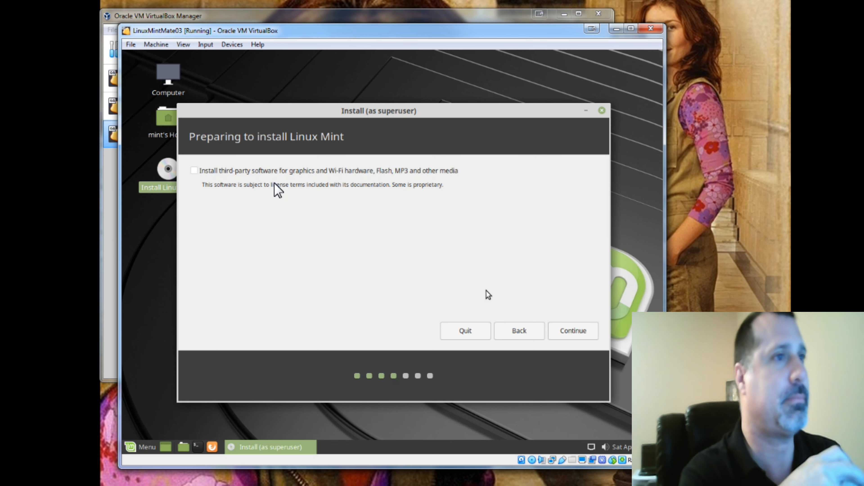
pyautogui.click(194, 171)
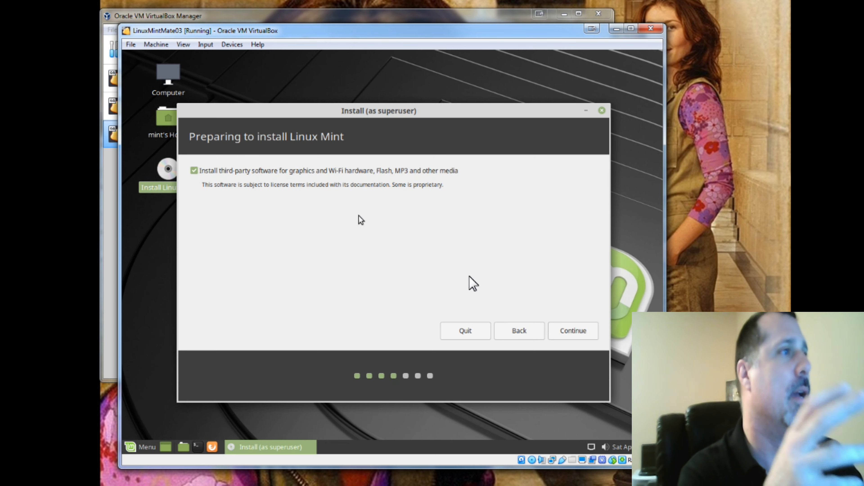
# - Continue to the installation type and enable Use LVM with the new Linux Mint installation
pyautogui.click(558, 333)
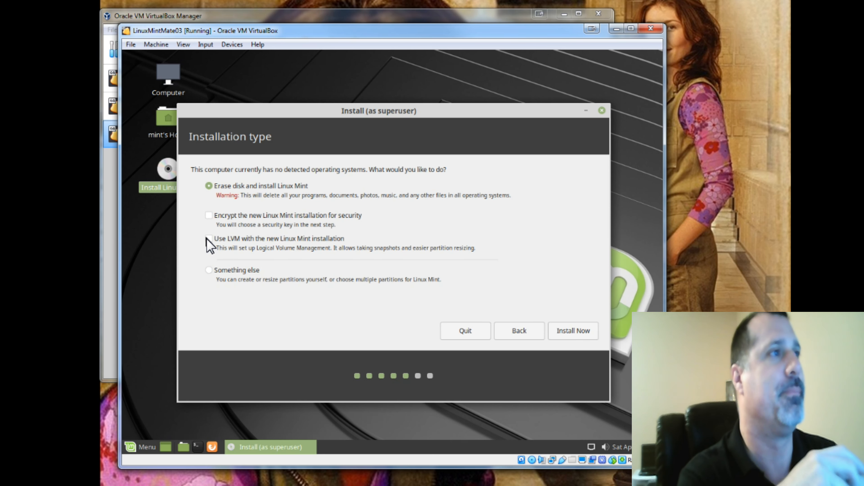
pyautogui.click(208, 238)
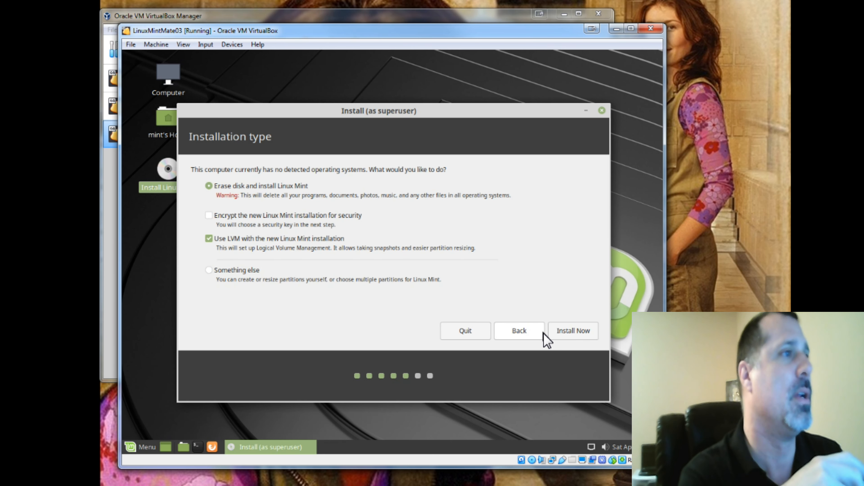
pyautogui.click(208, 270)
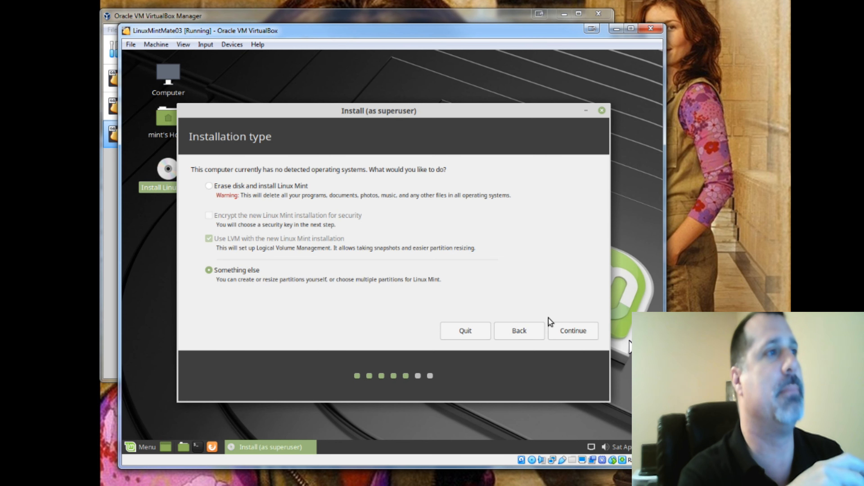
pyautogui.click(587, 337)
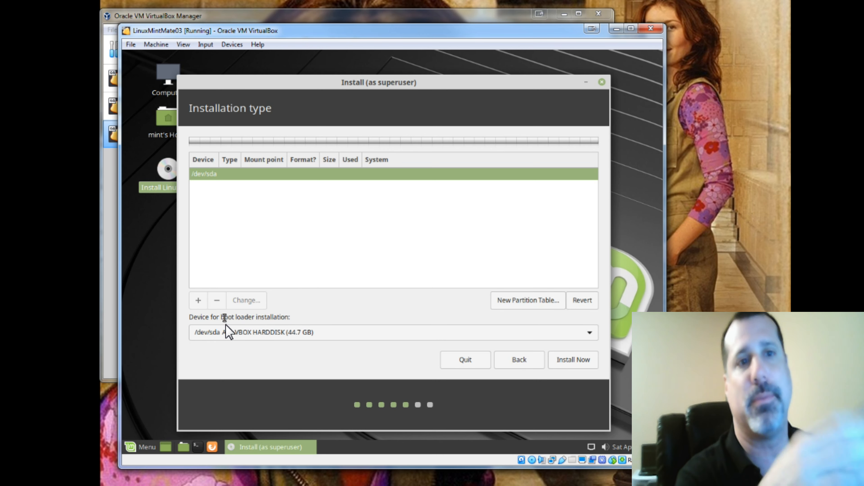
pyautogui.click(510, 361)
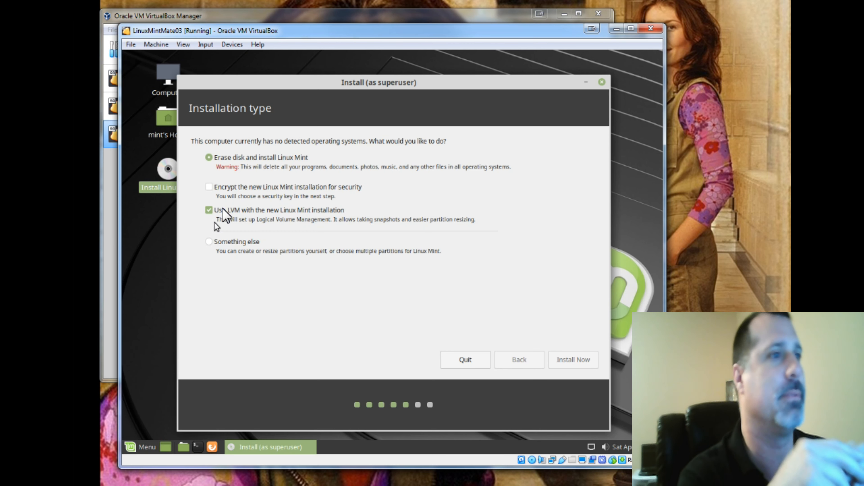
# - Install now with the erase-disk and LVM options and confirm writing the changes to disk
pyautogui.click(569, 361)
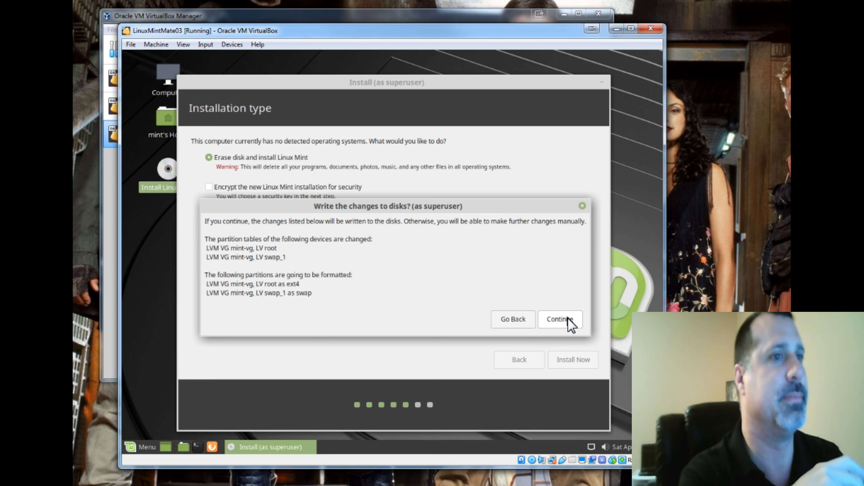
pyautogui.click(559, 320)
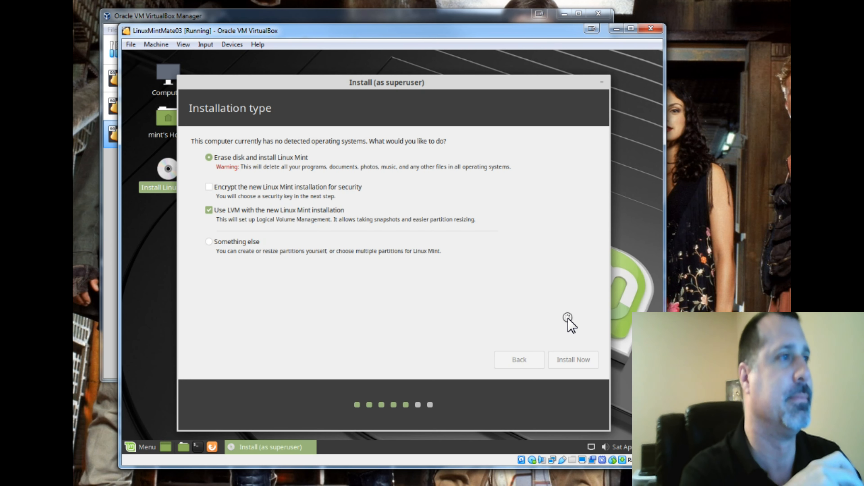
# - Keep New York as the location and continue
pyautogui.click(456, 339)
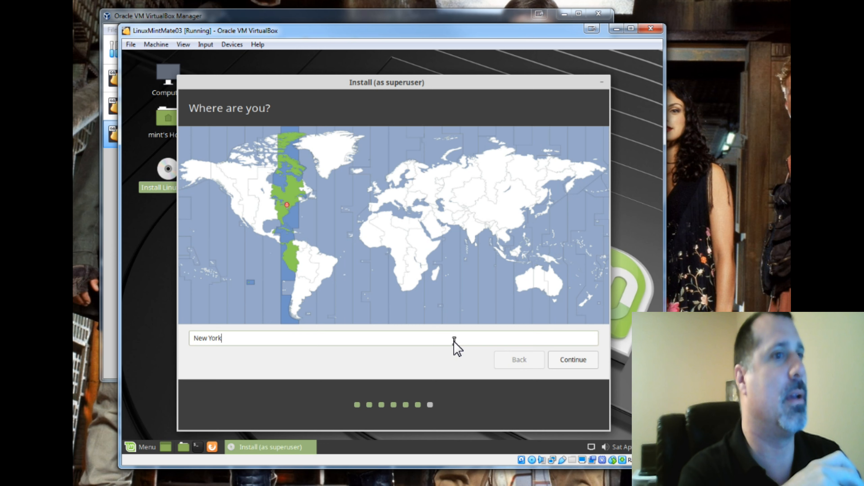
pyautogui.click(563, 361)
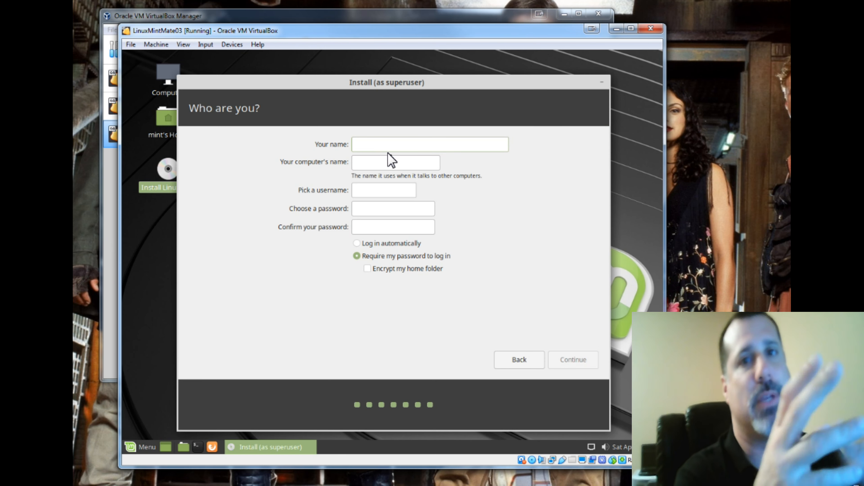
# - Enter the user's full name and set the computer's name to LinuxMintMate03
pyautogui.write('Robert Corlin')
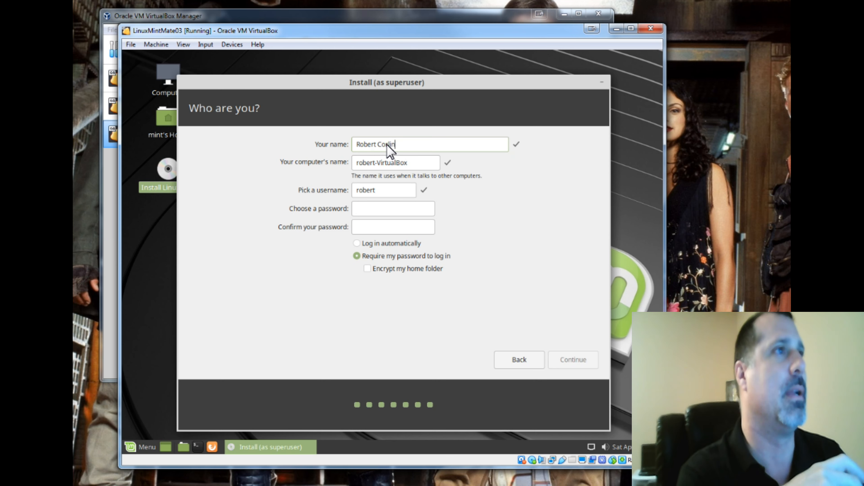
pyautogui.press('Tab')
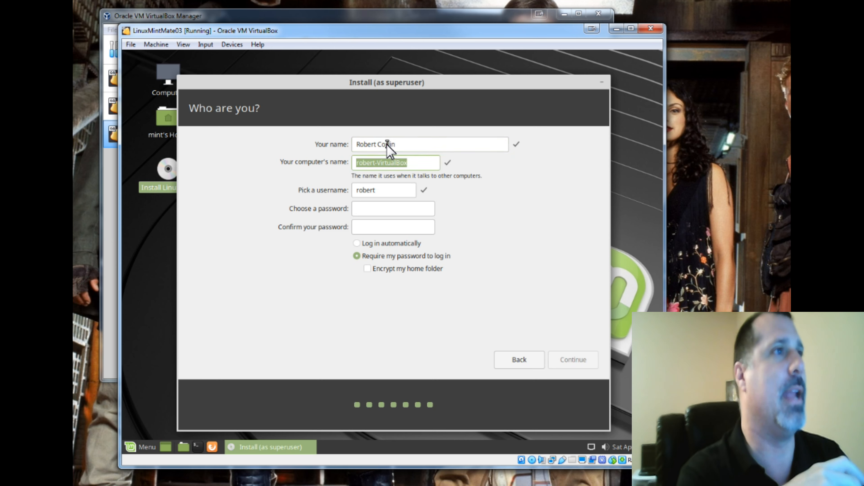
pyautogui.write('Linux')
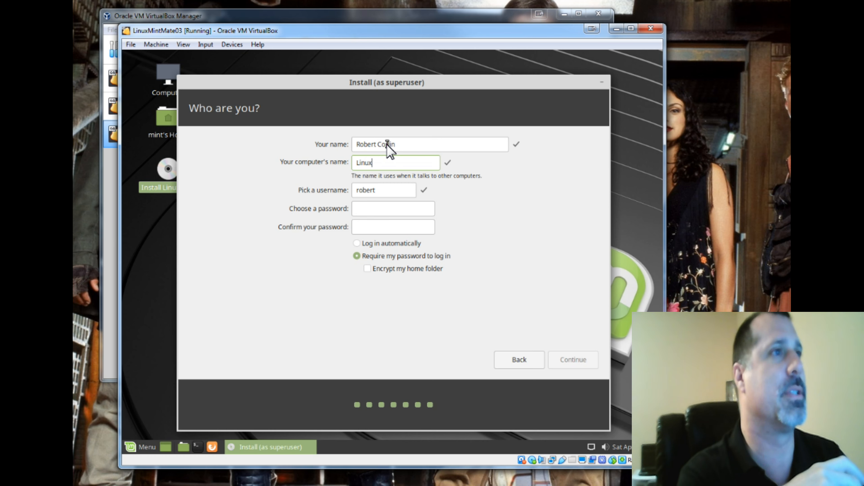
pyautogui.write('Mint')
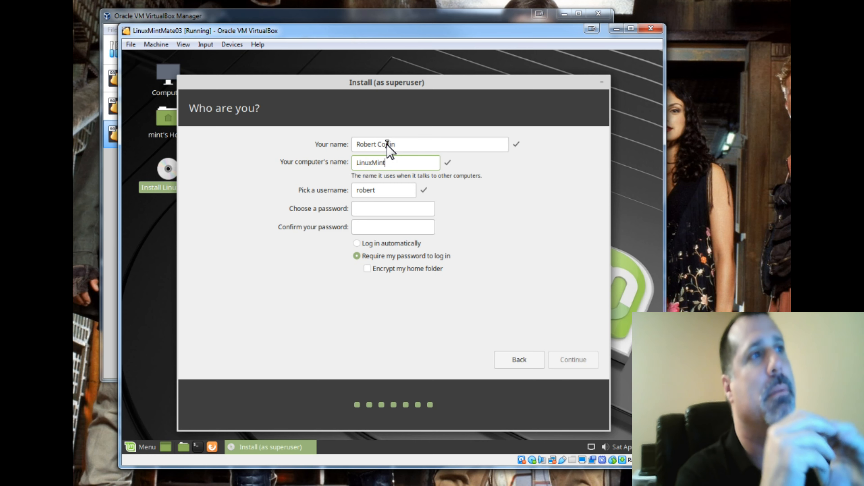
pyautogui.write('Mate03')
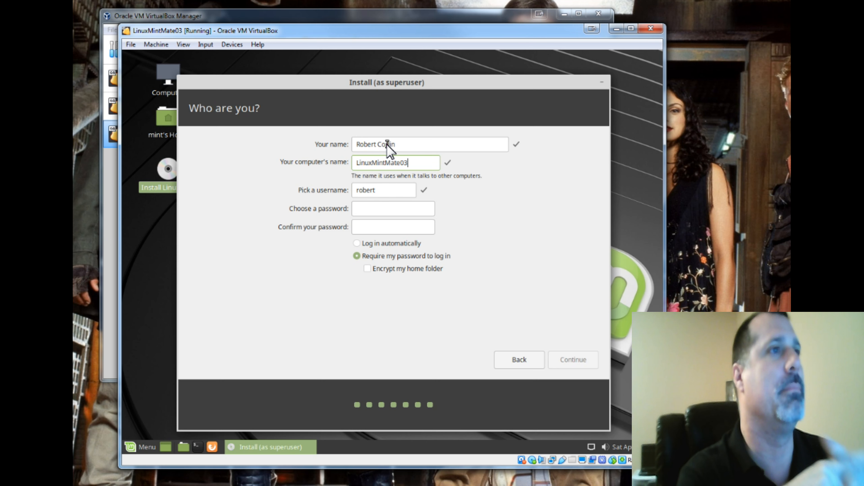
# - Pick a username for the account, correcting its spelling
pyautogui.press('Tab')
pyautogui.write('colr')
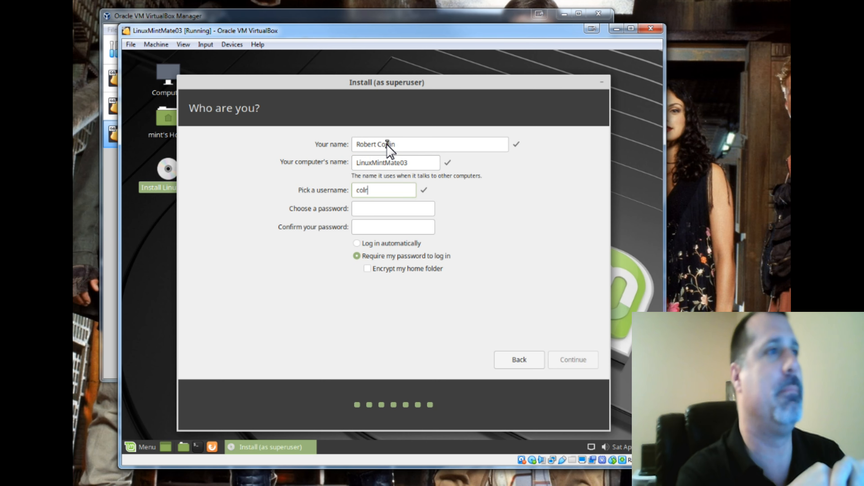
pyautogui.write('inr')
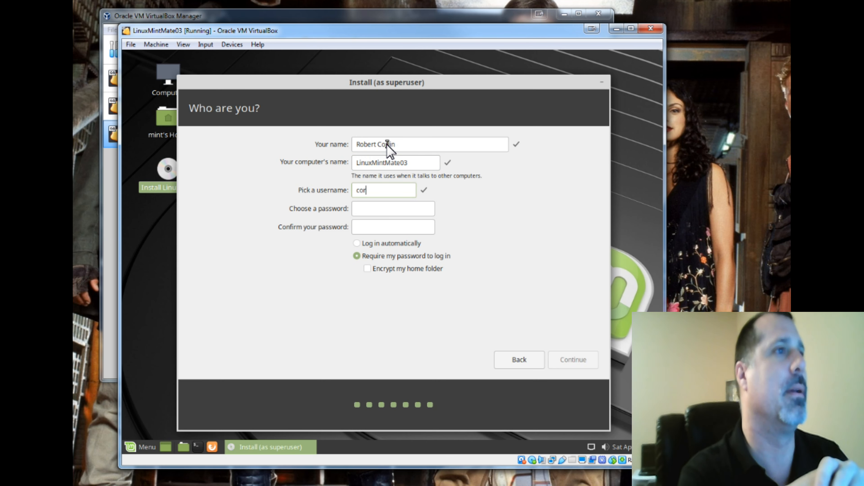
pyautogui.press('BackSpace')
pyautogui.press('BackSpace')
pyautogui.press('BackSpace')
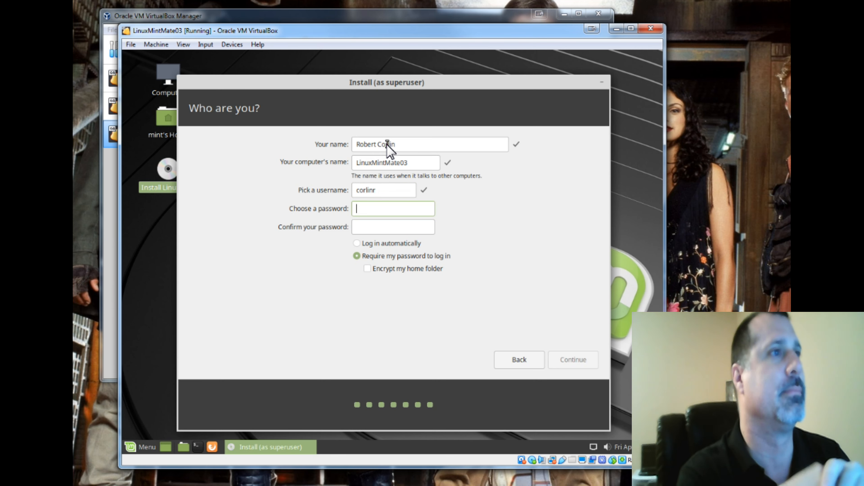
# - Enter the account password and confirm it
pyautogui.write('pword')
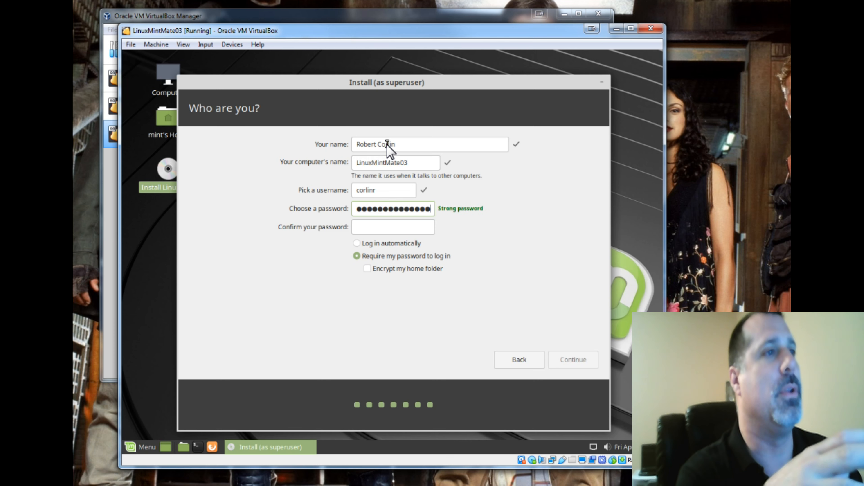
pyautogui.write('p')
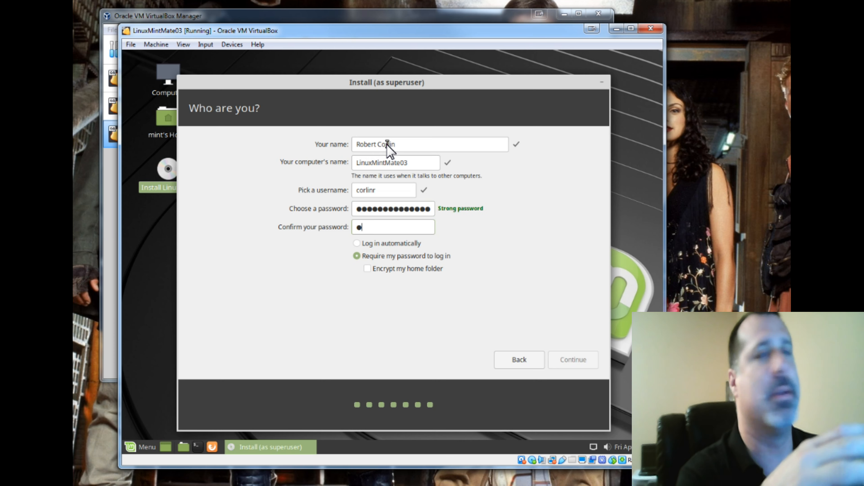
pyautogui.write('asswo●●●●●●●●')
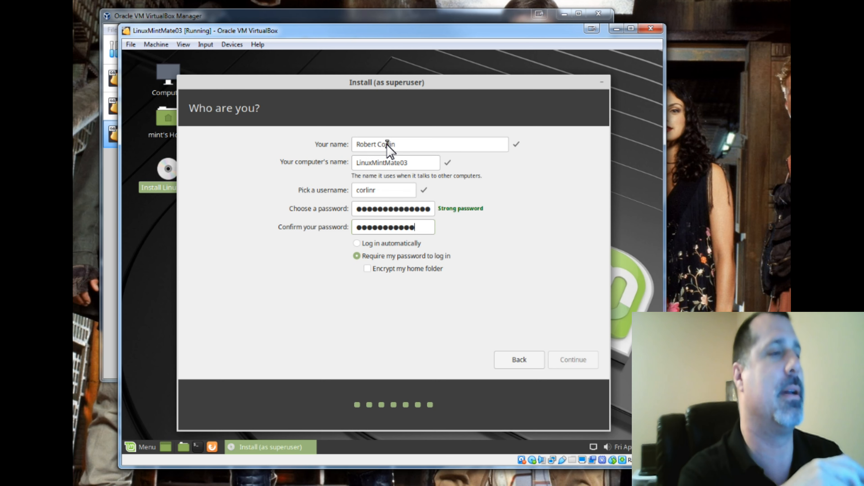
pyautogui.write('●')
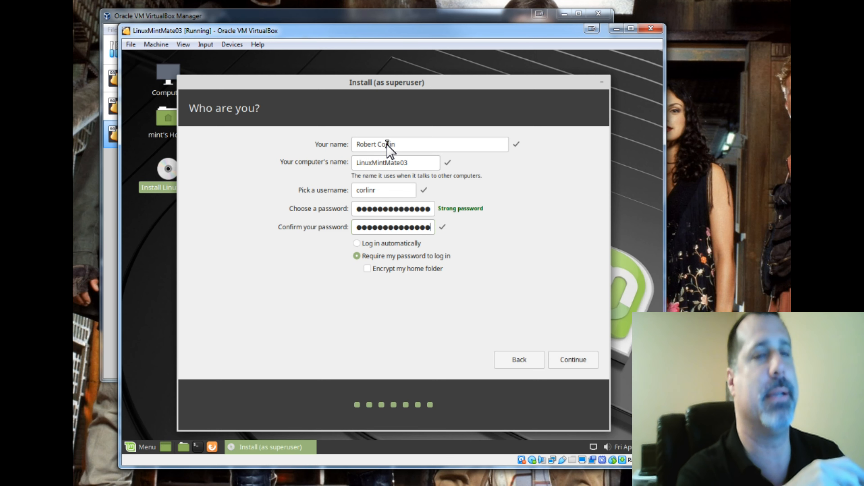
# - Keep requiring the password to log in with the home folder unencrypted, and continue the installation
pyautogui.click(357, 243)
pyautogui.click(379, 257)
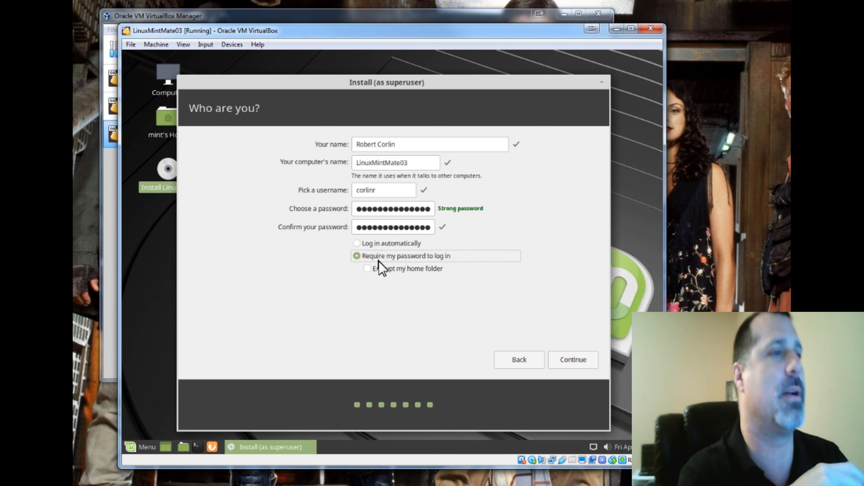
pyautogui.click(430, 270)
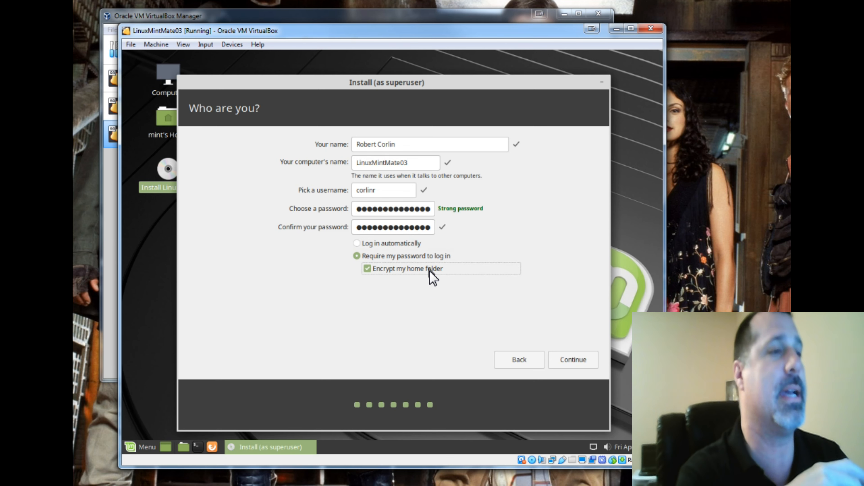
pyautogui.click(394, 272)
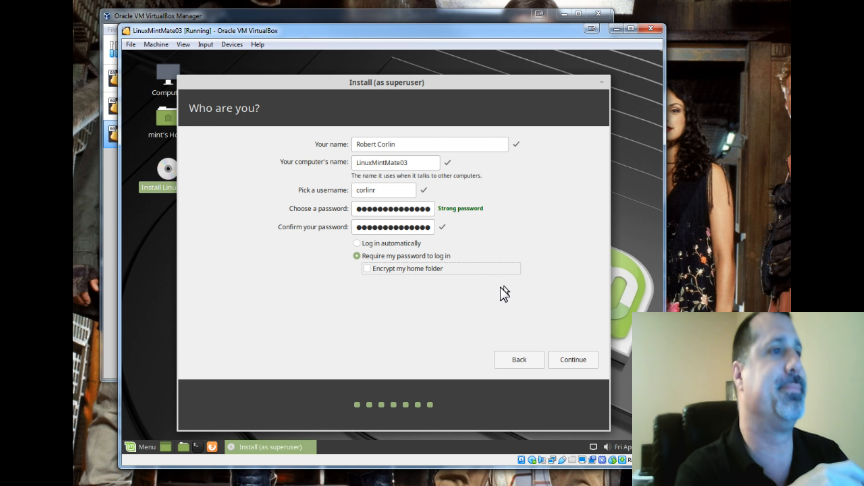
pyautogui.click(561, 361)
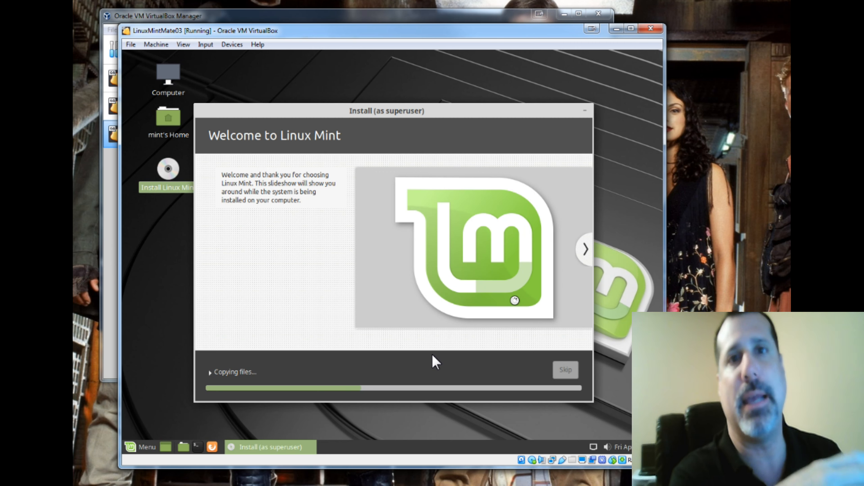
# - Expand the installation progress details to examine the installer log
pyautogui.click(213, 374)
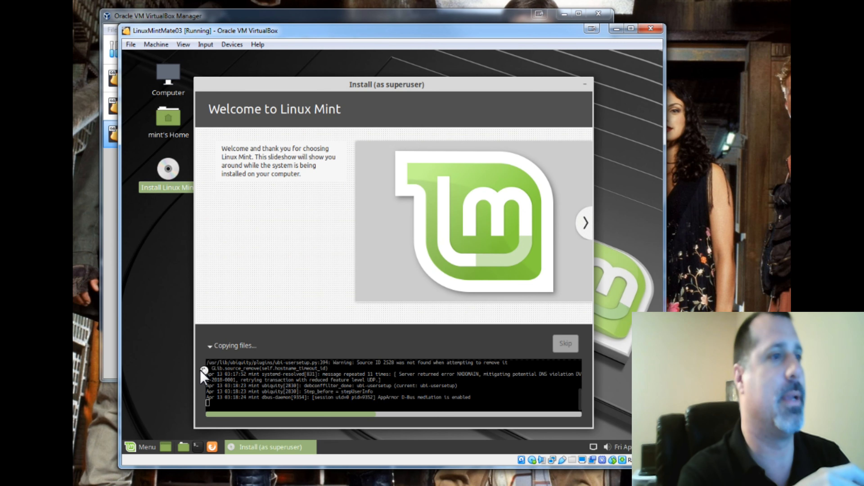
pyautogui.moveTo(208, 364); pyautogui.dragTo(482, 408)
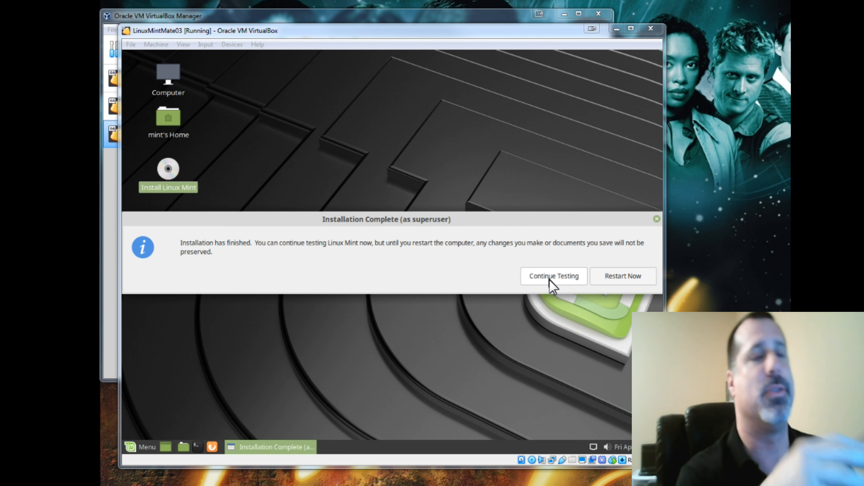
# - Restart the virtual machine, check the optical drive options, and continue past the remove-installation-medium prompt
pyautogui.click(632, 281)
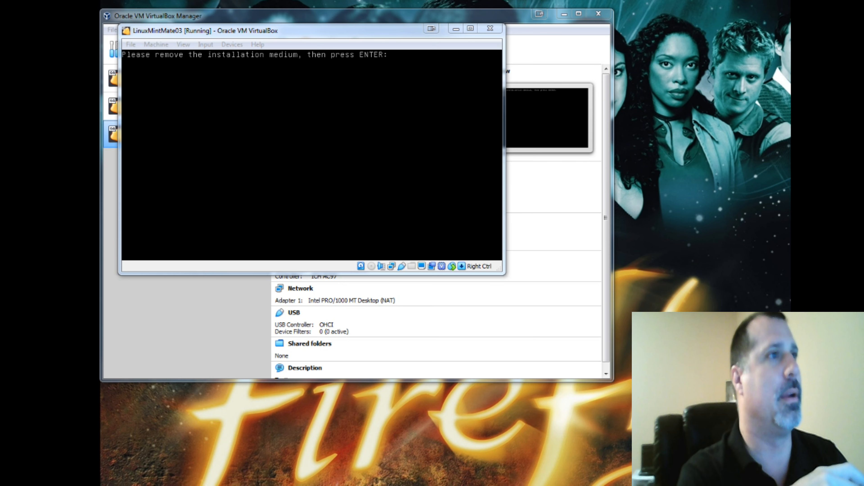
pyautogui.click(312, 155)
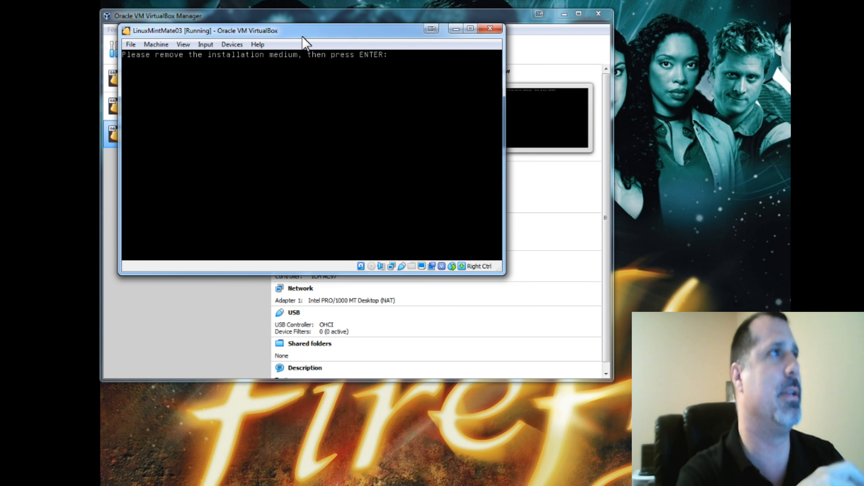
pyautogui.click(234, 44)
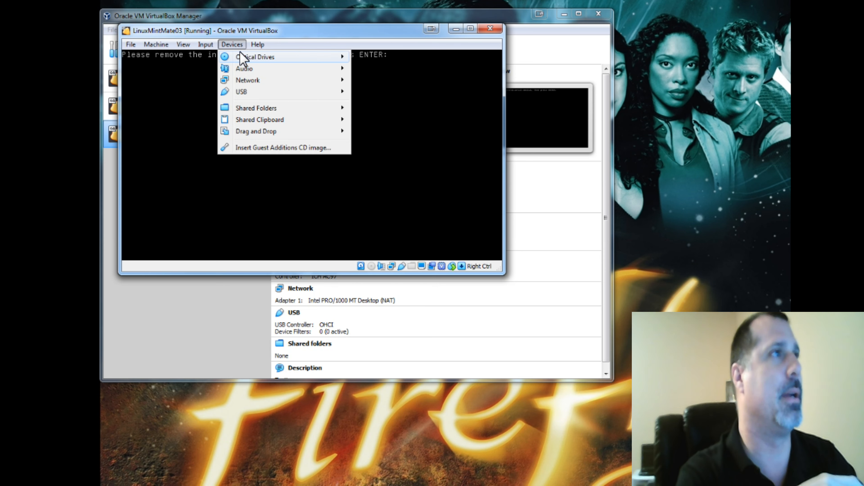
pyautogui.moveTo(242, 59)
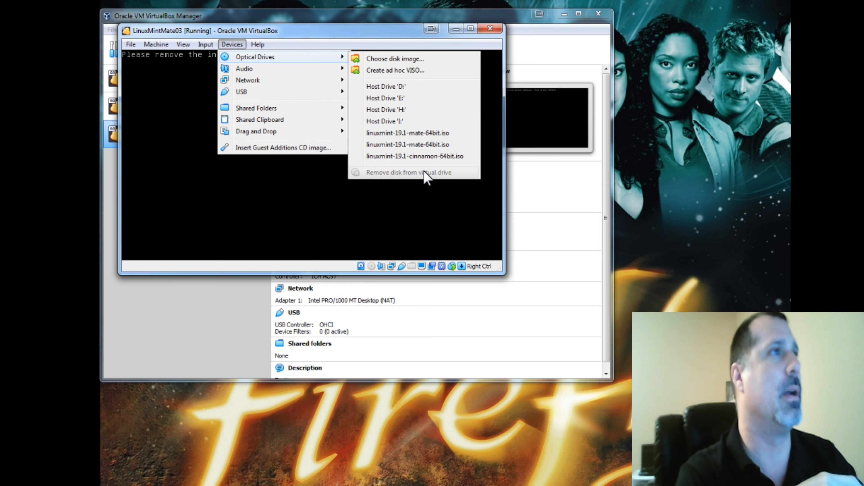
pyautogui.click(358, 34)
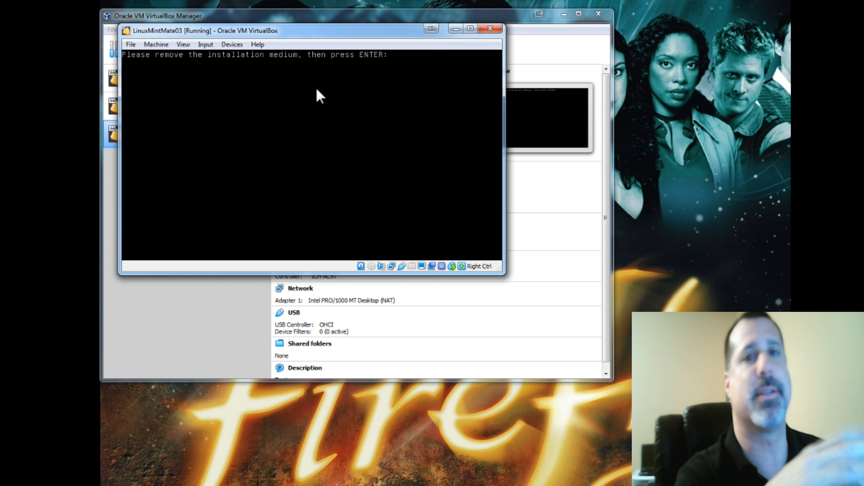
pyautogui.press('Return')
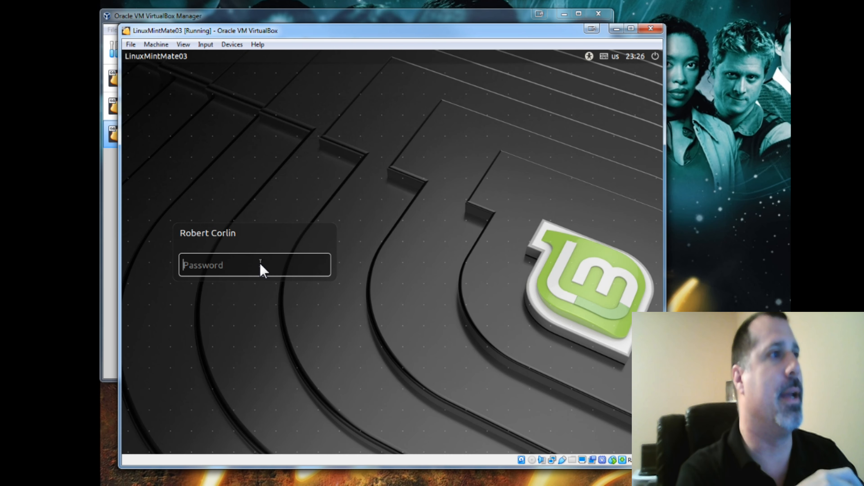
# - Log in to the installed system with the account password
pyautogui.write('•••••••••••••••')
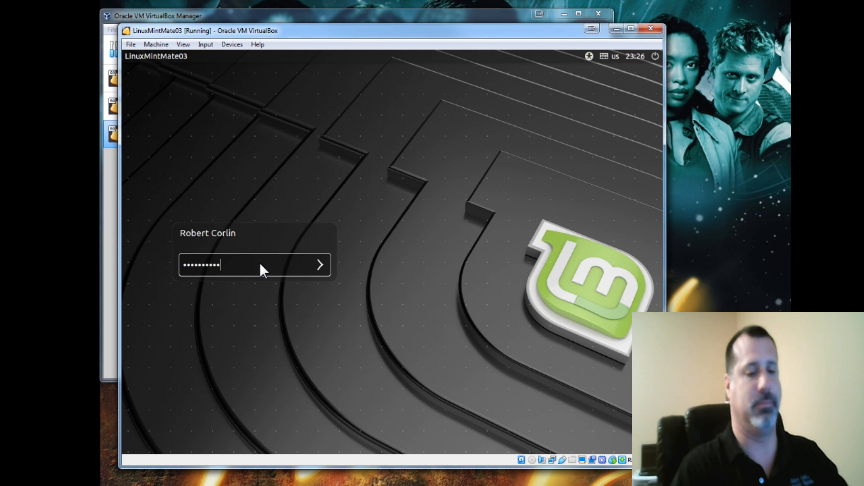
pyautogui.write('••')
pyautogui.press('Return')
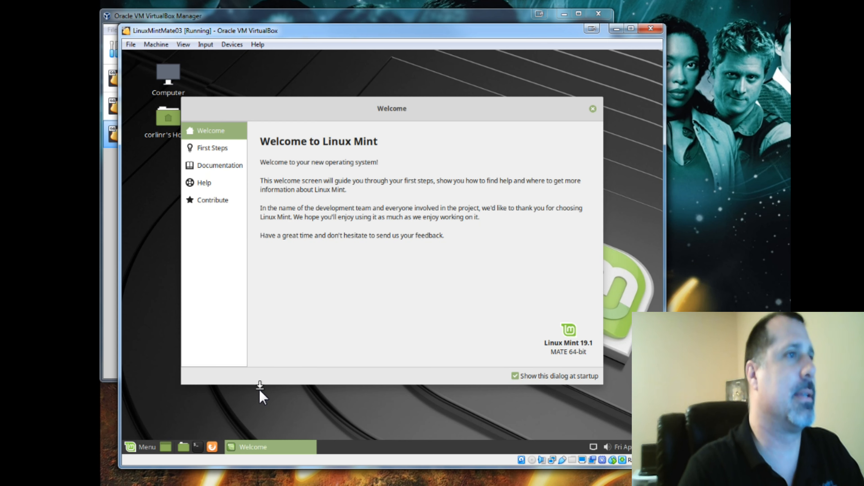
# - Open the First Steps page, launch the Driver Manager, and cancel its authentication request
pyautogui.click(207, 153)
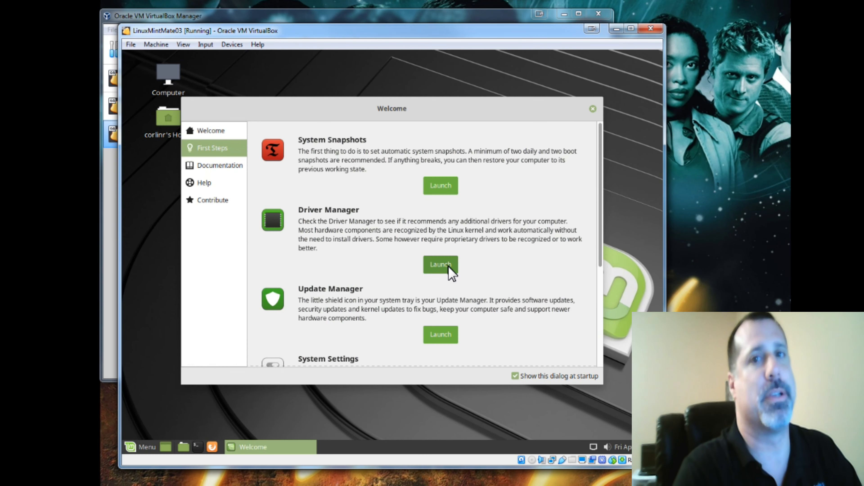
pyautogui.click(440, 265)
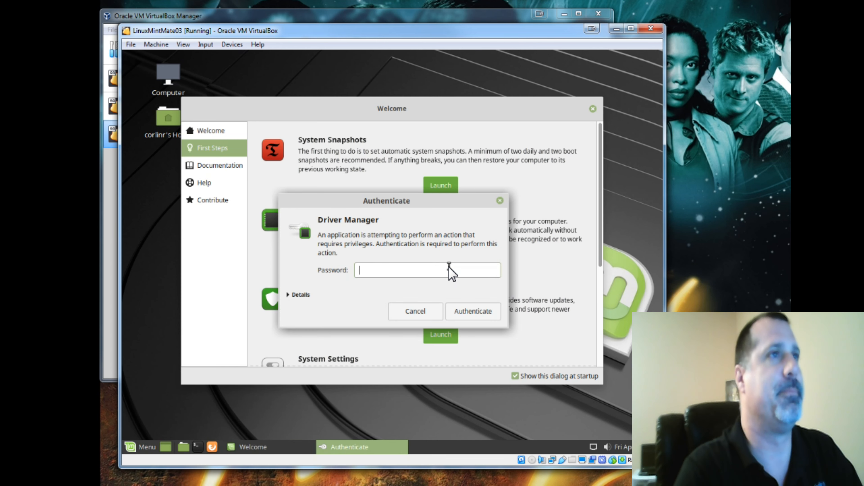
pyautogui.click(430, 312)
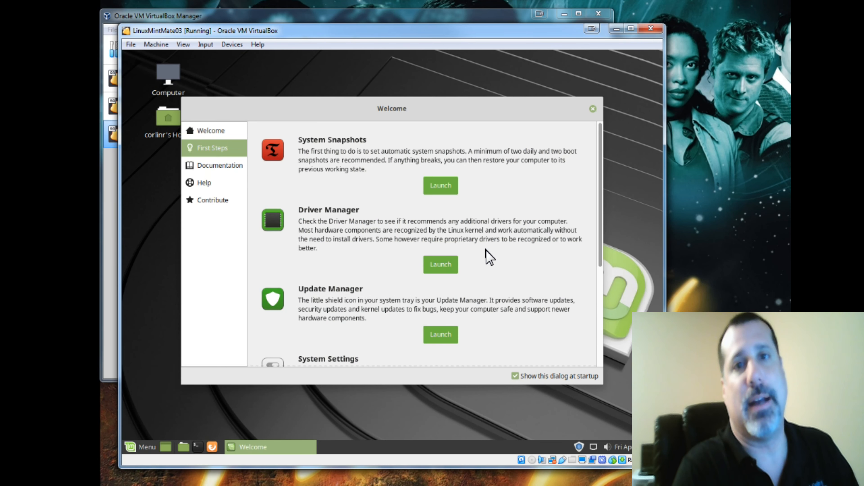
# - Launch the Update Manager from First Steps and dismiss its welcome screen
pyautogui.scroll(-2, 486, 250)
pyautogui.scroll(-1, 486, 250)
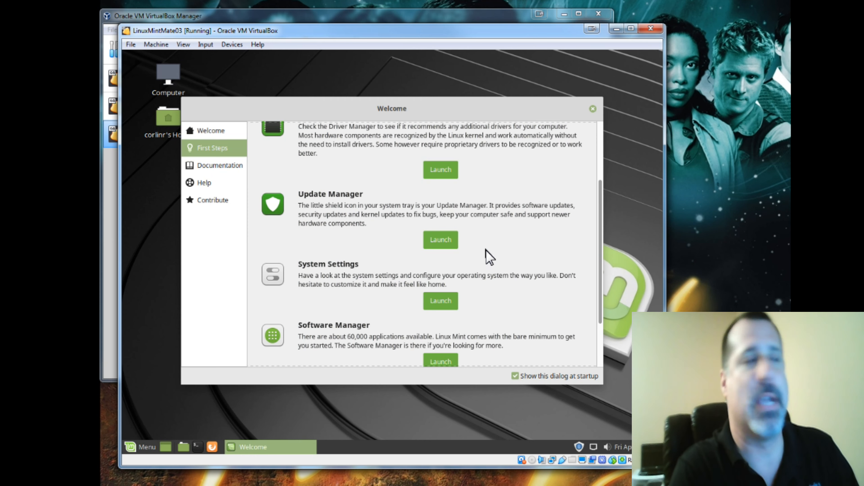
pyautogui.click(446, 241)
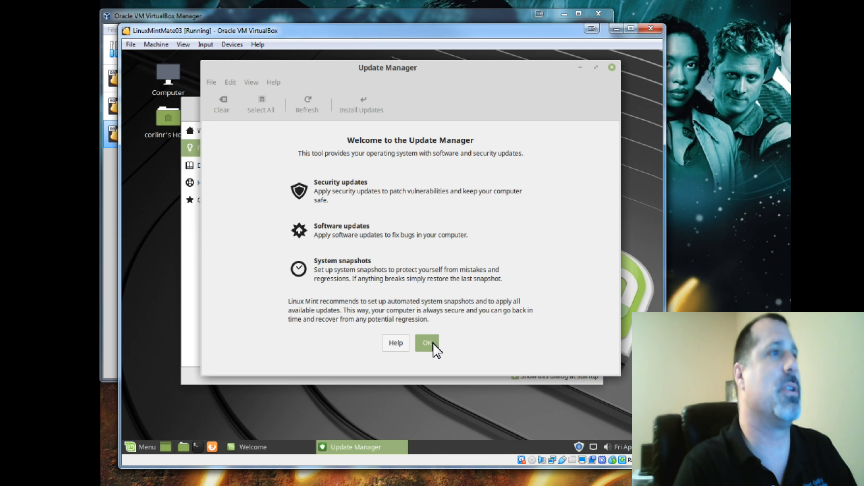
pyautogui.click(426, 343)
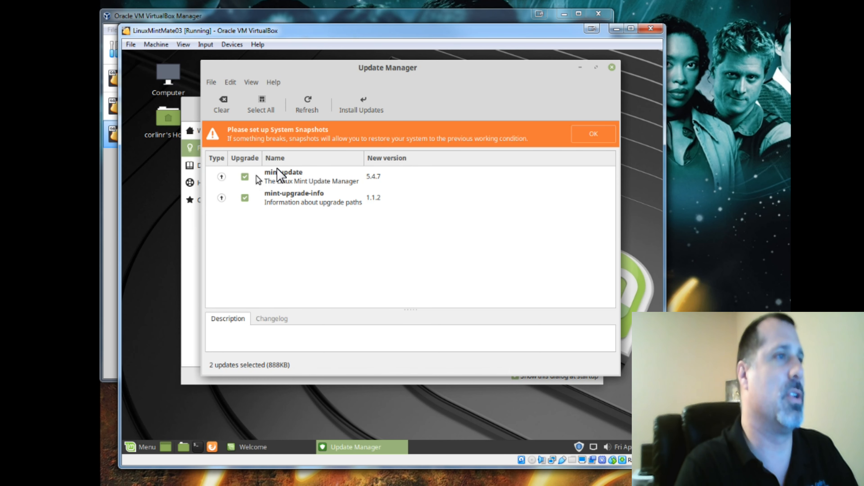
# - Install the pending Update Manager updates, authenticating with the account password
pyautogui.click(360, 104)
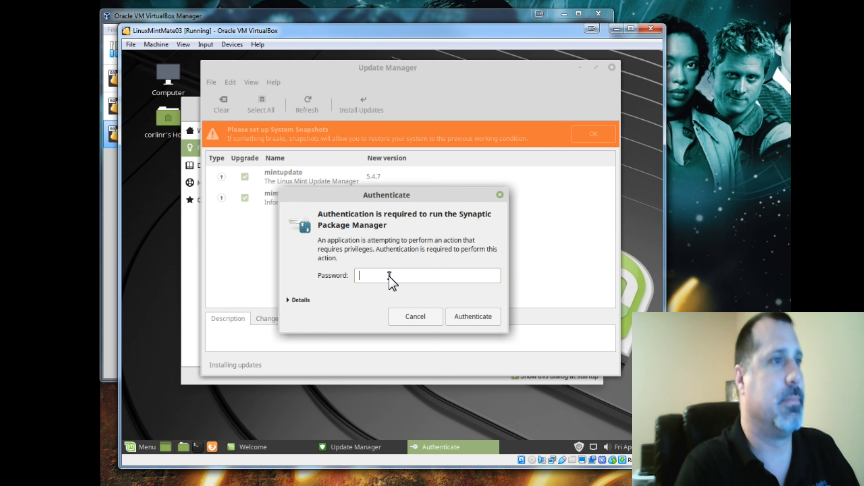
pyautogui.write('•••••••••')
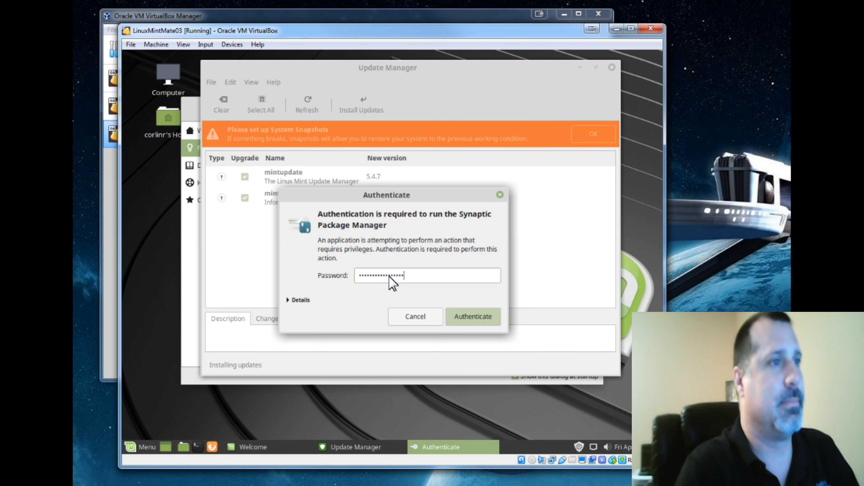
pyautogui.press('Return')
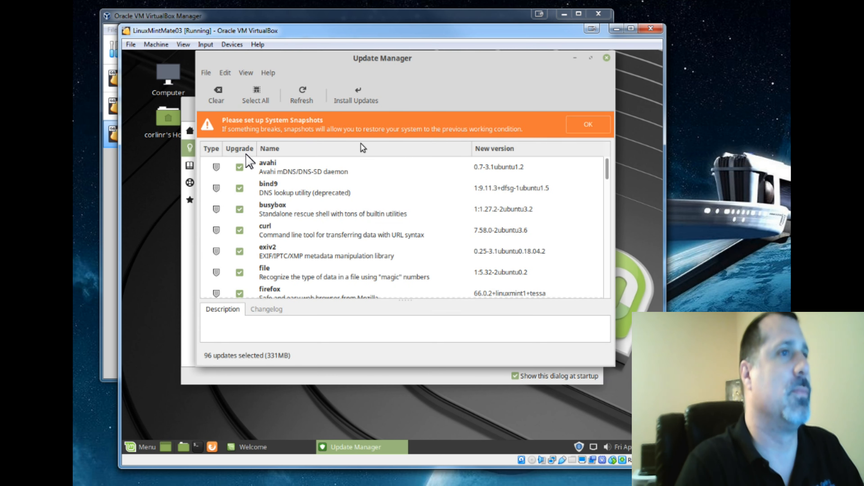
# - Install all selected system updates, accepting the additional packages, entering the account password, and showing individual download files
pyautogui.click(345, 100)
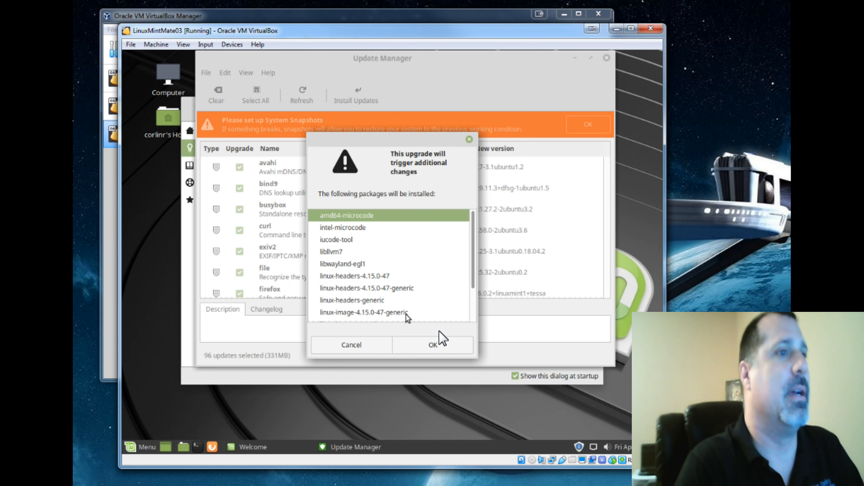
pyautogui.click(440, 347)
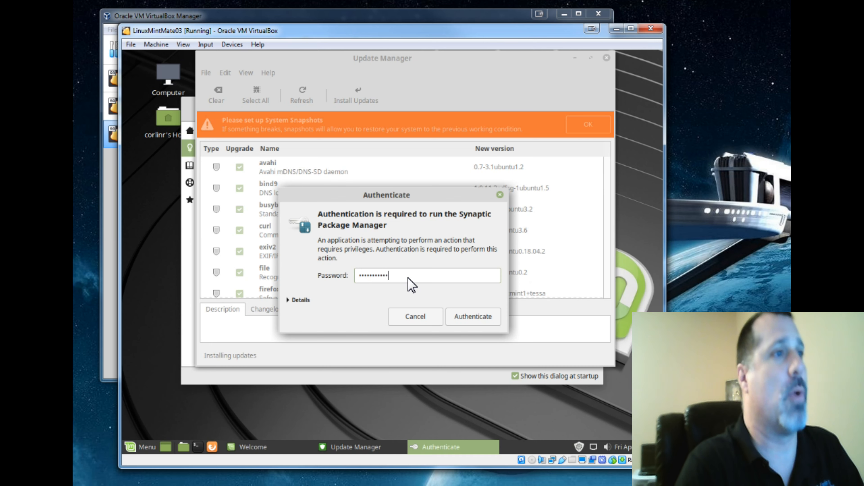
pyautogui.press('Return')
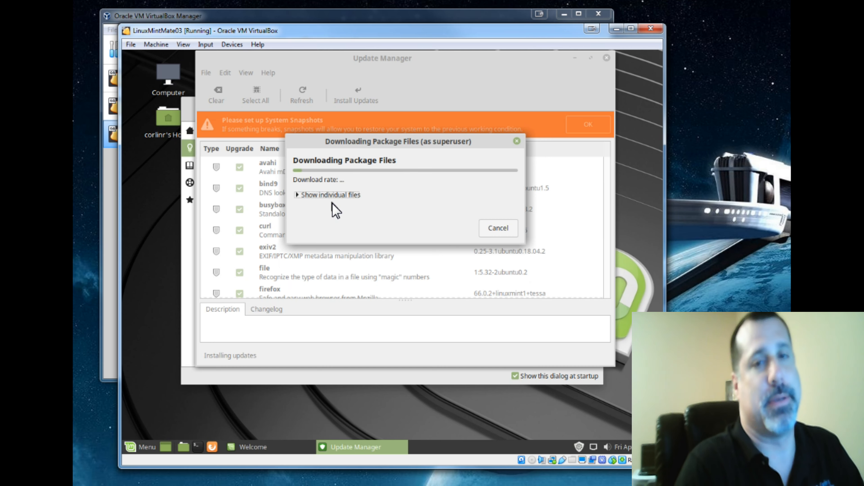
pyautogui.click(304, 196)
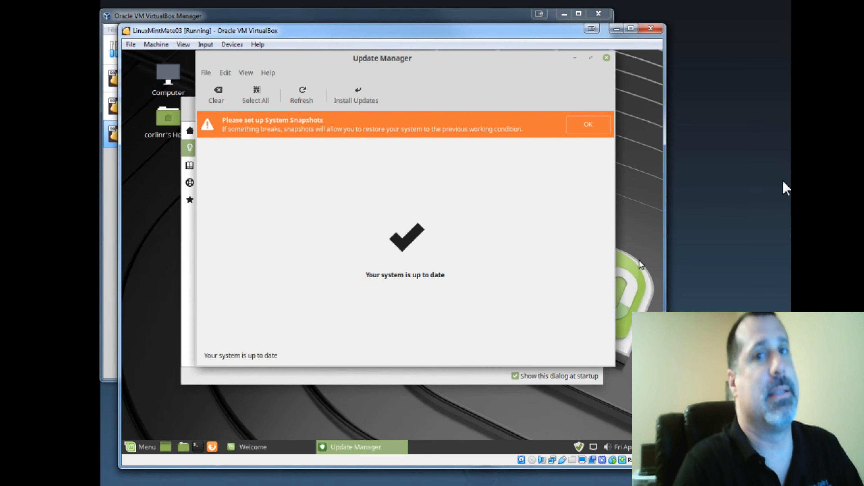
# - Refresh the update list and close the Update Manager
pyautogui.click(308, 101)
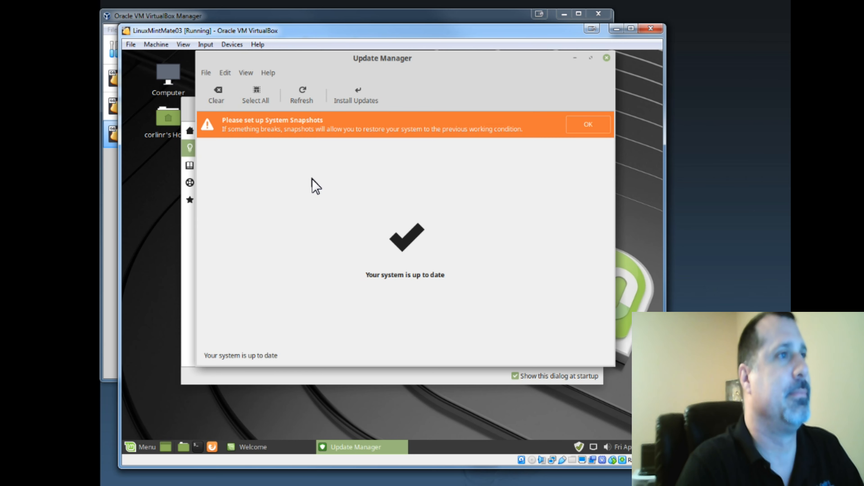
pyautogui.click(608, 58)
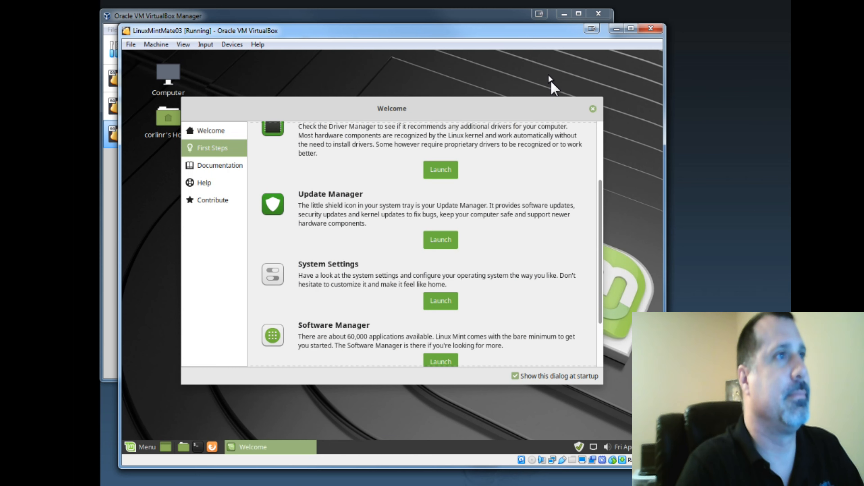
# - Launch the Firewall configuration from First Steps, authenticating with the account password
pyautogui.scroll(-2, 575, 263)
pyautogui.scroll(-1, 578, 264)
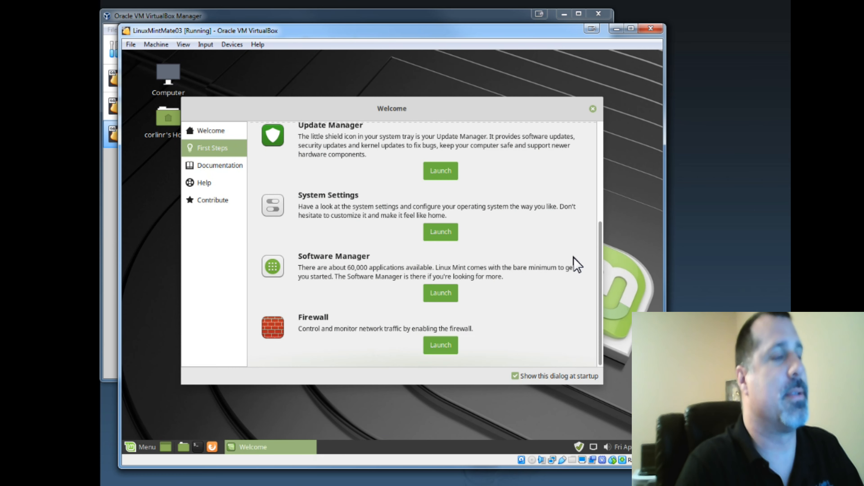
pyautogui.click(435, 350)
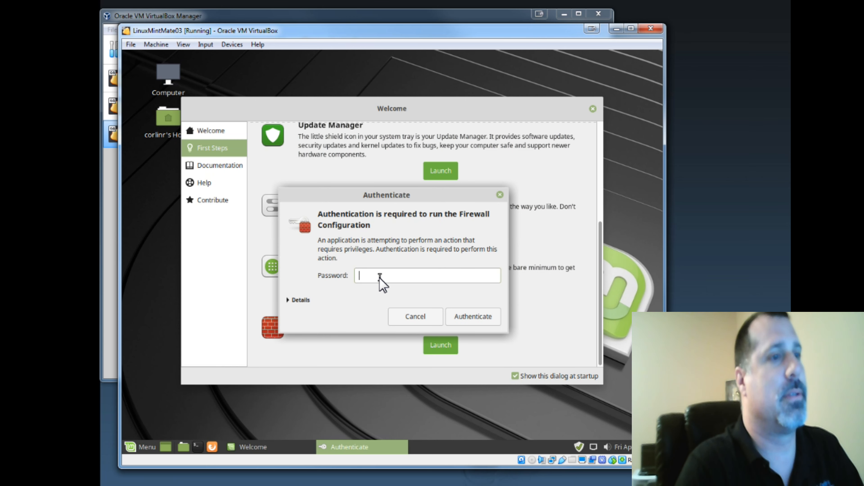
pyautogui.write('•••••••••••')
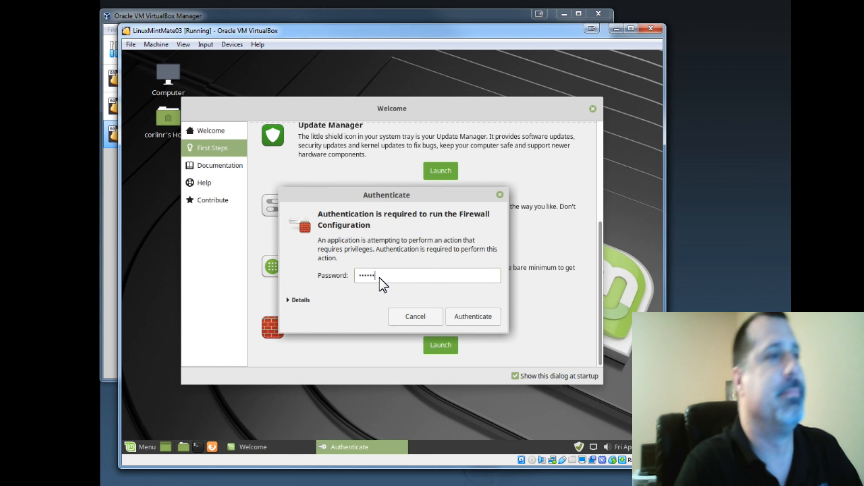
pyautogui.press('Return')
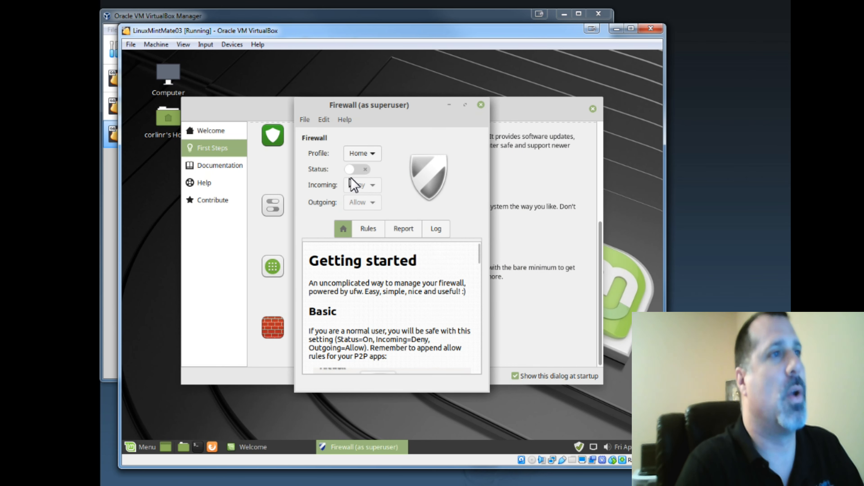
# - Turn the firewall status on, scroll through its getting-started help, and close the Firewall window
pyautogui.click(360, 170)
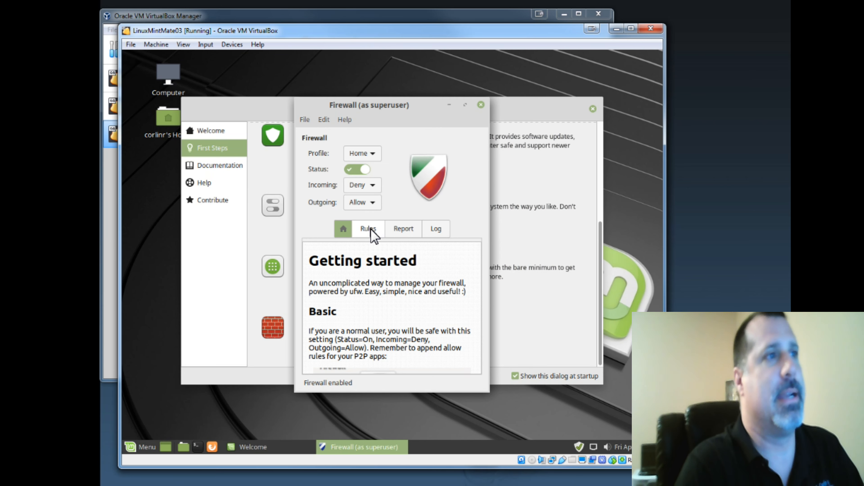
pyautogui.scroll(-3, 399, 282)
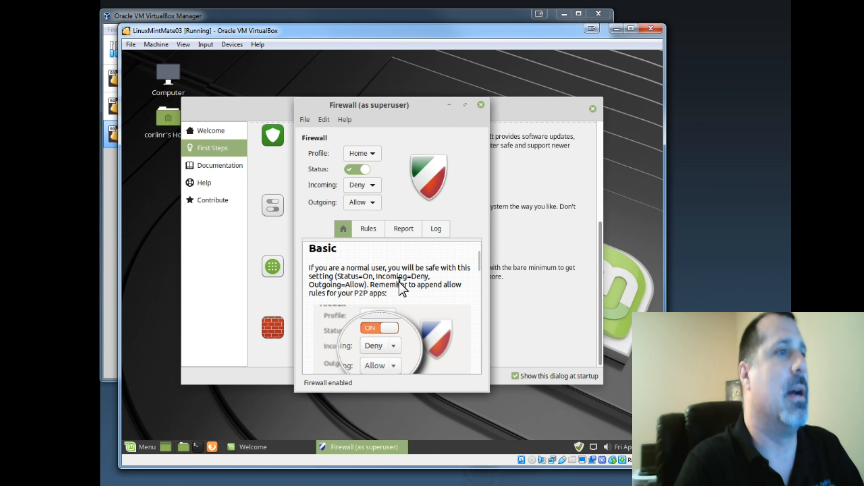
pyautogui.scroll(-10, 399, 278)
pyautogui.scroll(-10, 403, 292)
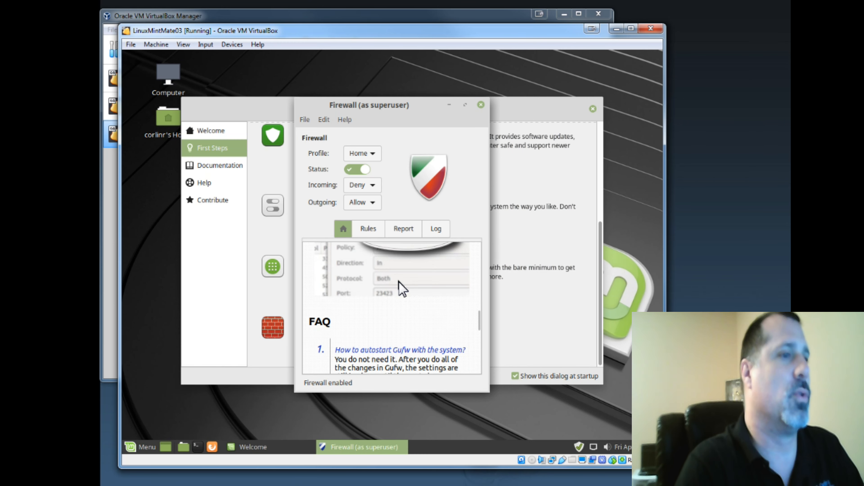
pyautogui.scroll(-10, 401, 288)
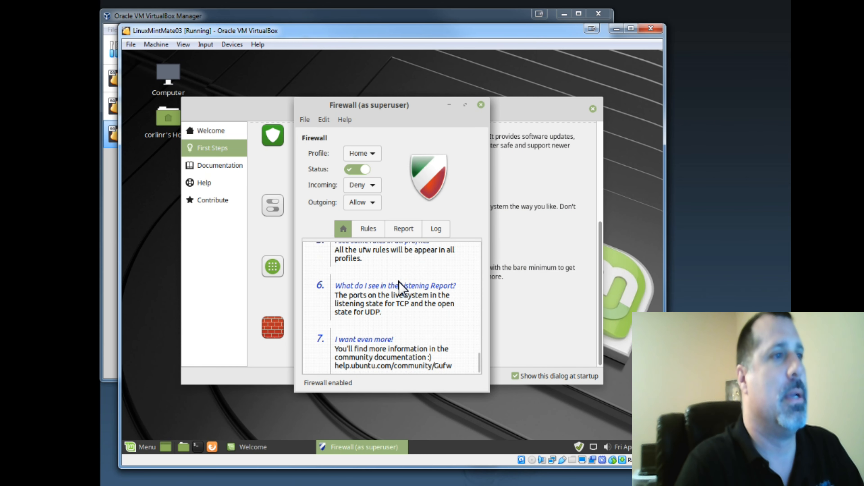
pyautogui.scroll(-1, 400, 284)
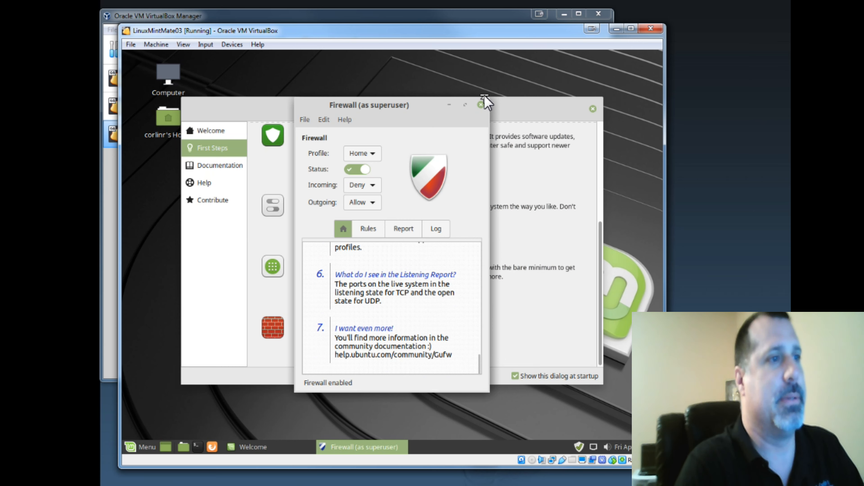
pyautogui.click(481, 105)
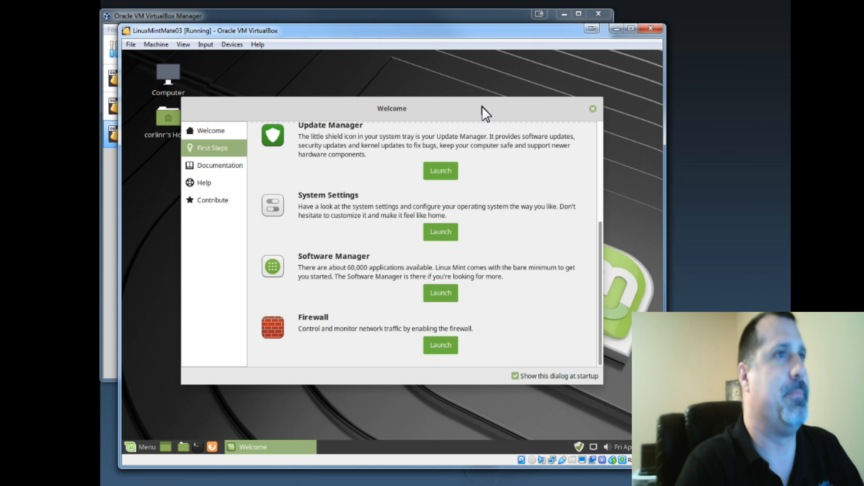
# - Launch the Software Manager from First Steps, and open and close the home folder window
pyautogui.click(454, 294)
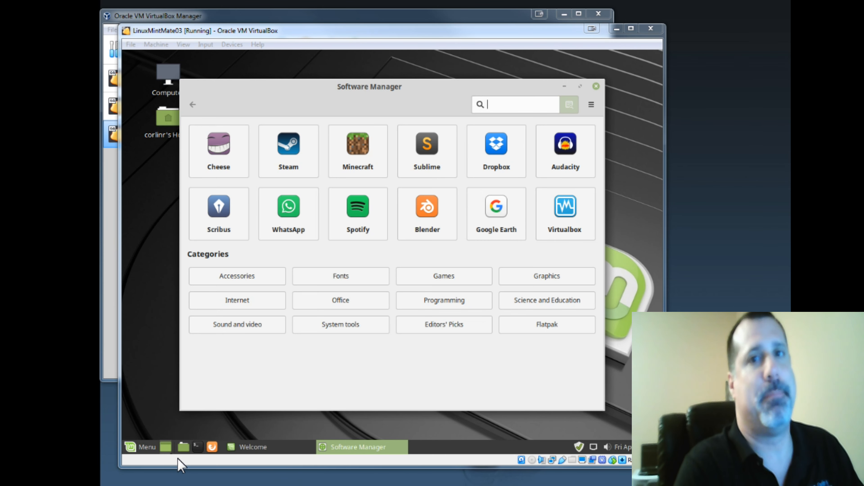
pyautogui.click(183, 446)
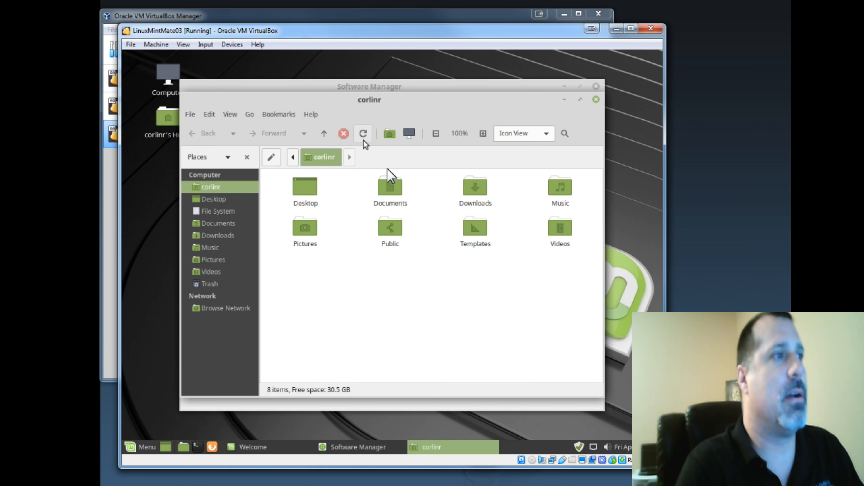
pyautogui.click(598, 99)
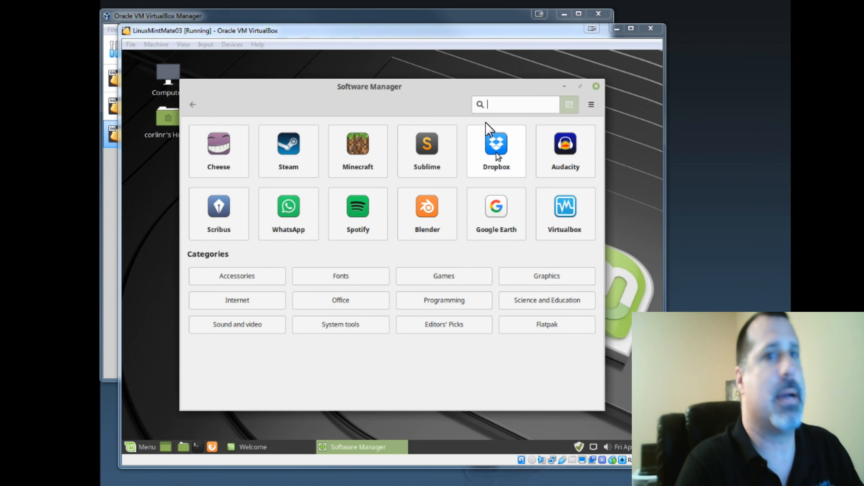
# - Search the Software Manager for chrome and install Chromium-browser, authenticating with the account password
pyautogui.click(492, 105)
pyautogui.write('chrome')
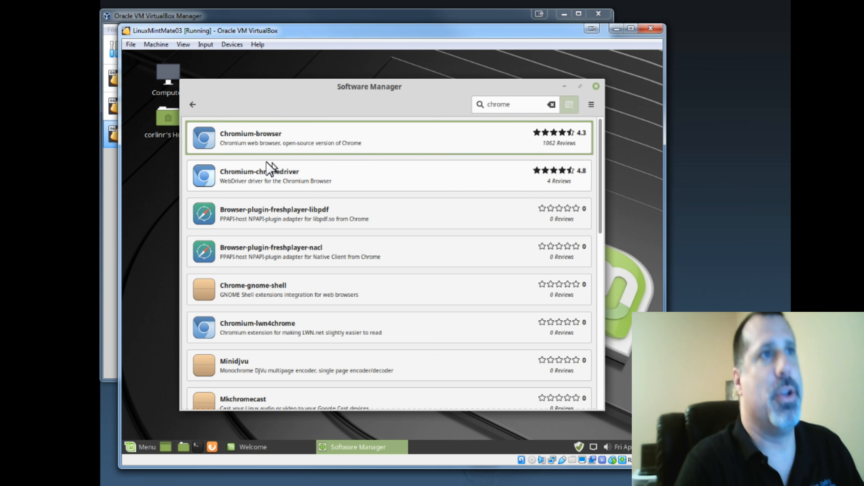
pyautogui.click(266, 151)
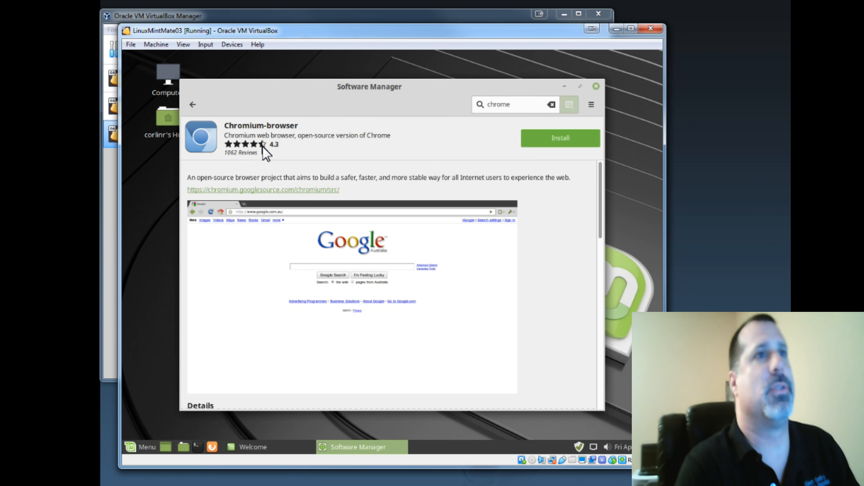
pyautogui.click(542, 140)
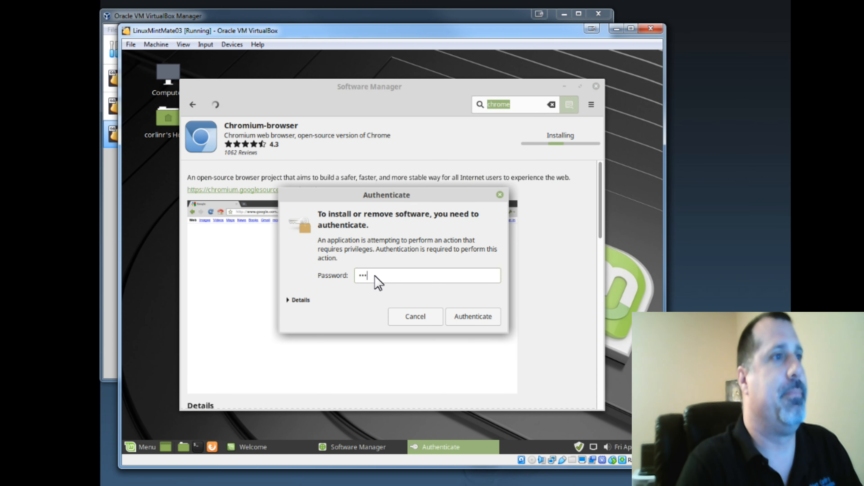
pyautogui.write('**********')
pyautogui.press('Return')
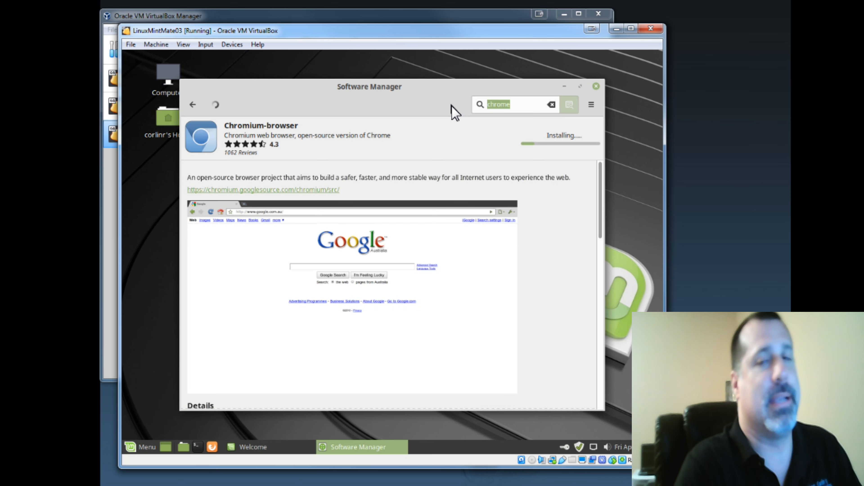
# - Search for notepadqq, open the Notepadqq page, and view the packages currently being installed
pyautogui.write('notepadqq')
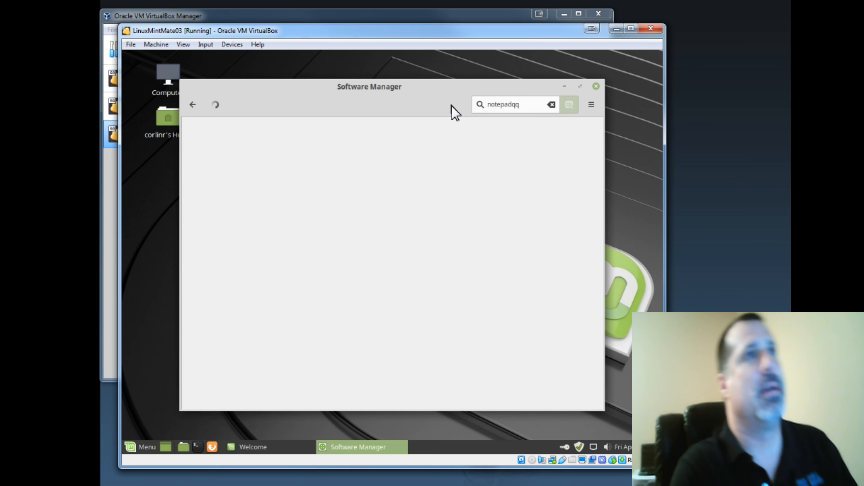
pyautogui.click(262, 145)
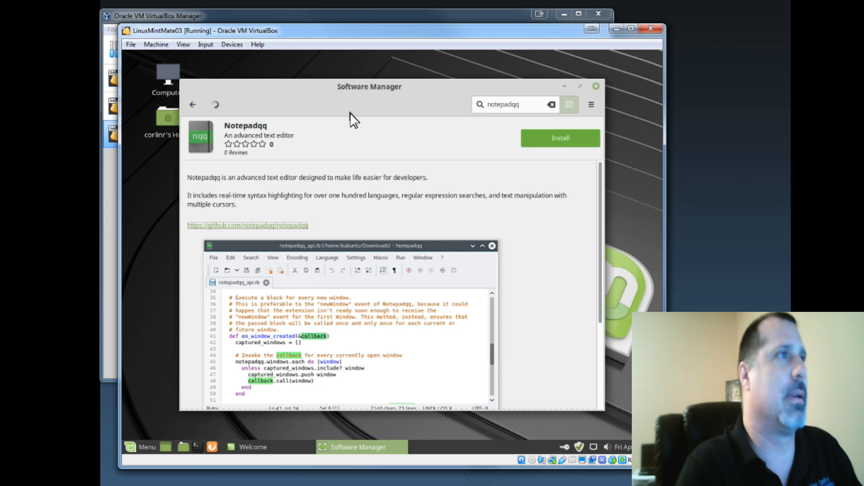
pyautogui.click(214, 107)
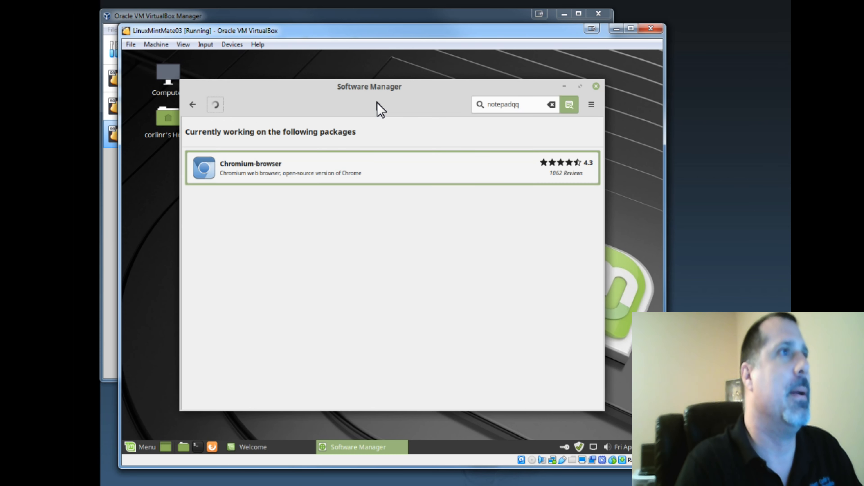
# - Search for notepadqq again and install Notepadqq, accepting the additional Flatpak packages it requires
pyautogui.click(351, 171)
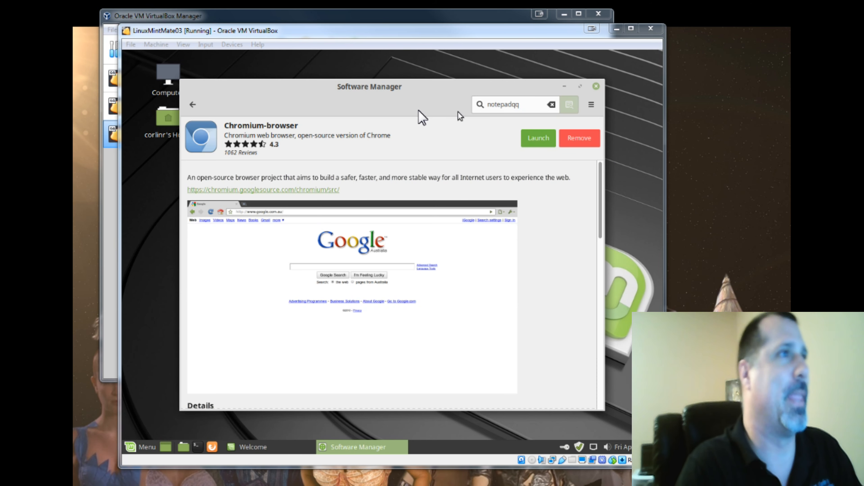
pyautogui.click(537, 105)
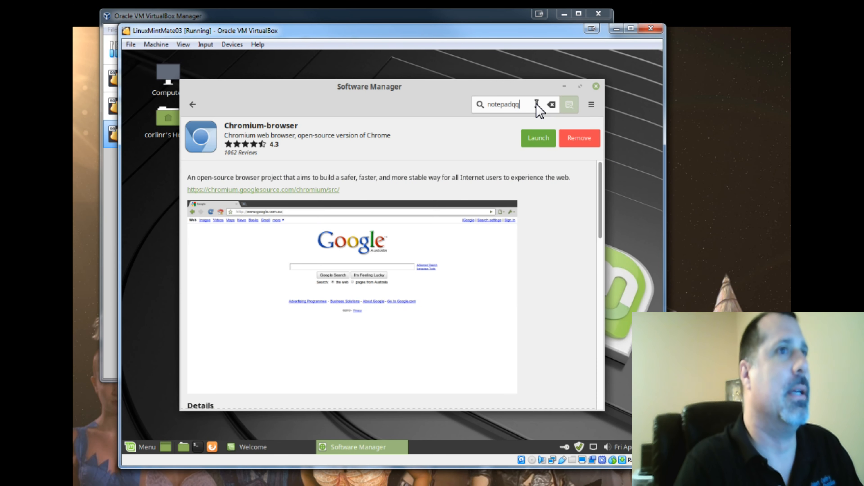
pyautogui.press('Return')
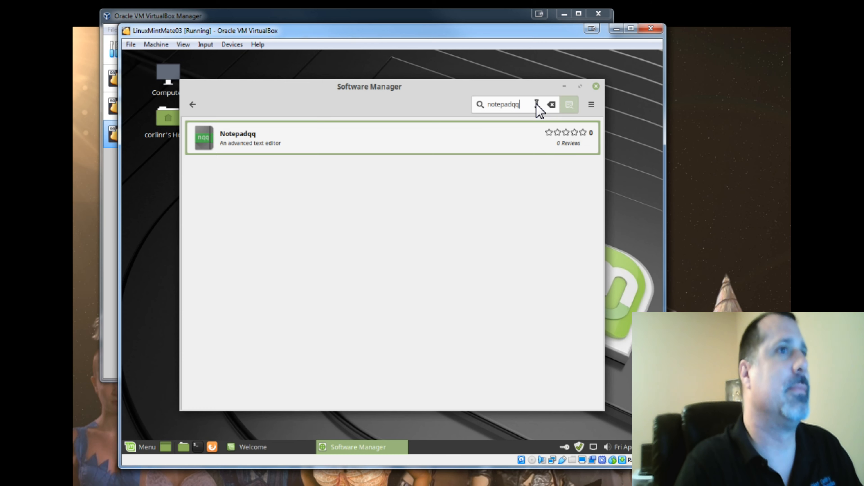
pyautogui.click(305, 136)
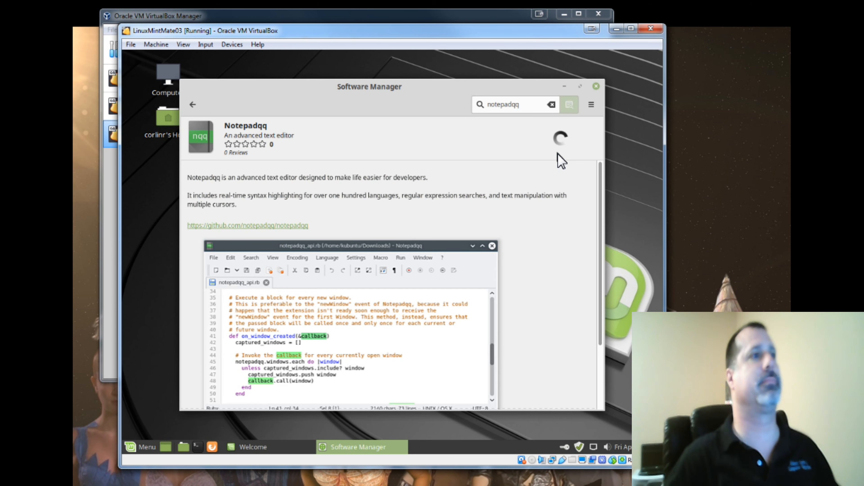
pyautogui.click(561, 141)
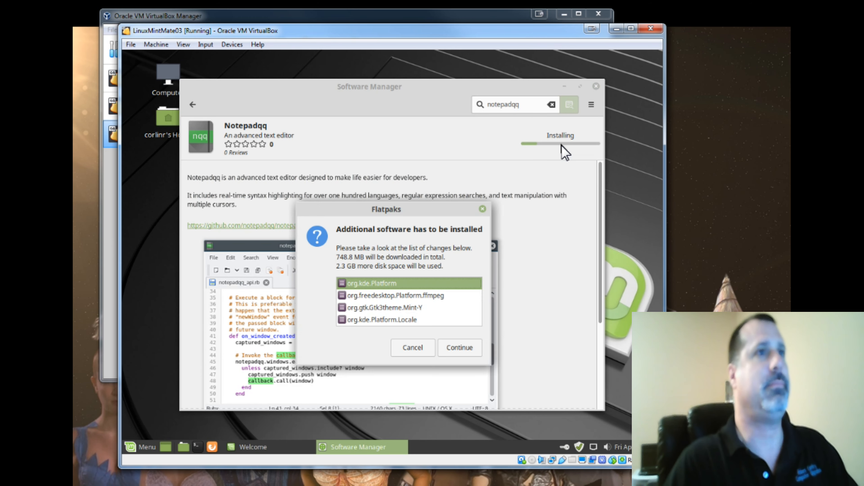
pyautogui.click(458, 350)
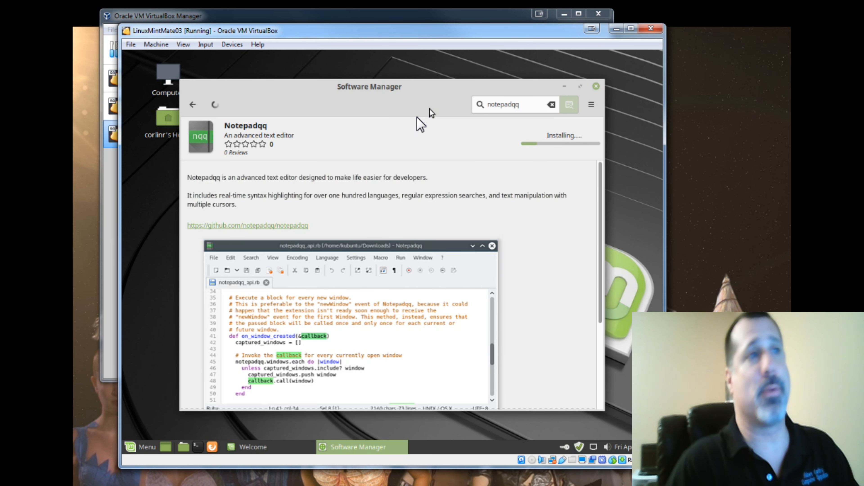
# - Open the desktop background settings from the desktop's context menu
pyautogui.rightClick(146, 177)
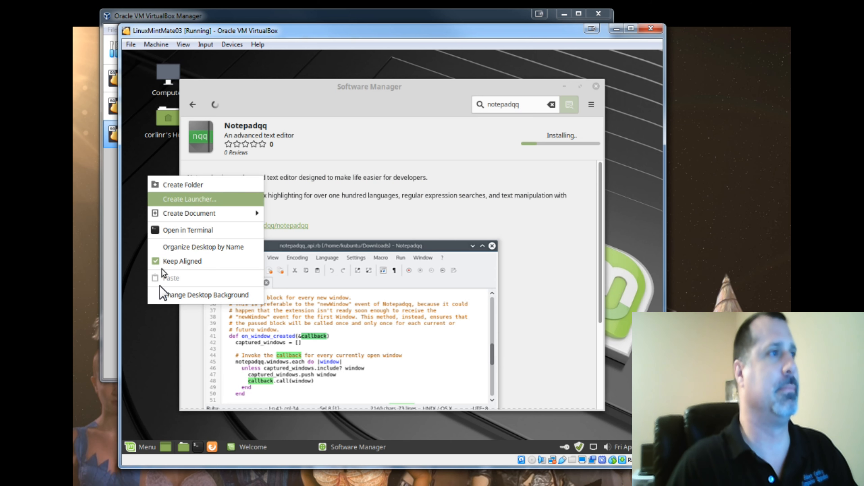
pyautogui.click(158, 295)
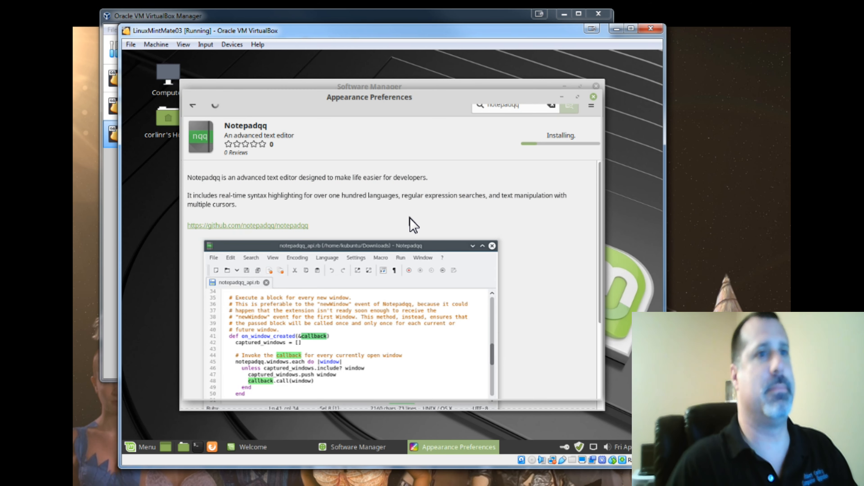
pyautogui.click(453, 446)
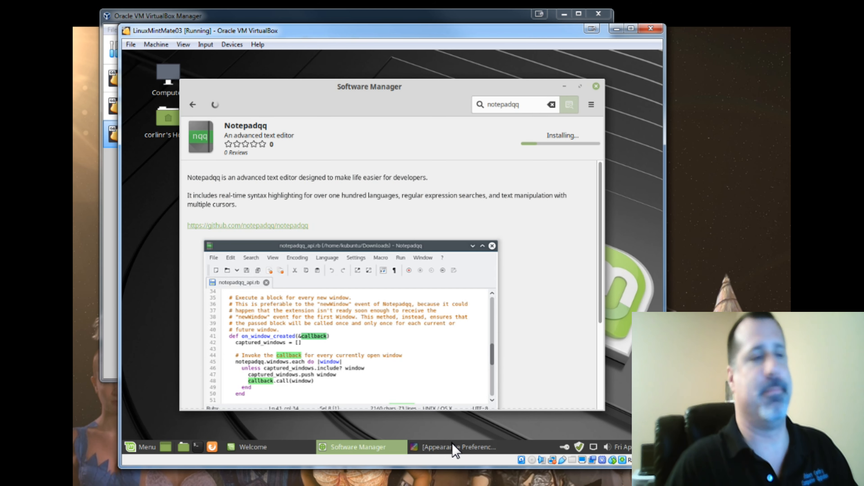
pyautogui.click(437, 447)
pyautogui.click(437, 447)
pyautogui.click(437, 448)
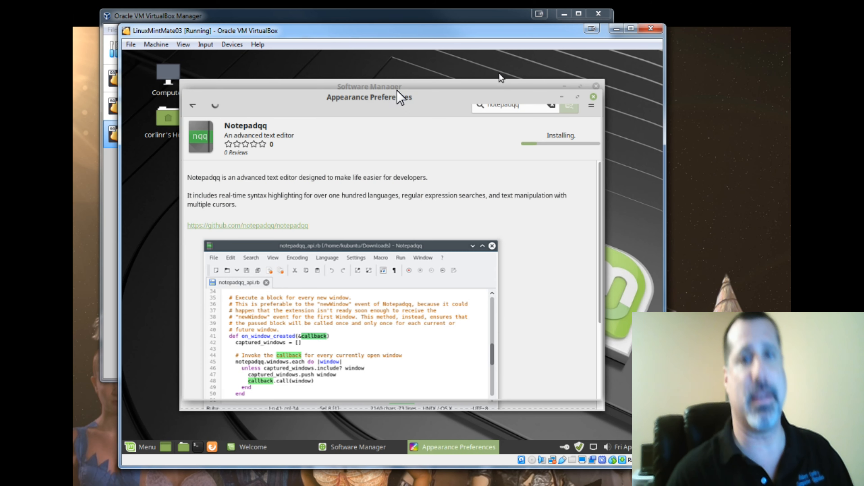
# - Rearrange the open windows, minimize the Software Manager, and close the Welcome window
pyautogui.moveTo(365, 96); pyautogui.dragTo(380, 129)
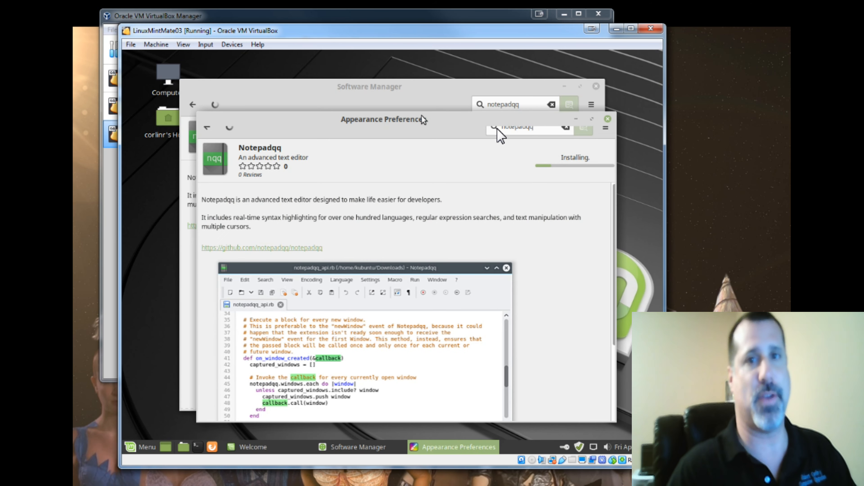
pyautogui.click(518, 90)
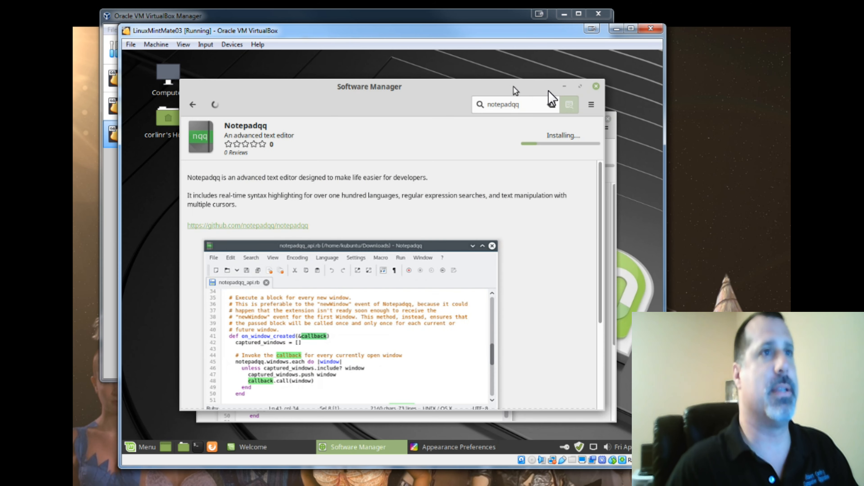
pyautogui.click(566, 88)
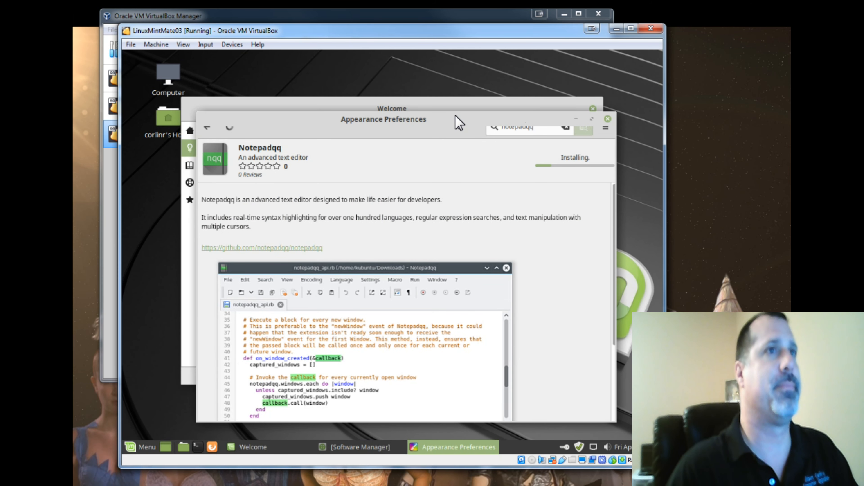
pyautogui.moveTo(457, 123); pyautogui.dragTo(460, 85)
pyautogui.click(190, 111)
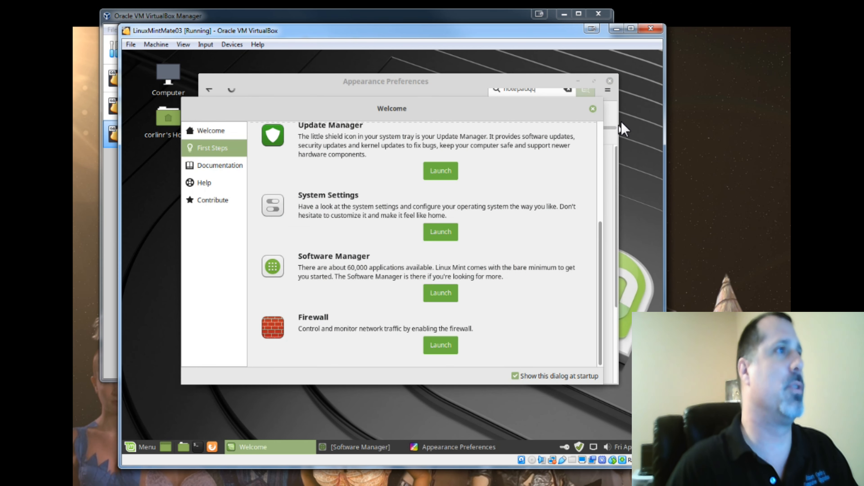
pyautogui.moveTo(556, 108); pyautogui.dragTo(558, 120)
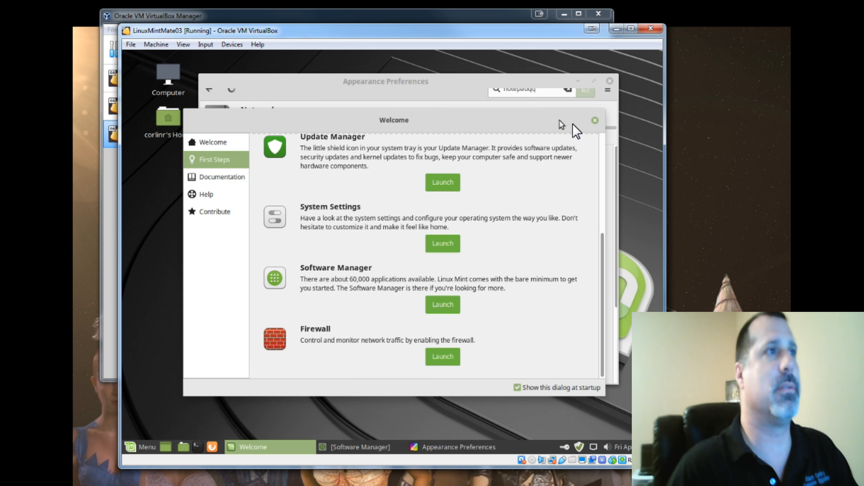
pyautogui.click(595, 121)
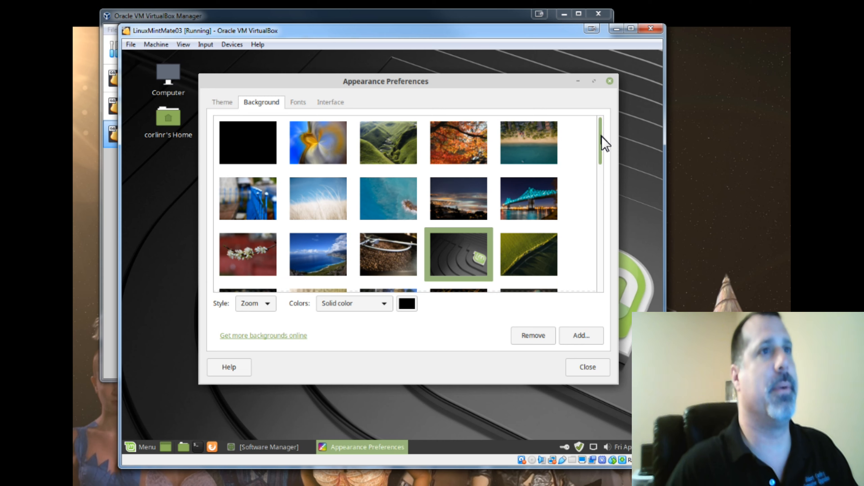
# - Choose the green Linux Mint logo wallpaper as the desktop background and close Appearance Preferences
pyautogui.moveTo(599, 139); pyautogui.dragTo(591, 206)
pyautogui.click(412, 197)
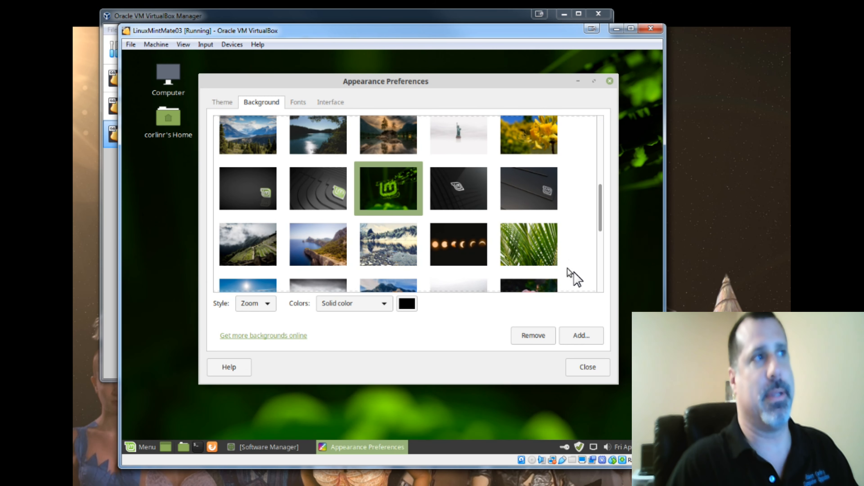
pyautogui.click(576, 374)
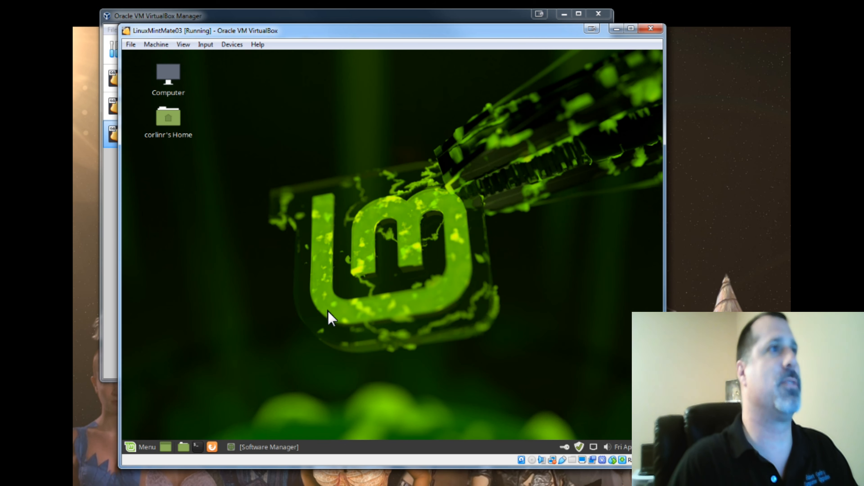
# - Add Chromium Web Browser to the menu favorites from the full applications list
pyautogui.click(146, 447)
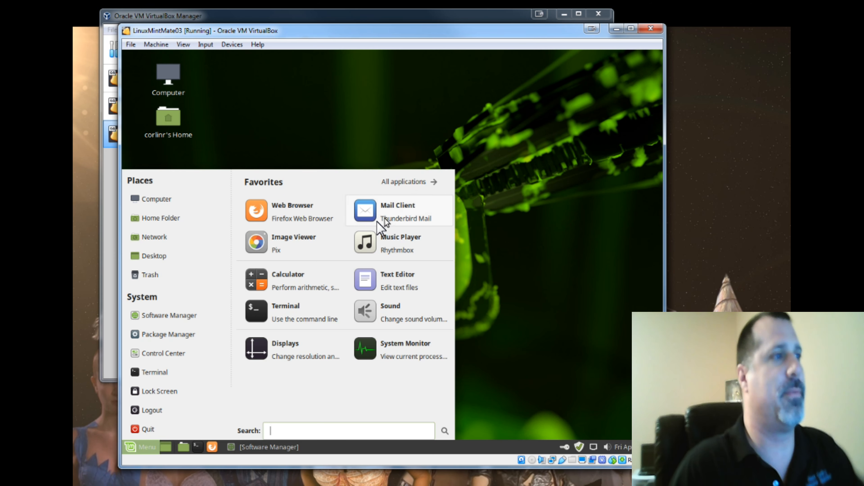
pyautogui.click(403, 182)
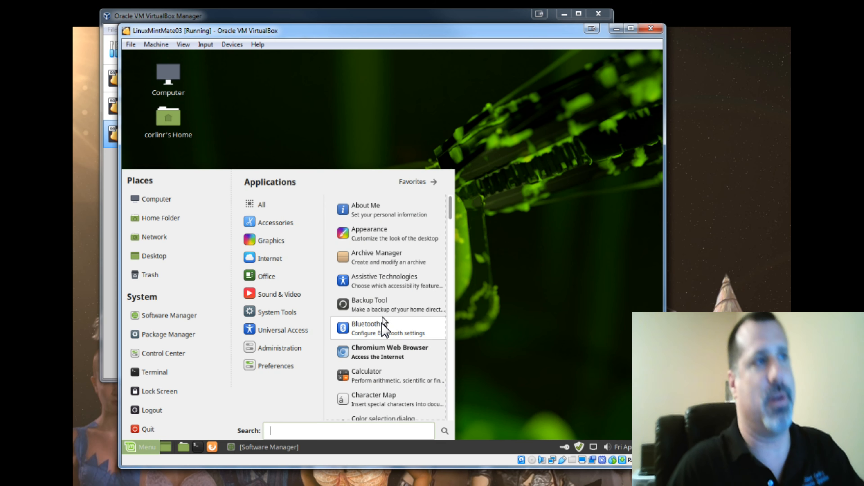
pyautogui.rightClick(373, 358)
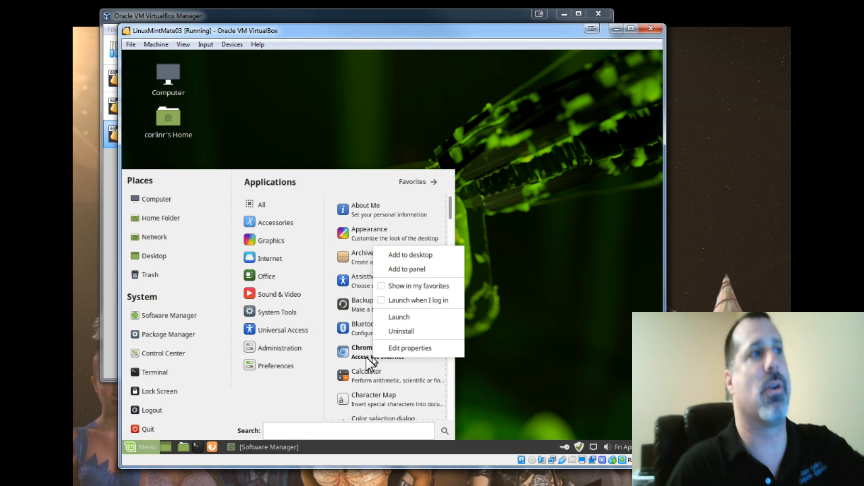
pyautogui.click(390, 287)
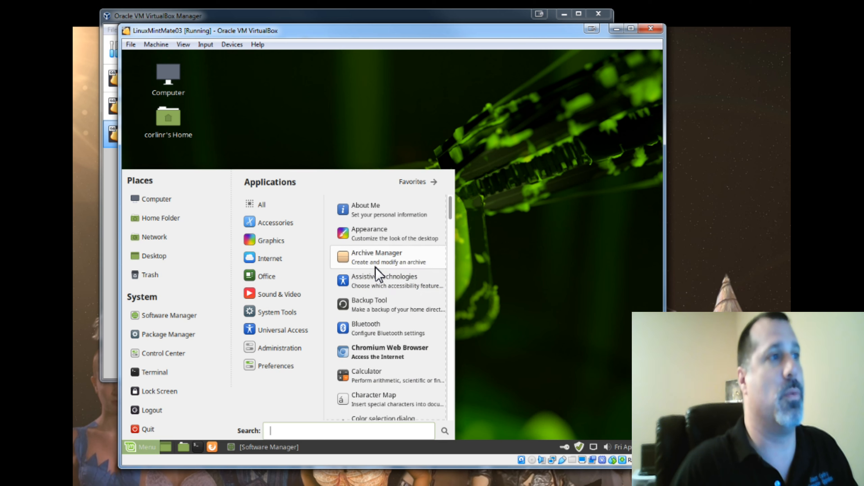
# - Add Chromium Web Browser to the desktop and to the panel
pyautogui.rightClick(371, 351)
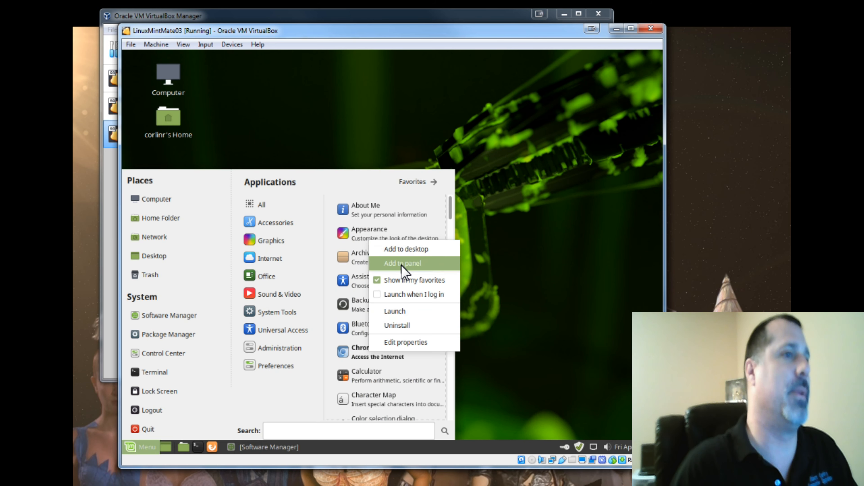
pyautogui.click(403, 254)
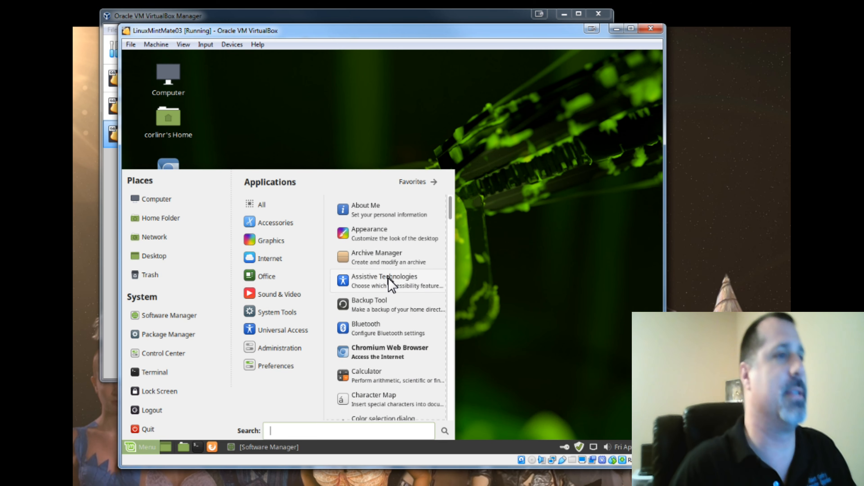
pyautogui.rightClick(382, 354)
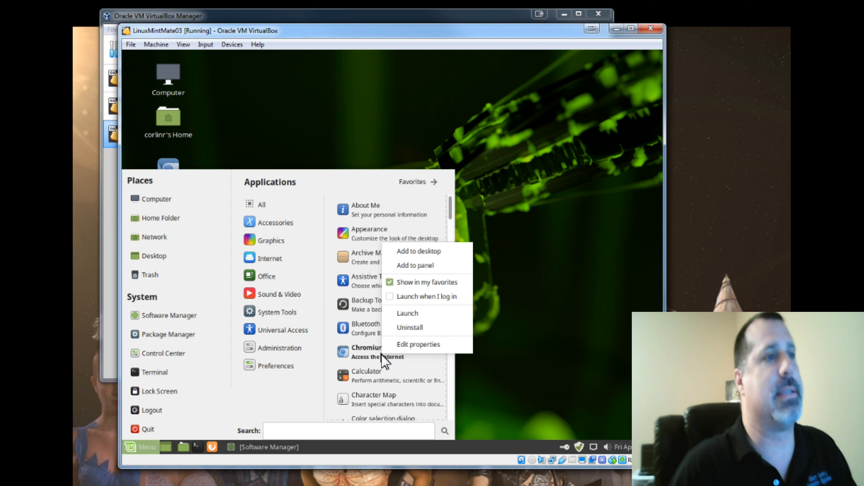
pyautogui.click(404, 267)
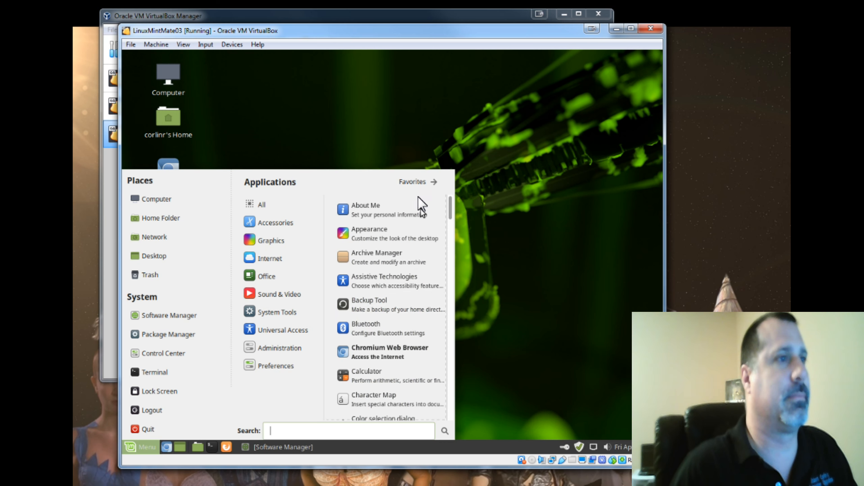
# - View the favorites, browse all applications, and launch LibreOffice Writer from the Office category
pyautogui.click(418, 184)
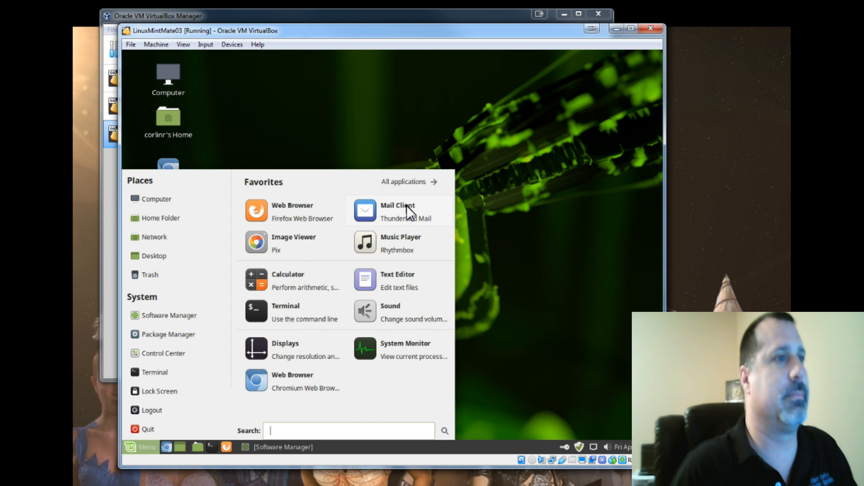
pyautogui.click(427, 183)
pyautogui.scroll(-3, 361, 276)
pyautogui.scroll(-2, 395, 273)
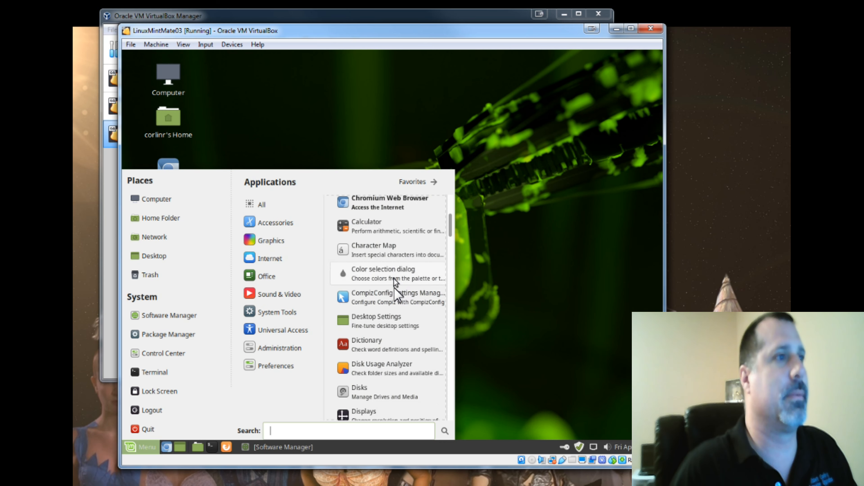
pyautogui.scroll(-8, 399, 285)
pyautogui.scroll(-8, 400, 279)
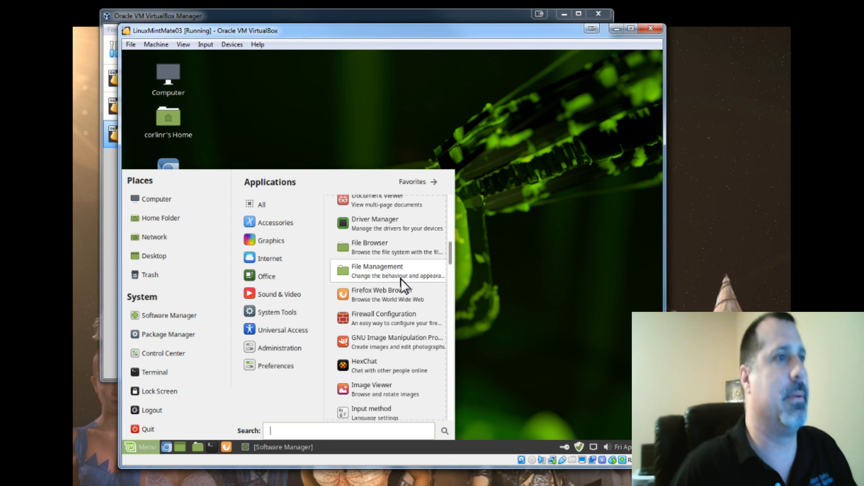
pyautogui.scroll(-2, 401, 279)
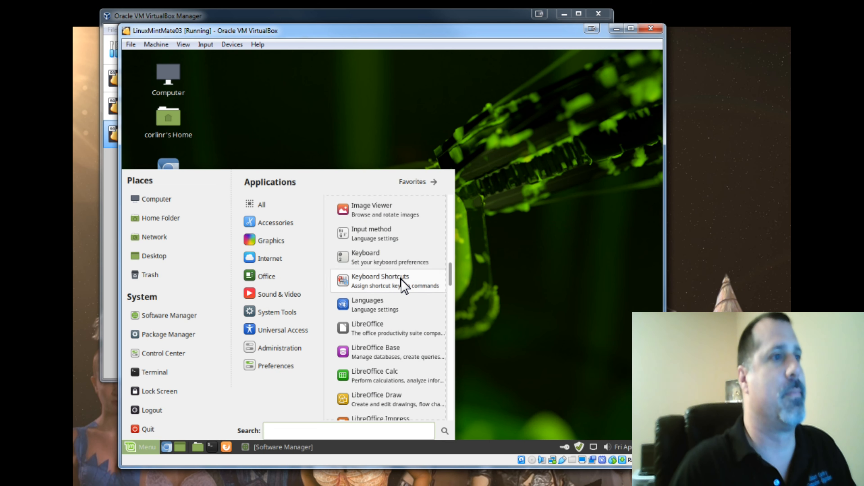
pyautogui.moveTo(270, 282)
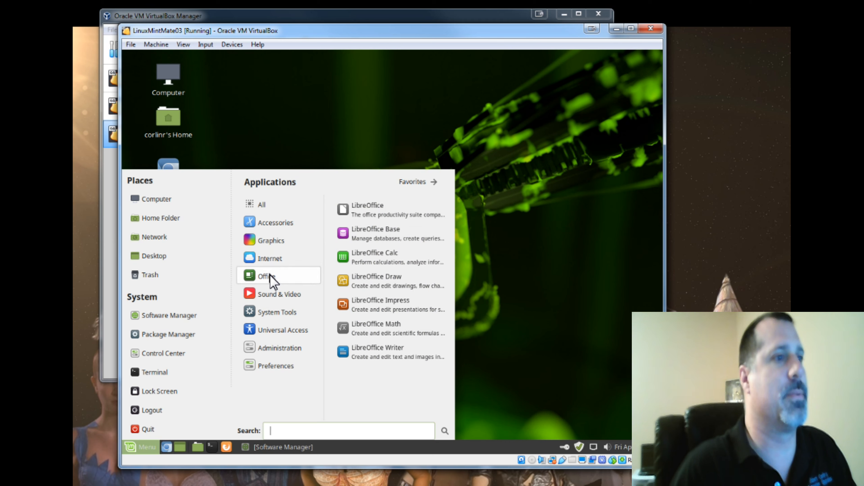
pyautogui.click(384, 356)
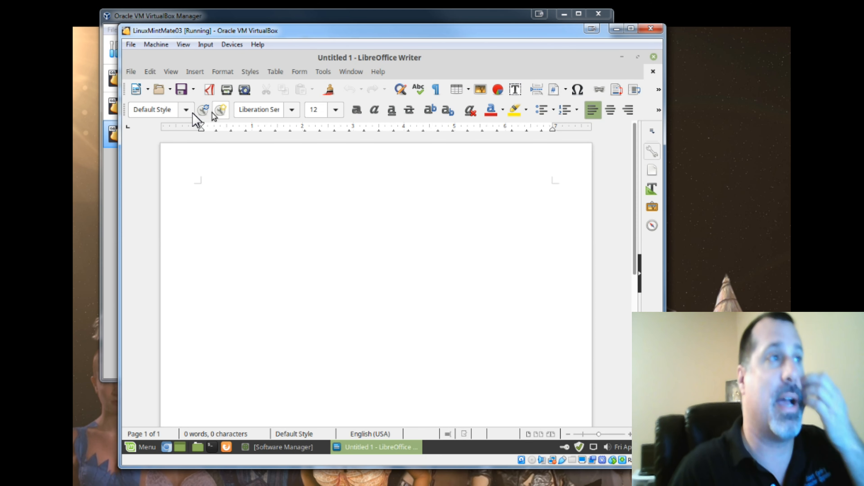
# - Close LibreOffice Writer after opening its Edit menu, and reopen the application menu
pyautogui.click(146, 72)
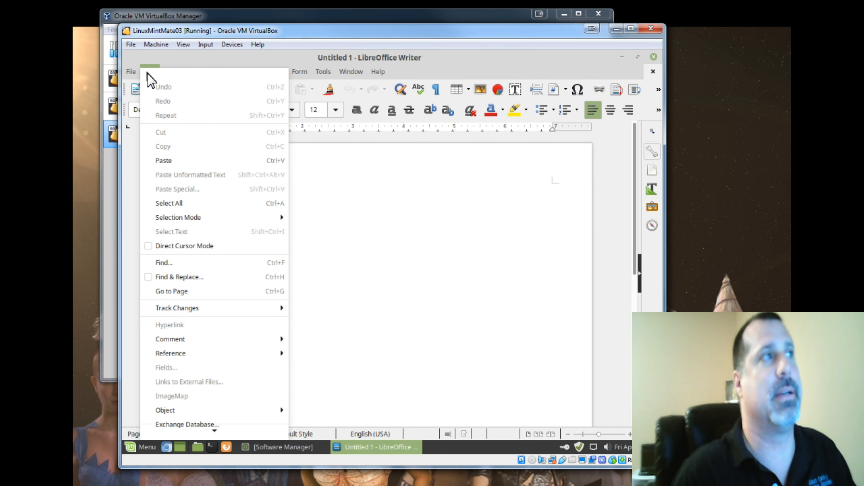
pyautogui.moveTo(379, 72)
pyautogui.click(434, 67)
pyautogui.click(652, 57)
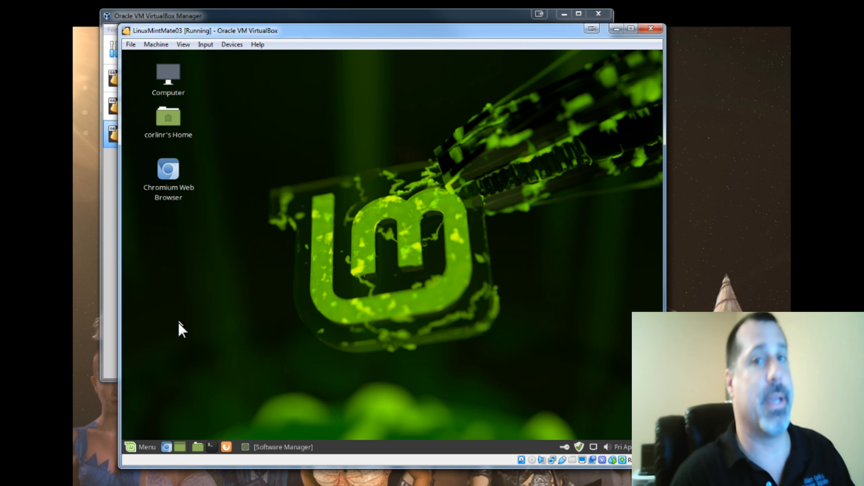
pyautogui.click(147, 447)
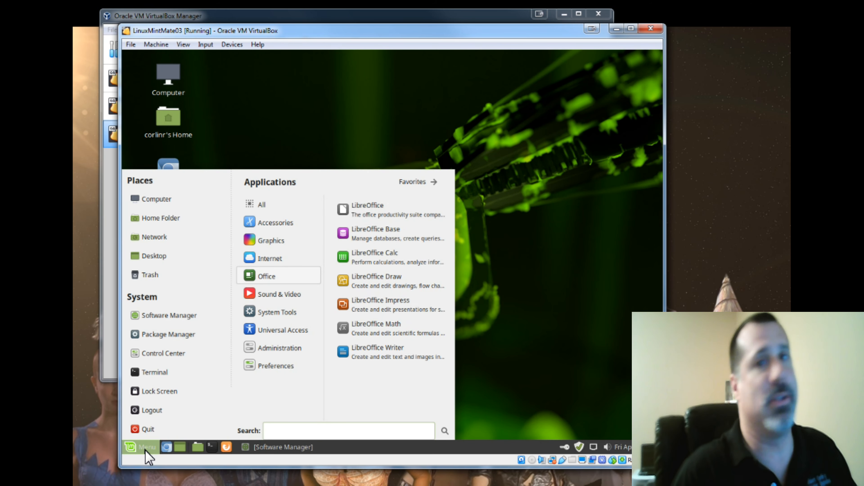
# - Launch LibreOffice Math and insert the plus sign and minus sign operators into the formula
pyautogui.click(381, 332)
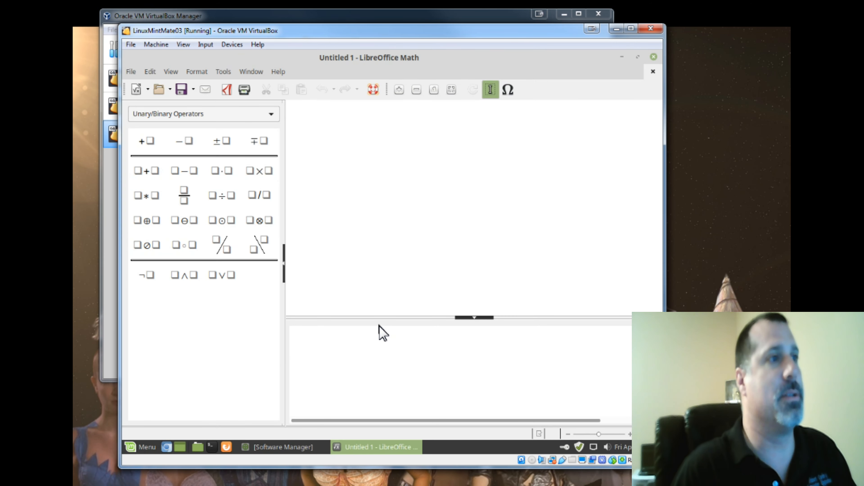
pyautogui.click(146, 141)
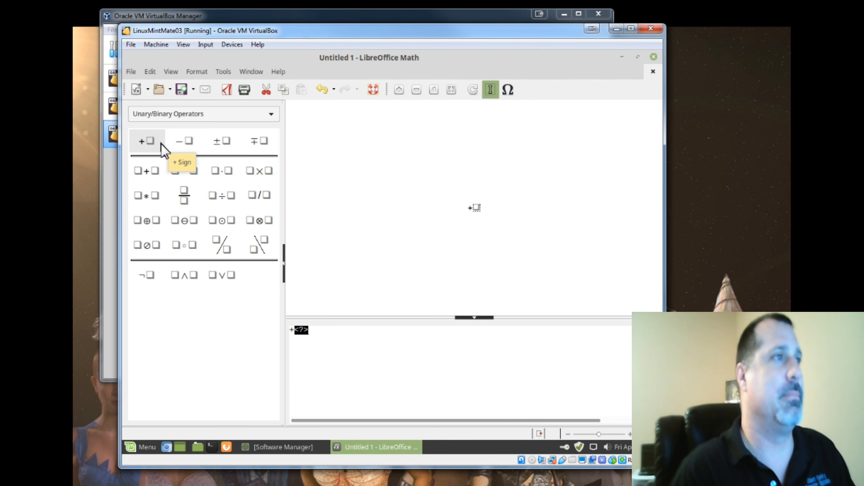
pyautogui.click(189, 145)
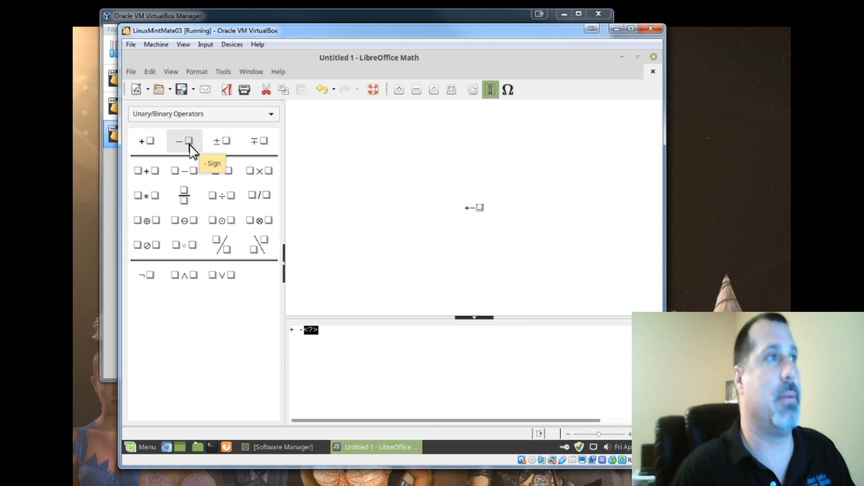
pyautogui.click(467, 209)
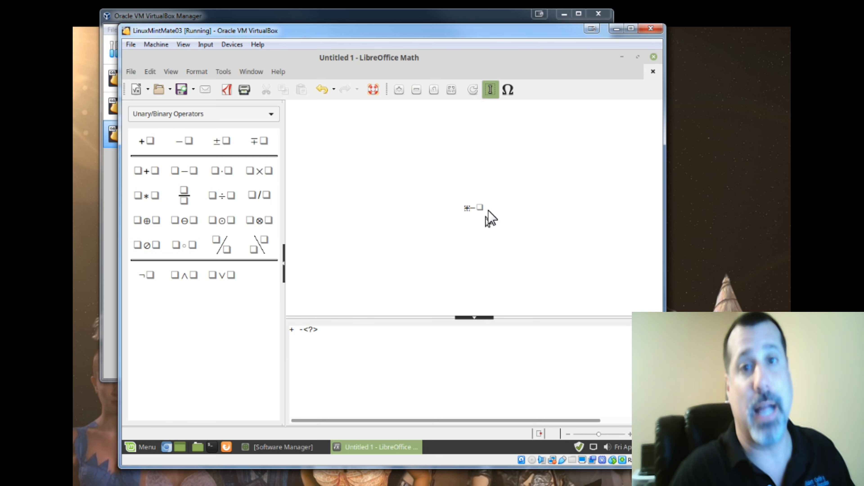
# - Delete the whole formula text in the command window
pyautogui.rightClick(468, 216)
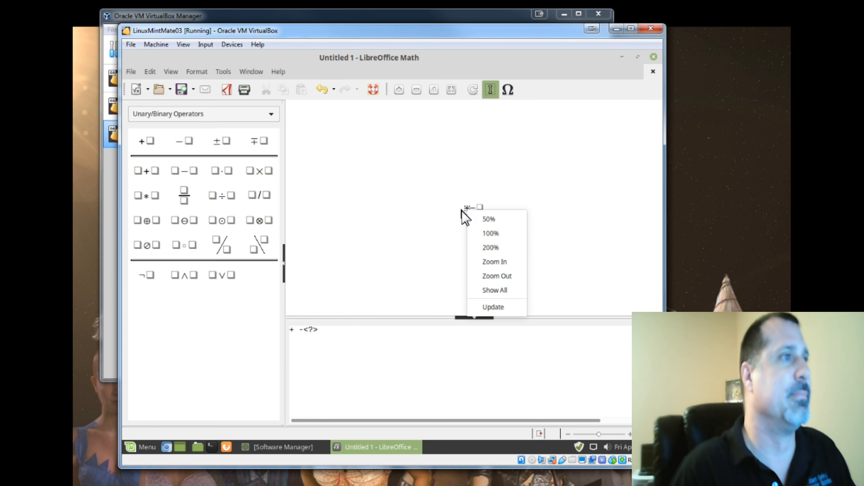
pyautogui.click(453, 212)
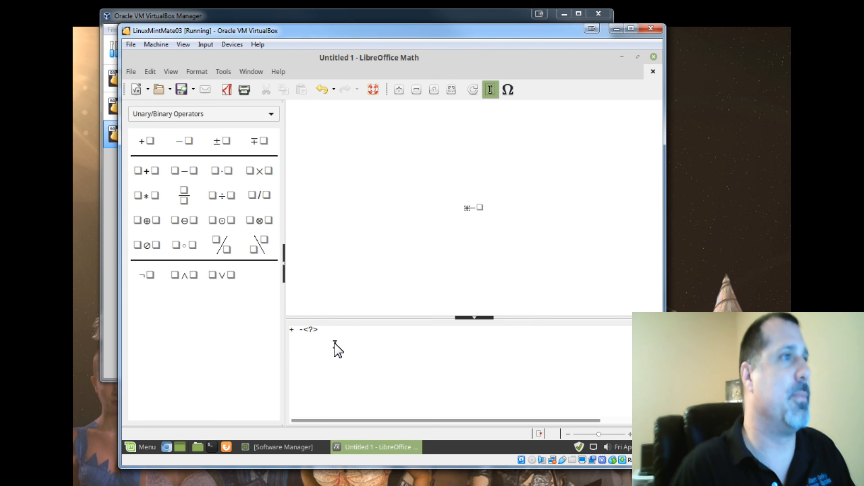
pyautogui.moveTo(335, 348); pyautogui.dragTo(286, 332)
pyautogui.press('Delete')
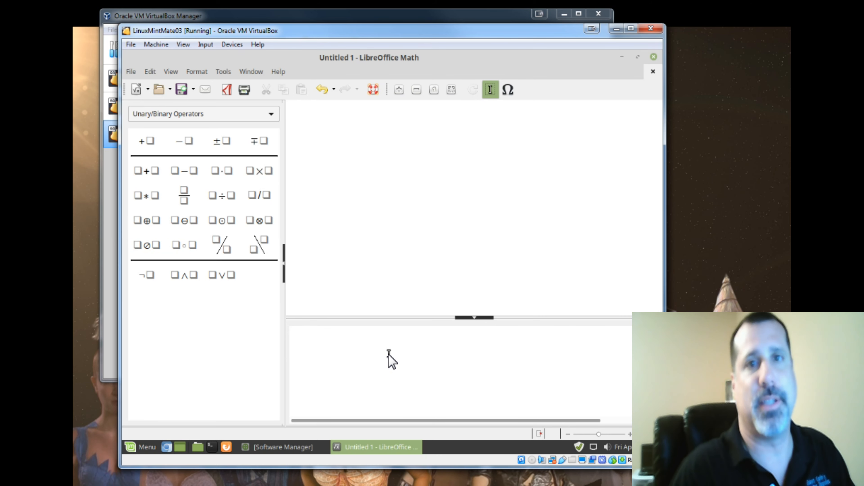
# - Enter the formula 12+12= in the command window
pyautogui.write('+')
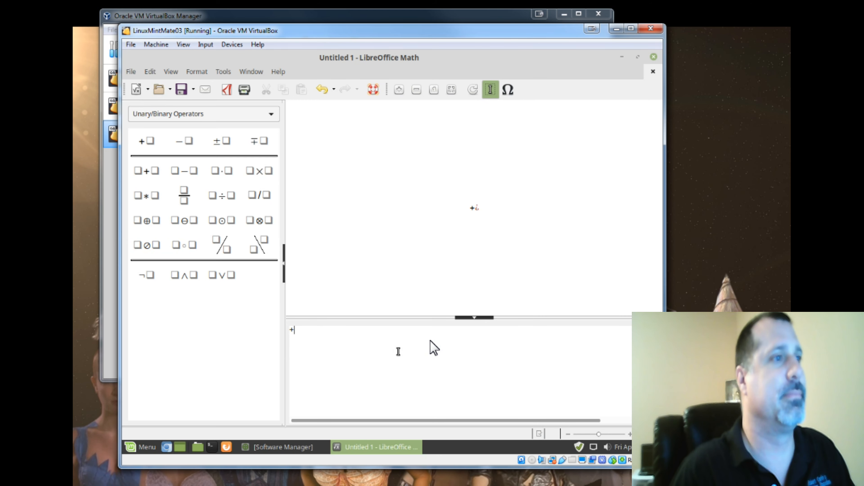
pyautogui.moveTo(307, 330); pyautogui.dragTo(276, 331)
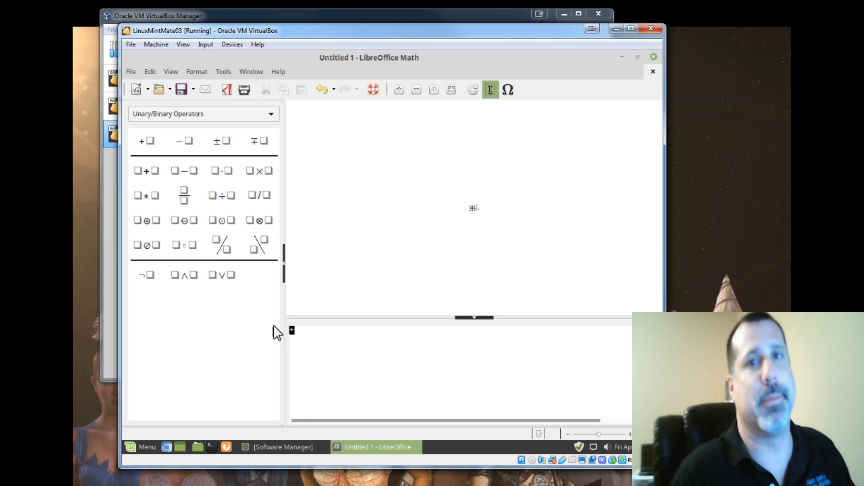
pyautogui.press('Num_Lock')
pyautogui.write('12')
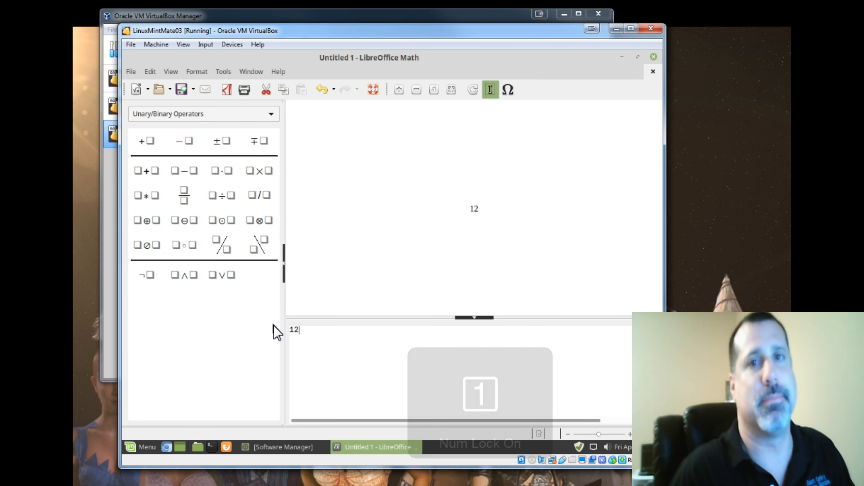
pyautogui.write('+12')
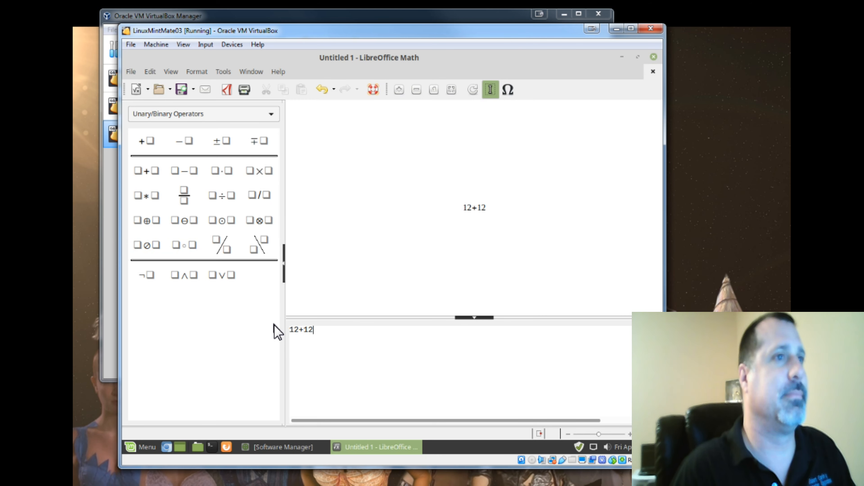
pyautogui.write('=')
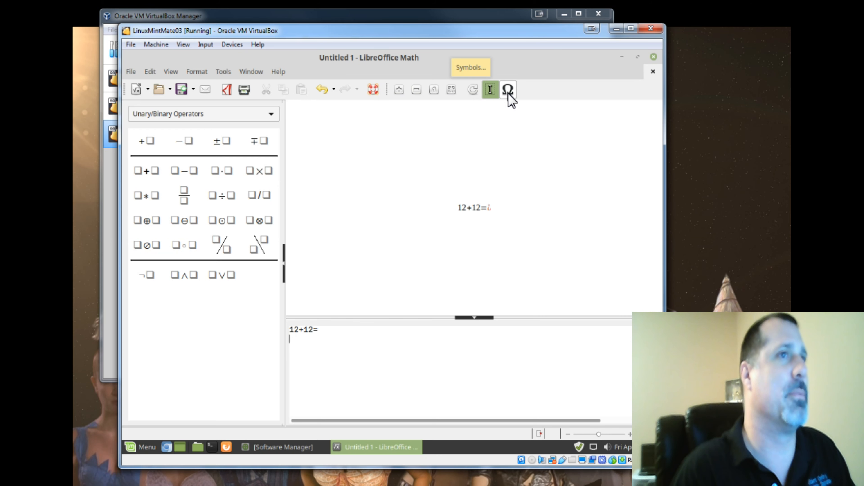
# - Open and close the Print dialog, then close LibreOffice Math without saving the document
pyautogui.click(244, 90)
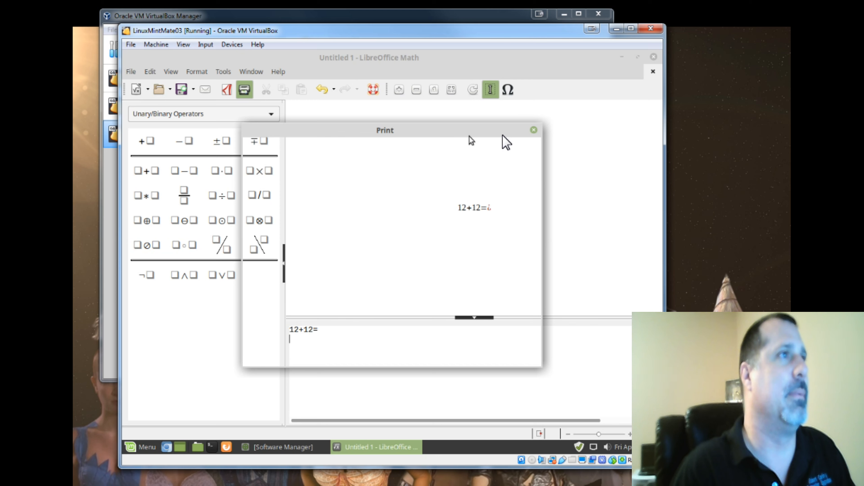
pyautogui.click(534, 131)
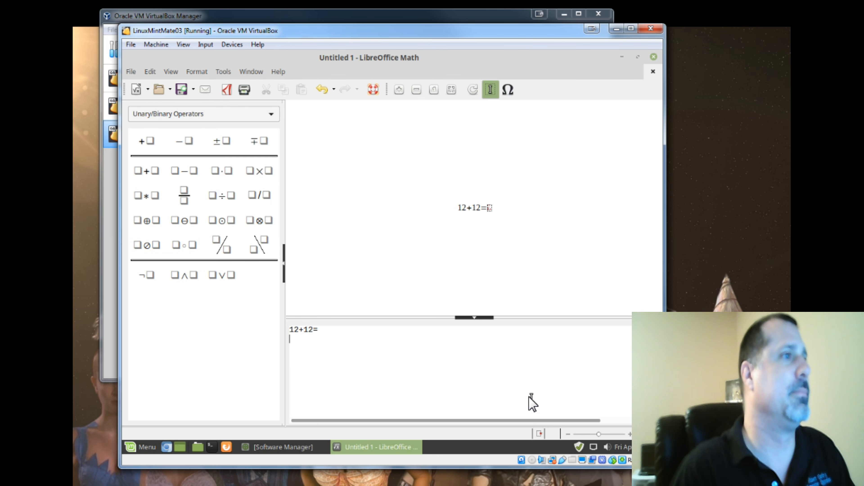
pyautogui.moveTo(376, 348); pyautogui.dragTo(278, 329)
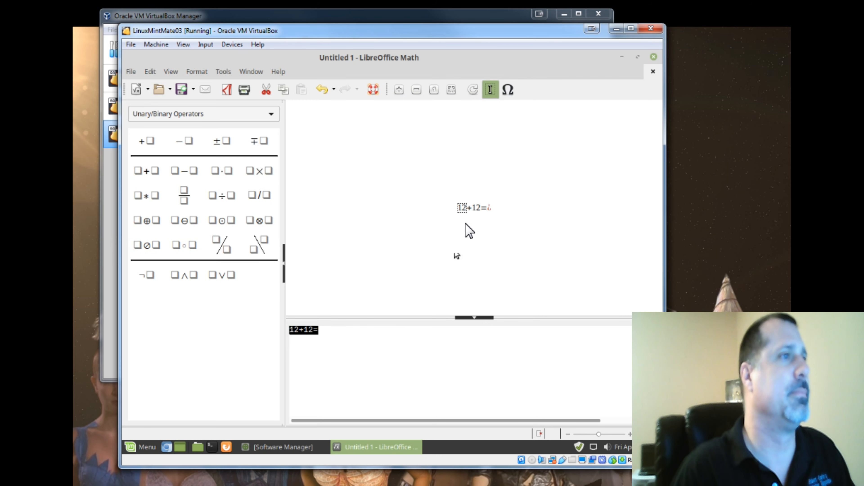
pyautogui.click(654, 71)
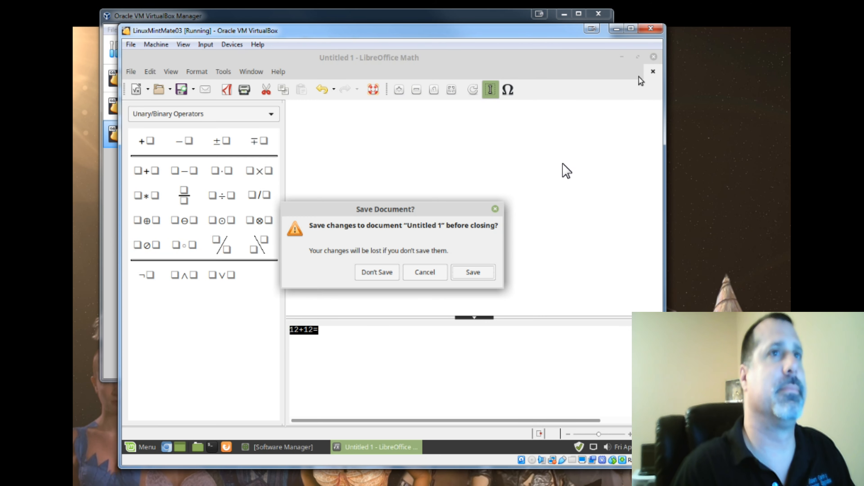
pyautogui.click(423, 274)
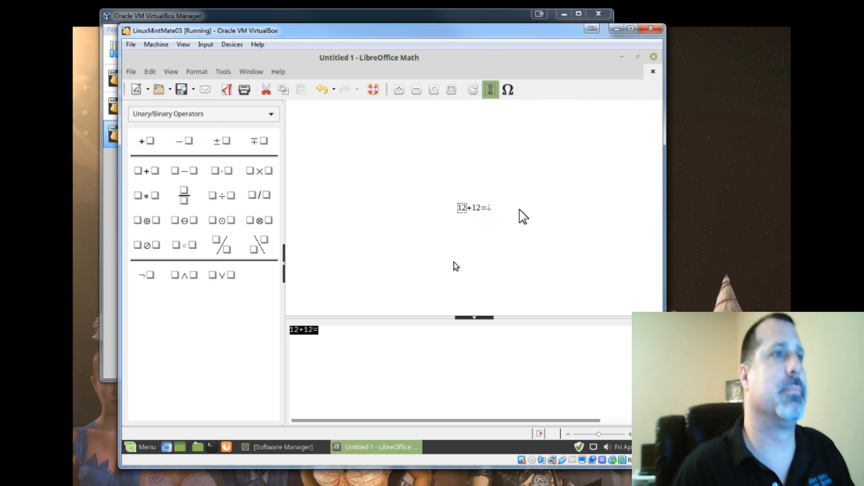
pyautogui.click(653, 71)
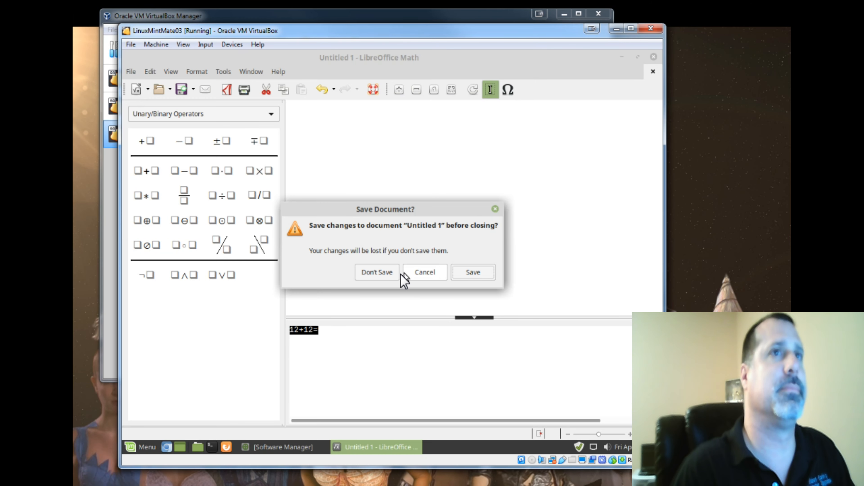
pyautogui.click(387, 272)
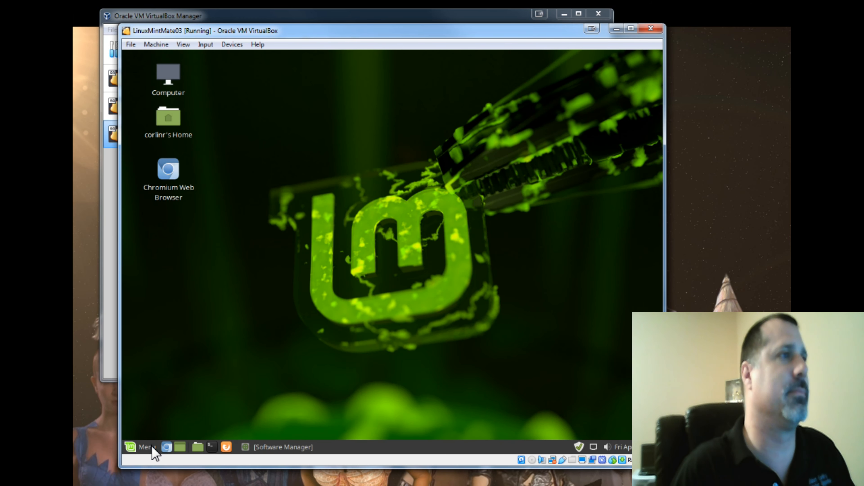
# - Launch LibreOffice Impress with the Blue Curve template, then close the presentation
pyautogui.click(153, 448)
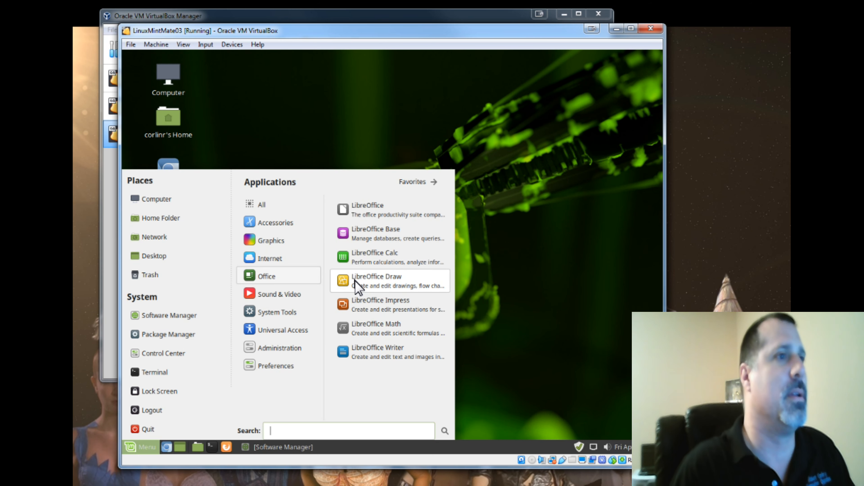
pyautogui.click(352, 304)
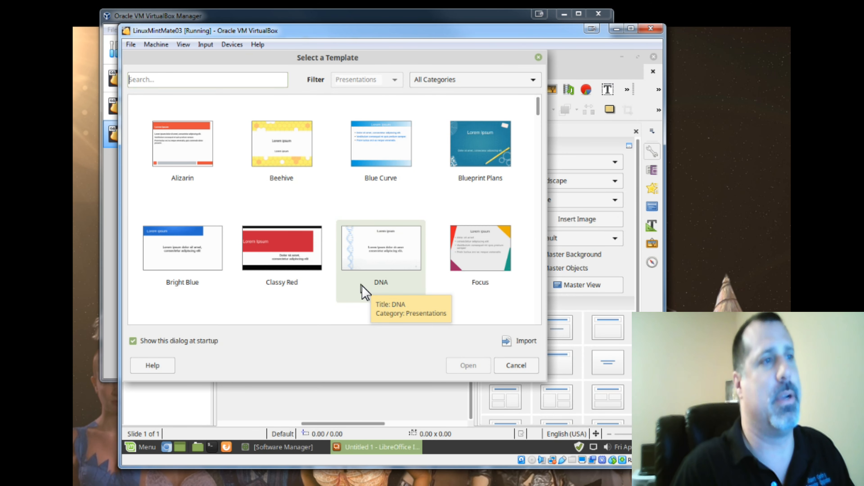
pyautogui.click(388, 168)
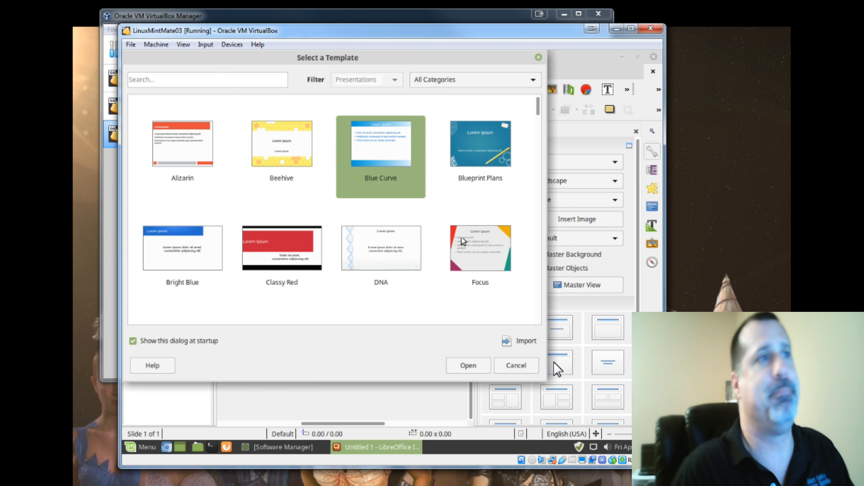
pyautogui.click(473, 365)
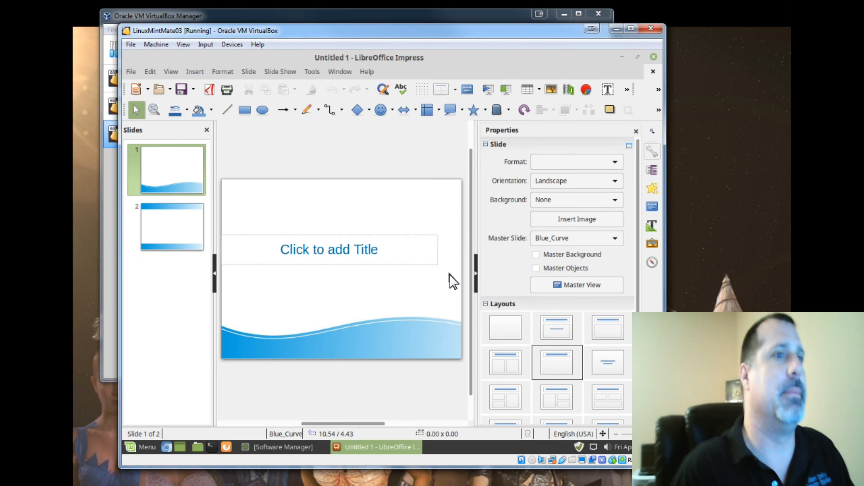
pyautogui.click(653, 57)
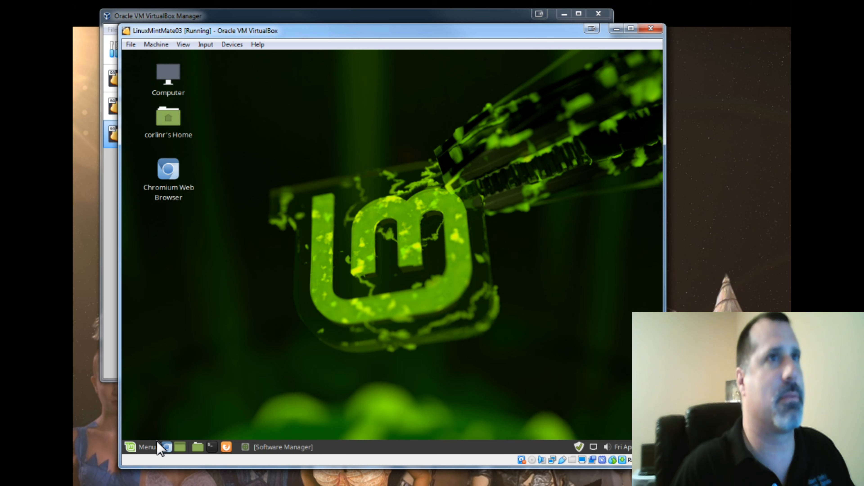
# - Open LibreOffice Draw from the Office applications, then close it
pyautogui.click(145, 447)
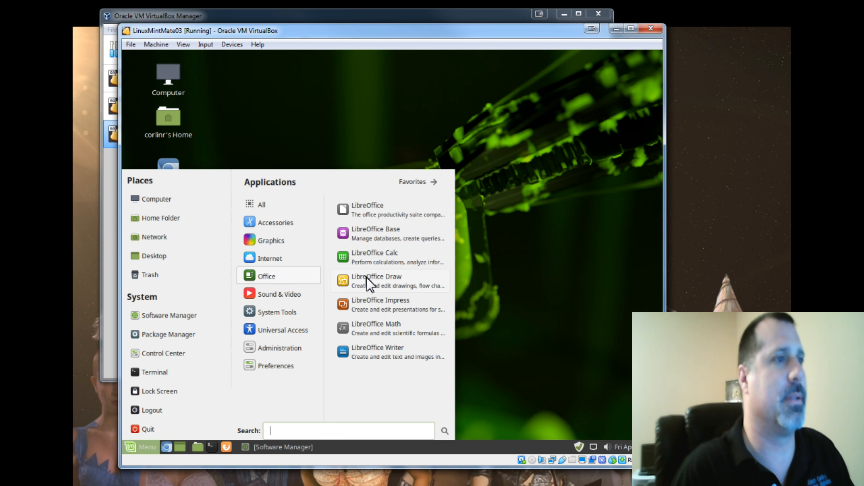
pyautogui.click(370, 258)
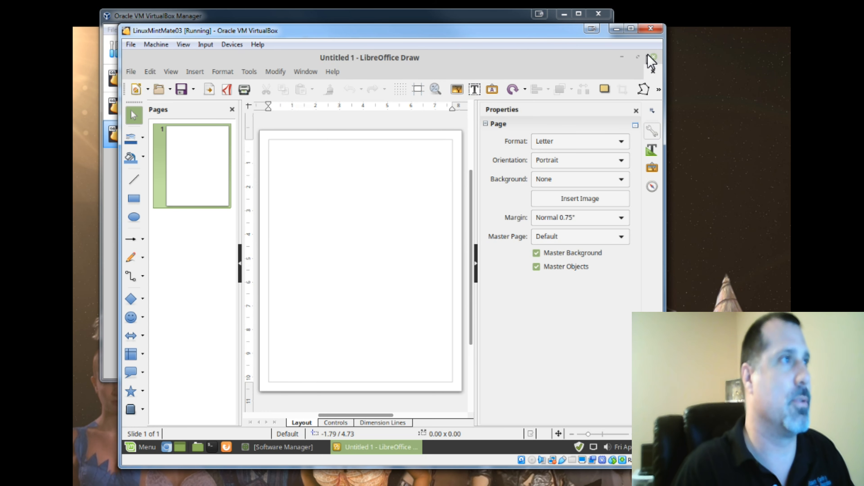
pyautogui.click(654, 56)
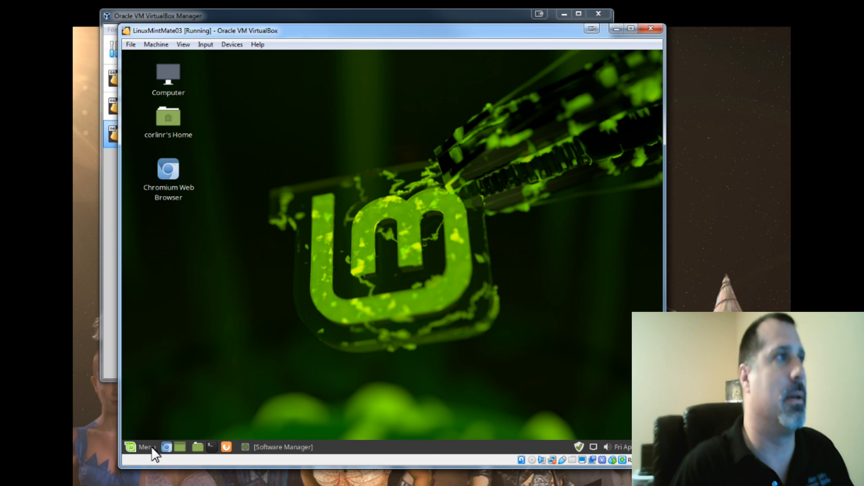
# - Start LibreOffice Base from the Office applications and cancel the Database Wizard
pyautogui.click(144, 448)
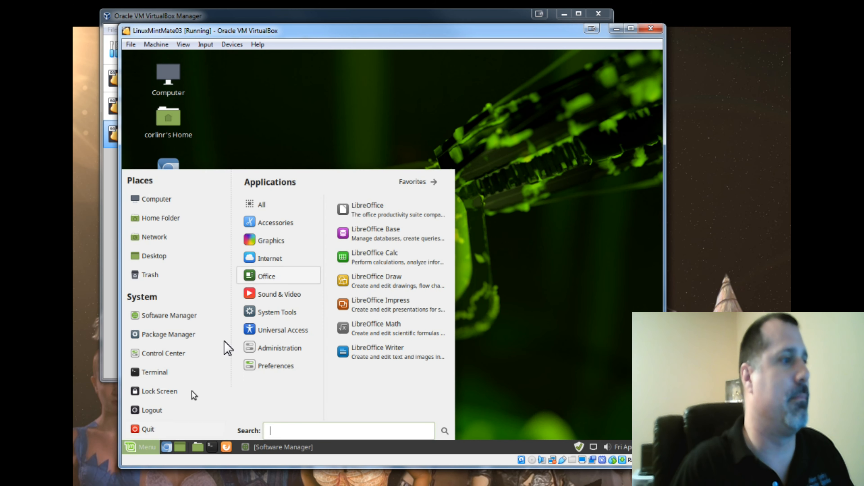
pyautogui.click(388, 241)
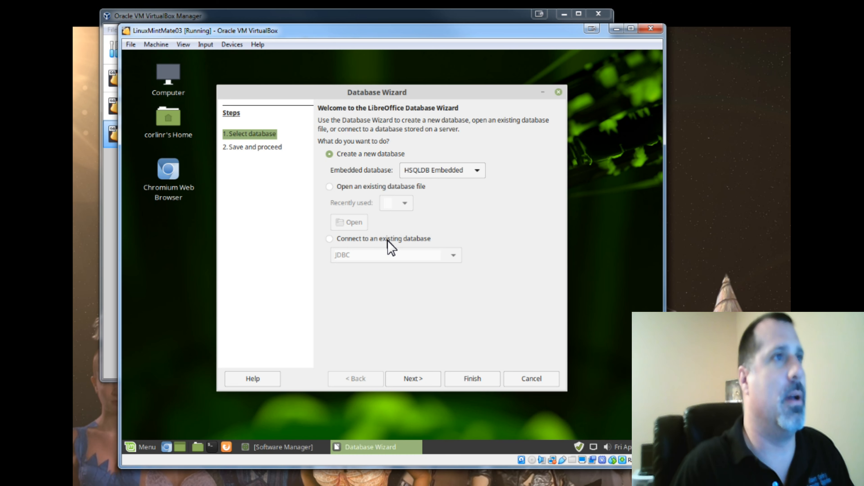
pyautogui.click(522, 384)
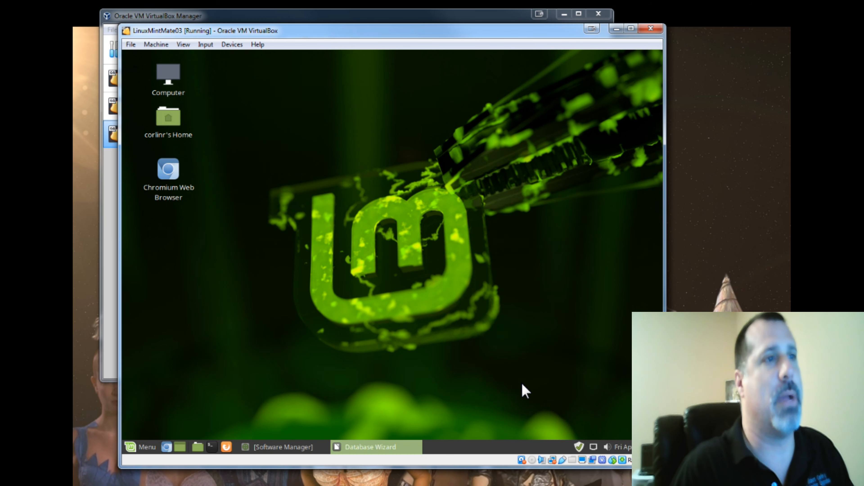
# - Create a Calc spreadsheet from the LibreOffice start center, select cells A3:D15, and close it
pyautogui.click(150, 449)
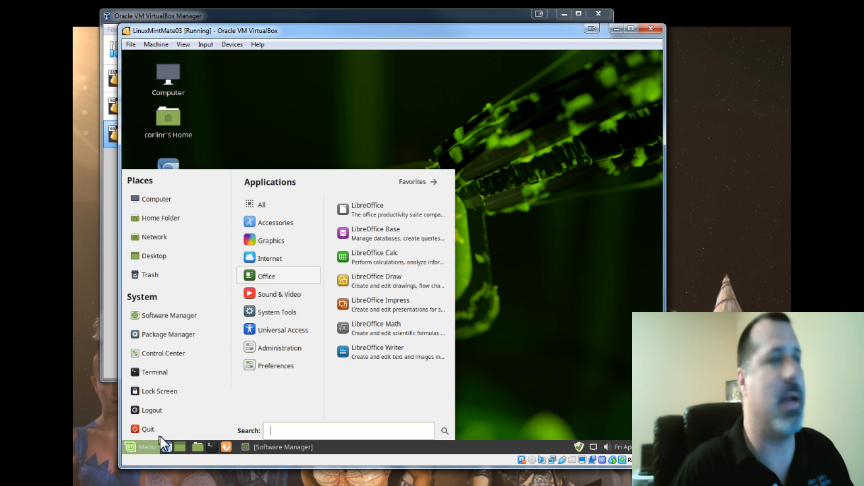
pyautogui.click(365, 215)
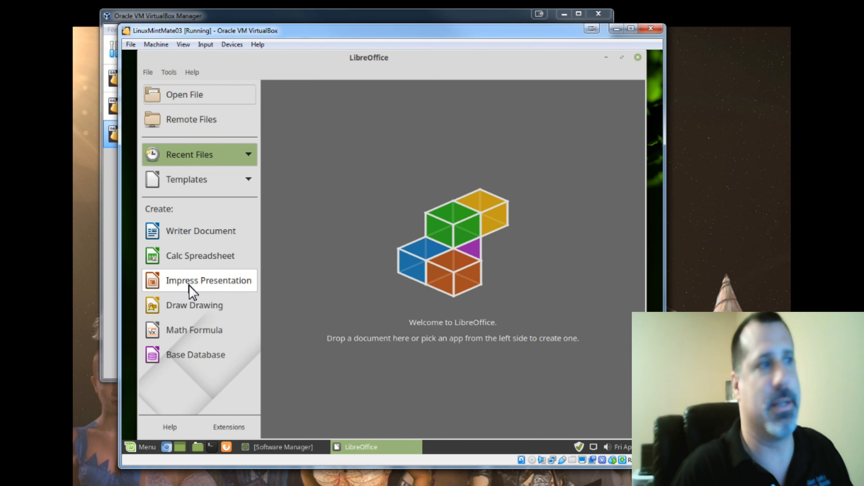
pyautogui.click(189, 259)
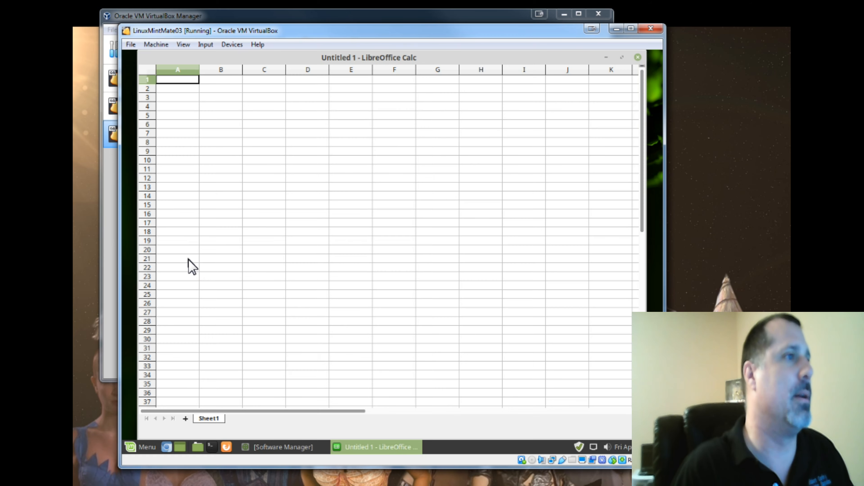
pyautogui.moveTo(193, 173); pyautogui.dragTo(314, 280)
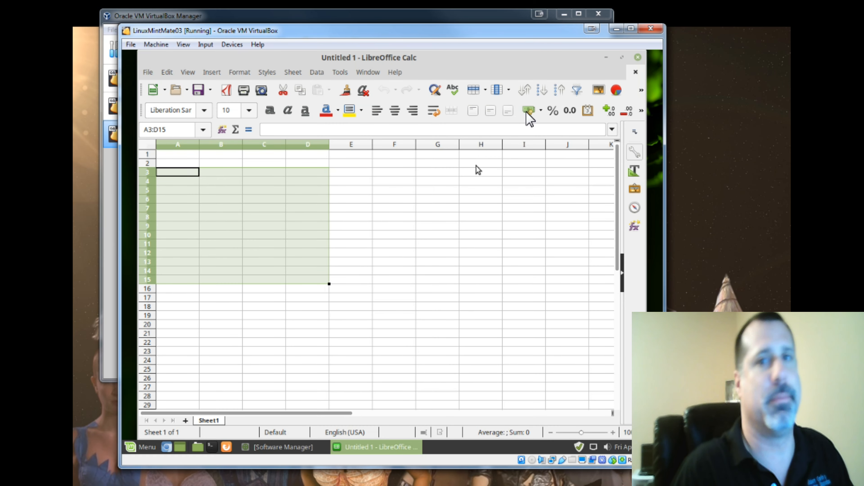
pyautogui.click(638, 58)
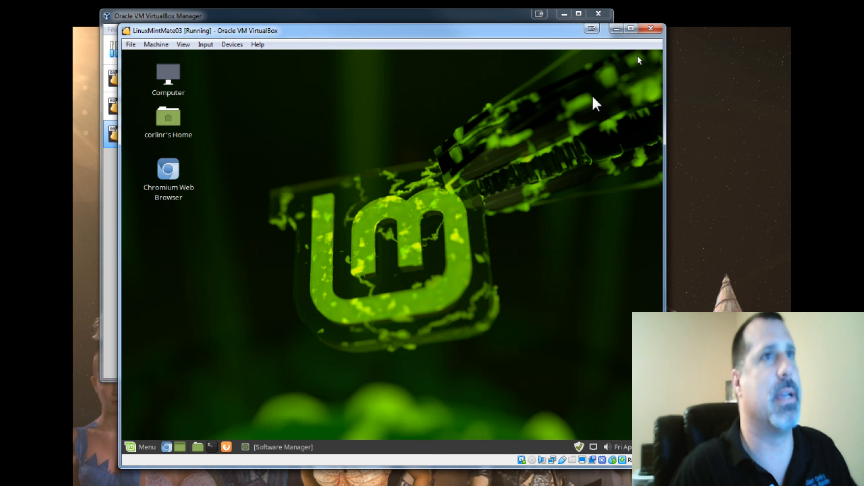
# - Bring back the Software Manager, close the superuser Notepadqq window, then move and close the Software Manager
pyautogui.click(153, 444)
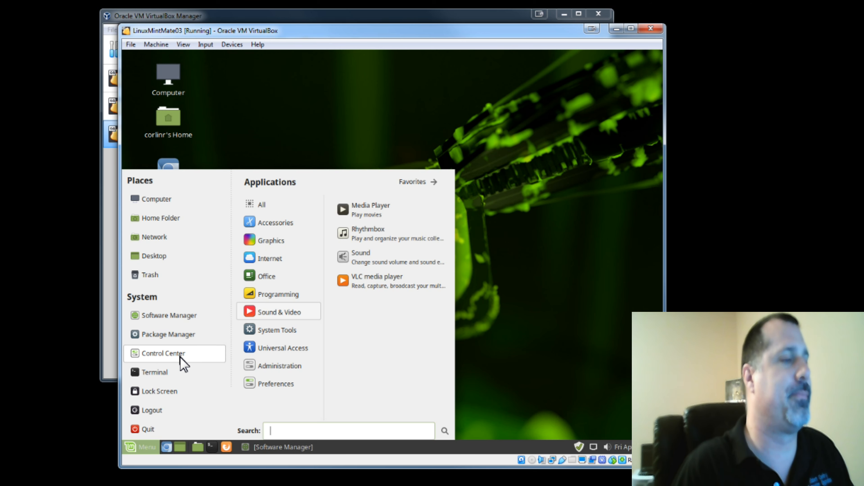
pyautogui.click(492, 314)
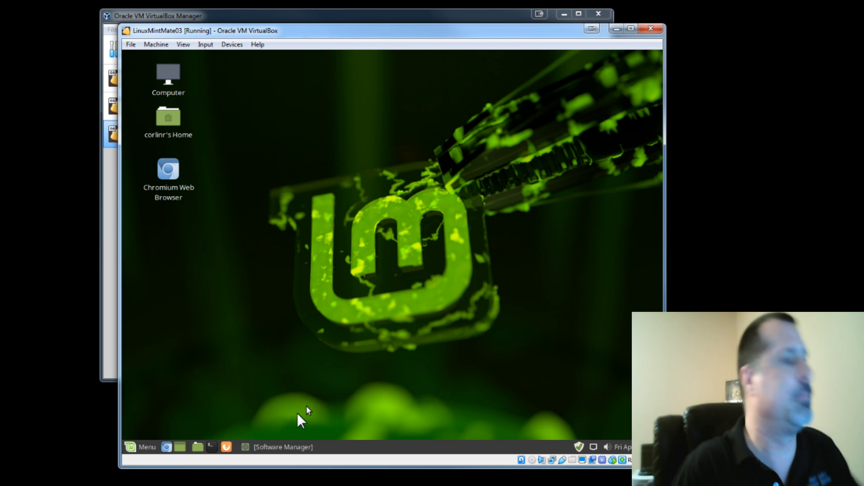
pyautogui.click(274, 446)
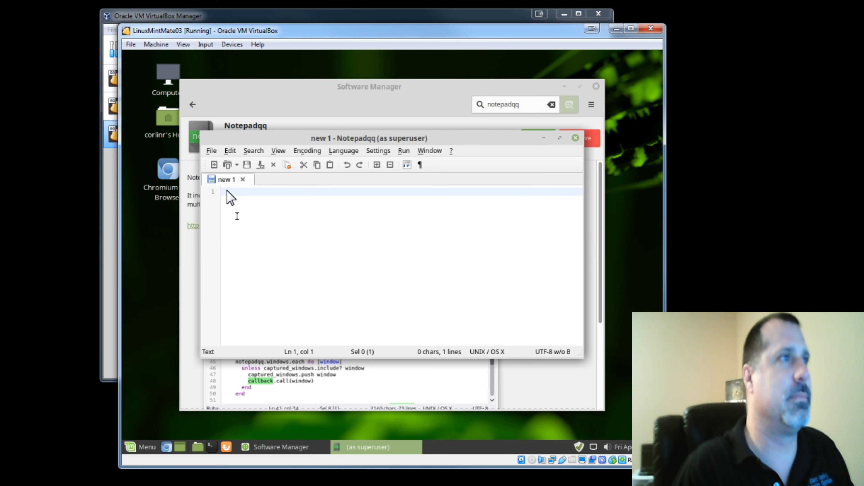
pyautogui.click(575, 138)
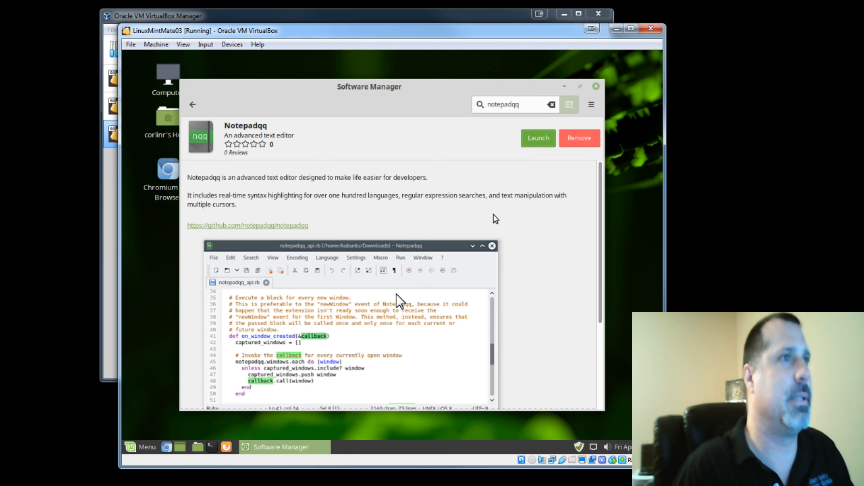
pyautogui.moveTo(496, 90); pyautogui.dragTo(500, 76)
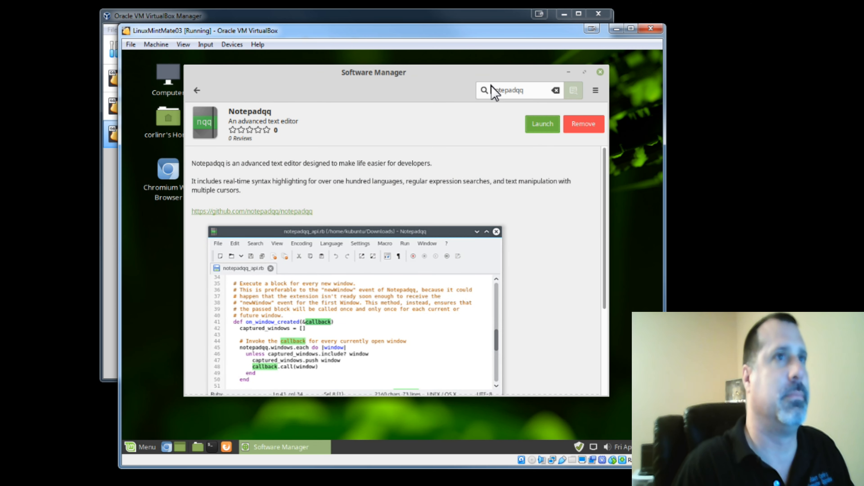
pyautogui.moveTo(414, 82); pyautogui.dragTo(439, 93)
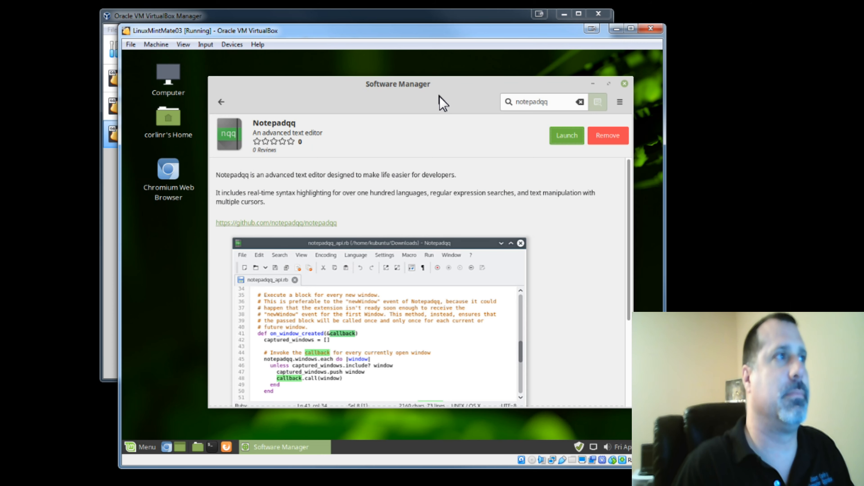
pyautogui.click(625, 85)
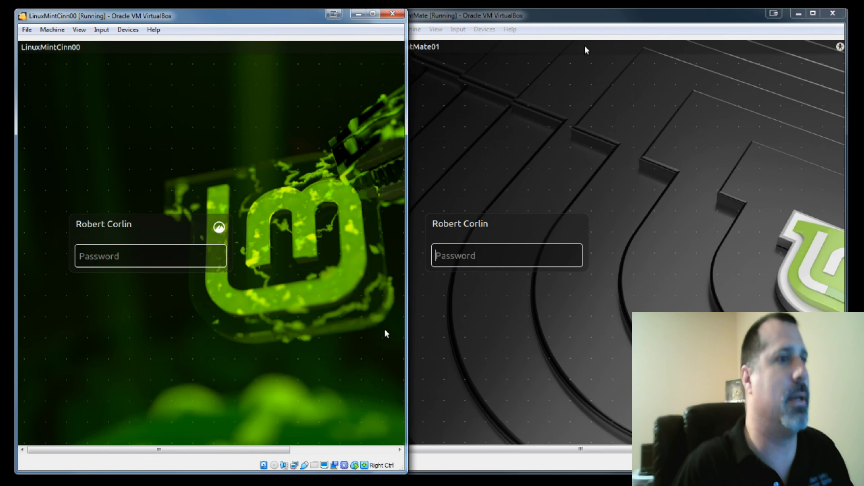
# - Log in to the LinuxMintCinn00 virtual machine by entering the account password
pyautogui.click(440, 58)
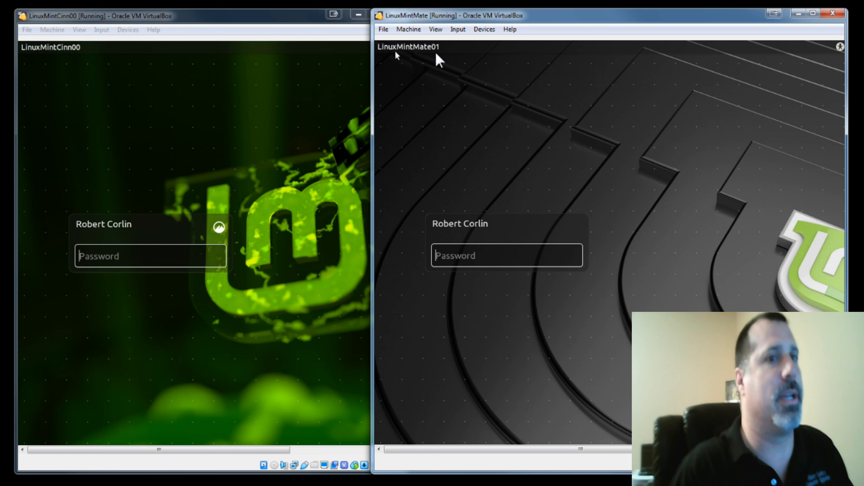
pyautogui.click(258, 16)
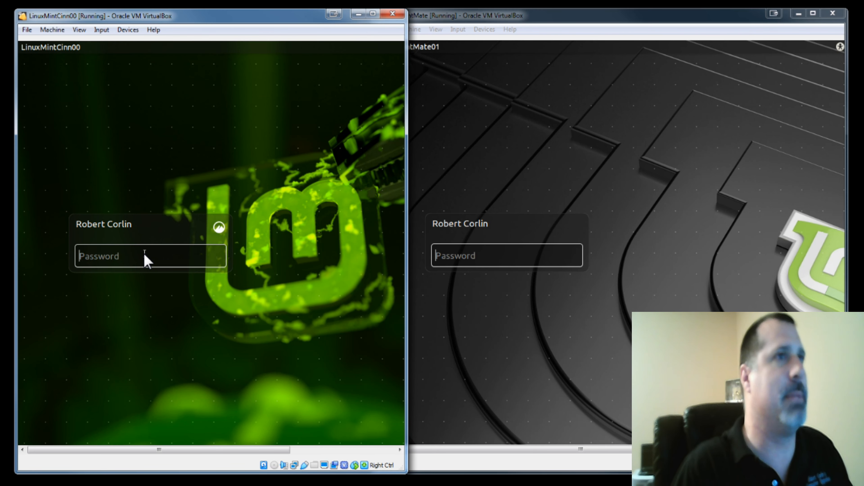
pyautogui.write('password123')
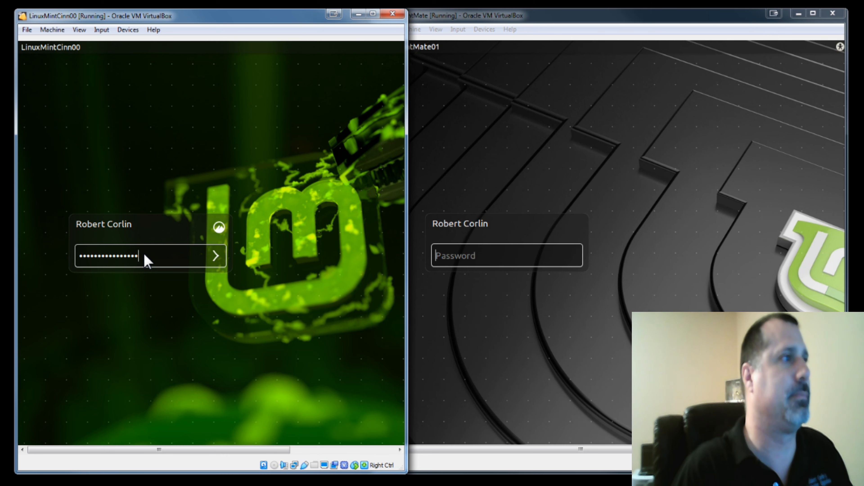
pyautogui.press('Return')
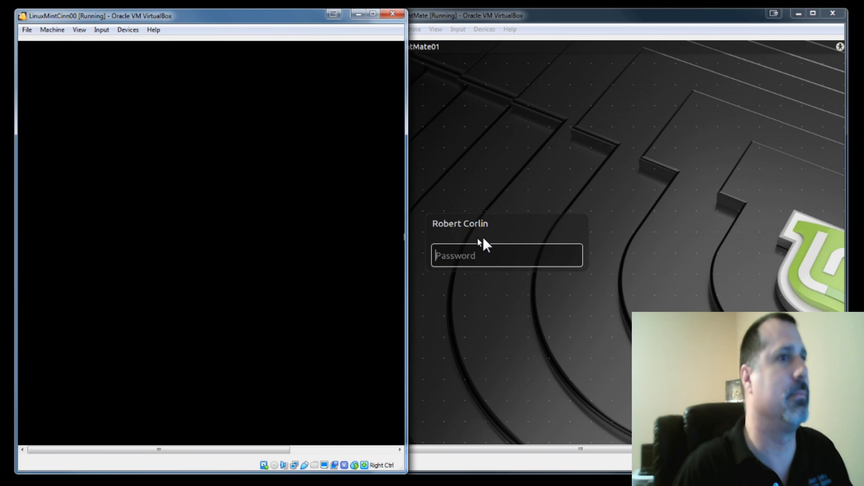
# - Log in to the LinuxMintMate01 virtual machine by entering the account password
pyautogui.click(478, 260)
pyautogui.write('password123')
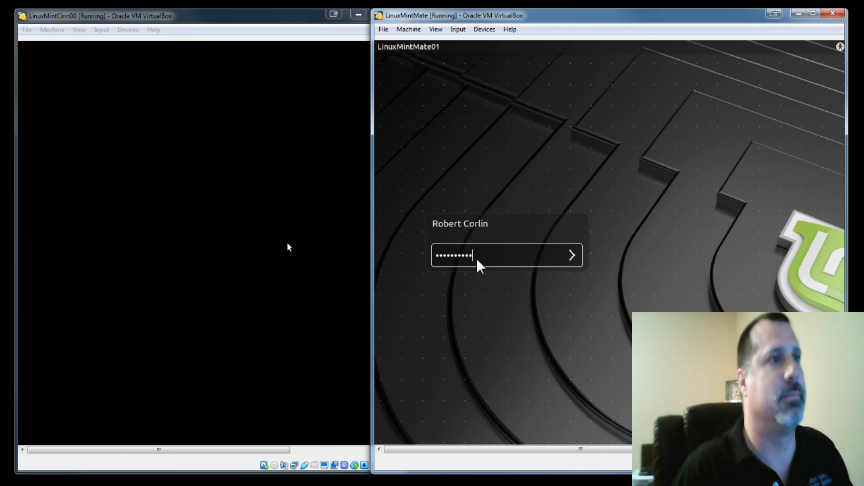
pyautogui.write('456')
pyautogui.press('Return')
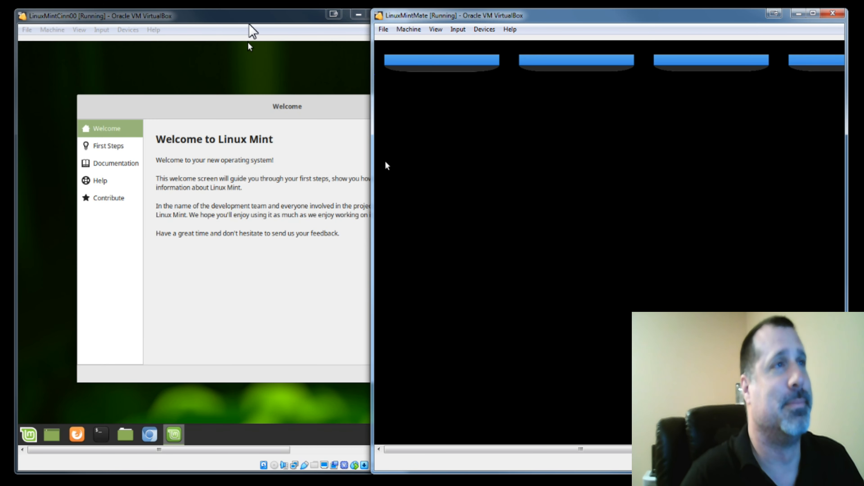
# - Resize the Cinnamon and MATE virtual machine windows so both desktops sit side by side
pyautogui.click(250, 17)
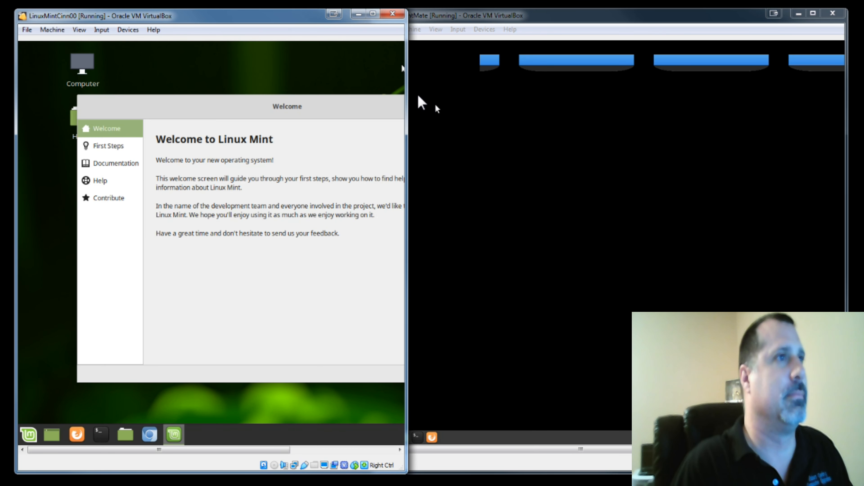
pyautogui.moveTo(406, 91); pyautogui.dragTo(520, 104)
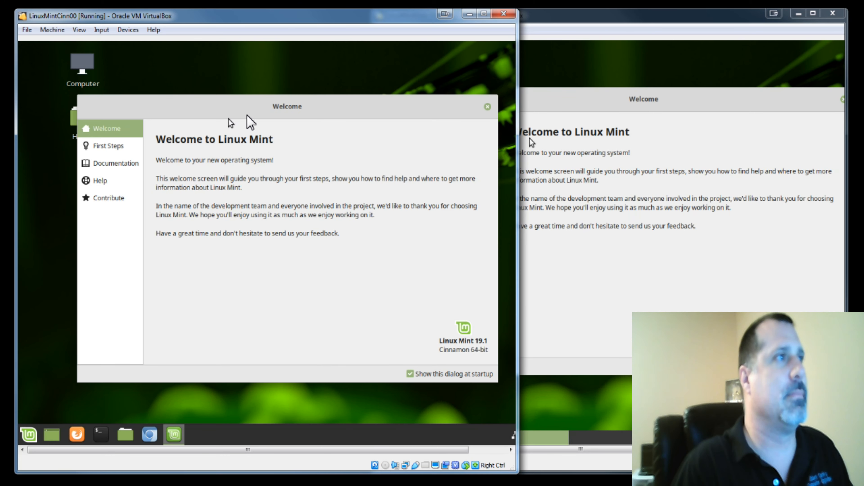
pyautogui.click(617, 73)
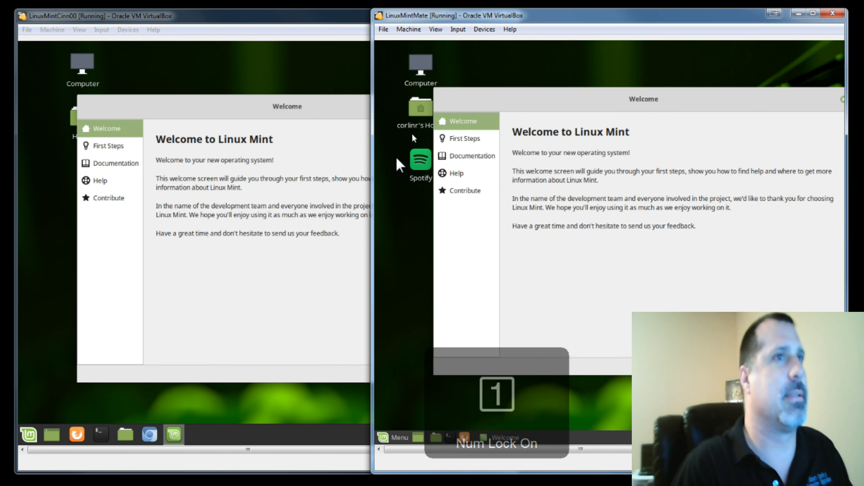
pyautogui.moveTo(372, 180); pyautogui.dragTo(286, 193)
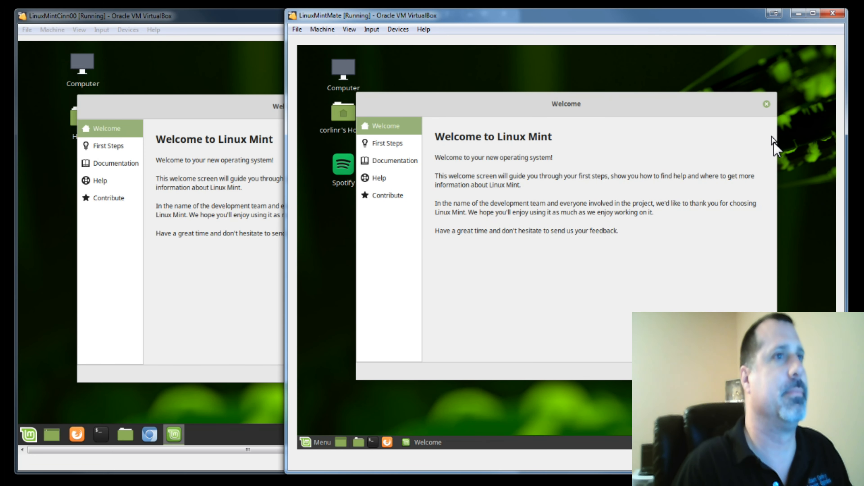
# - Close the Welcome to Linux Mint screen in both the MATE and Cinnamon virtual machines
pyautogui.click(766, 104)
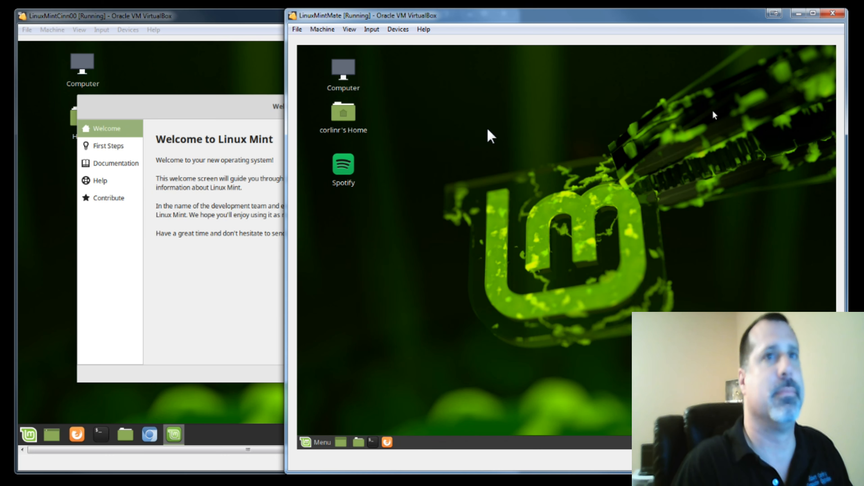
pyautogui.click(224, 120)
pyautogui.click(489, 106)
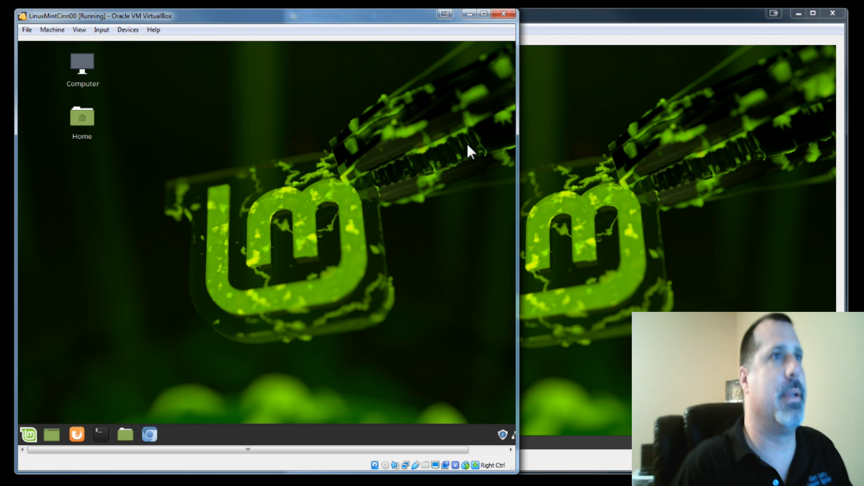
# - Open and compare the application menus of the Cinnamon and MATE desktops
pyautogui.click(30, 434)
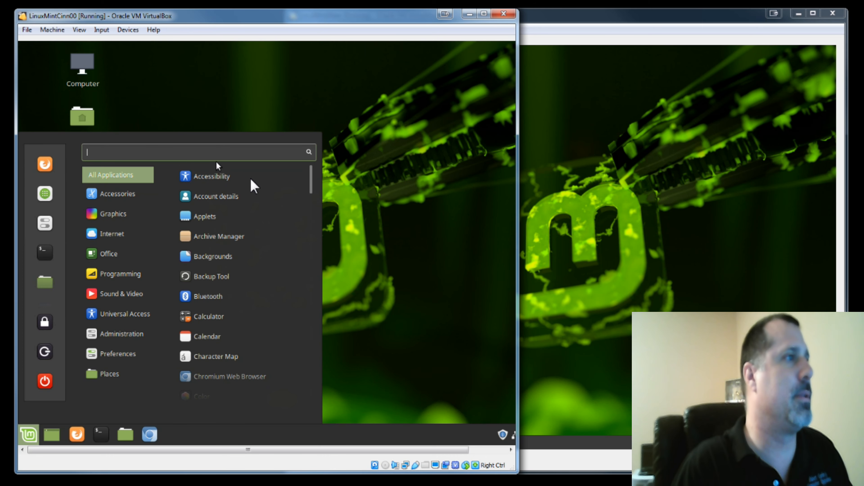
pyautogui.click(695, 205)
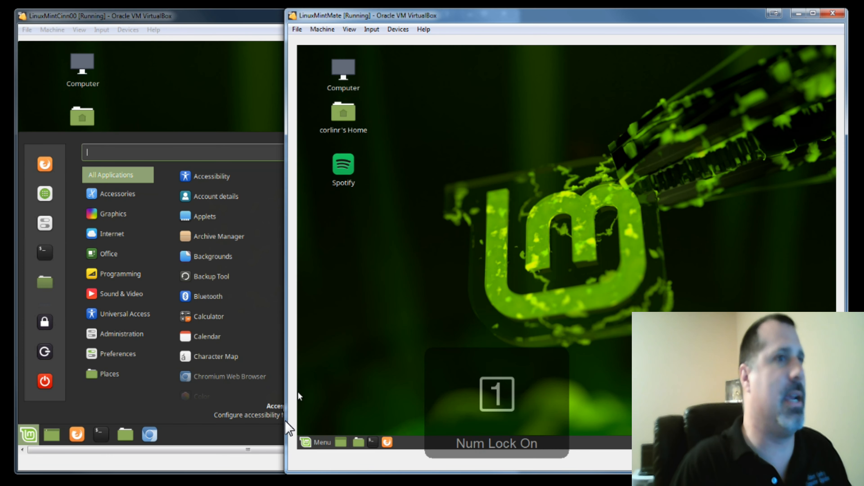
pyautogui.click(311, 443)
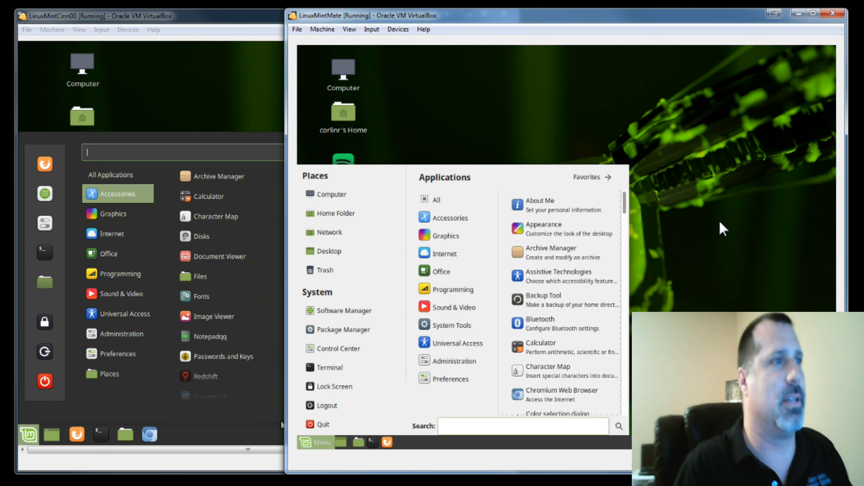
pyautogui.click(712, 217)
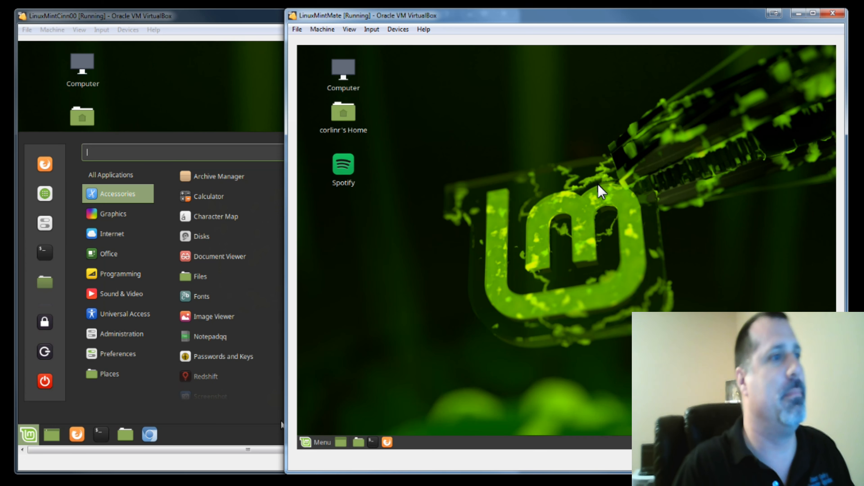
# - Open the Change Desktop Background settings on both the MATE and Cinnamon desktops
pyautogui.rightClick(600, 185)
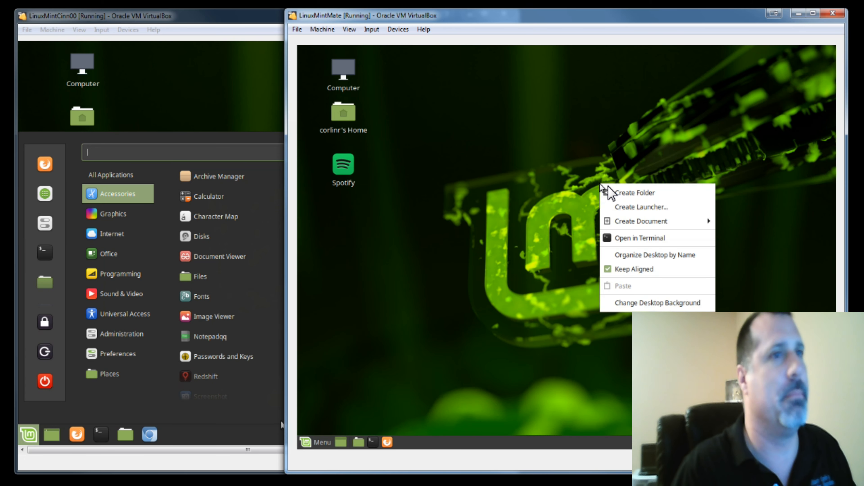
pyautogui.click(624, 306)
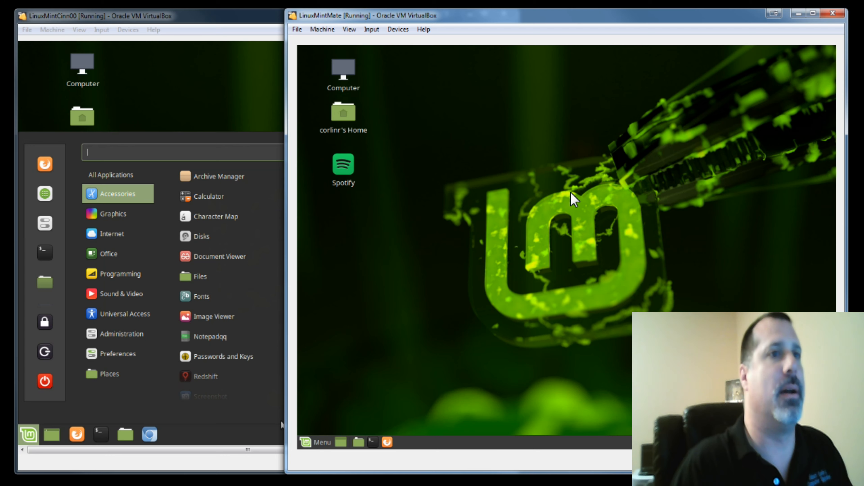
pyautogui.click(264, 124)
pyautogui.rightClick(251, 113)
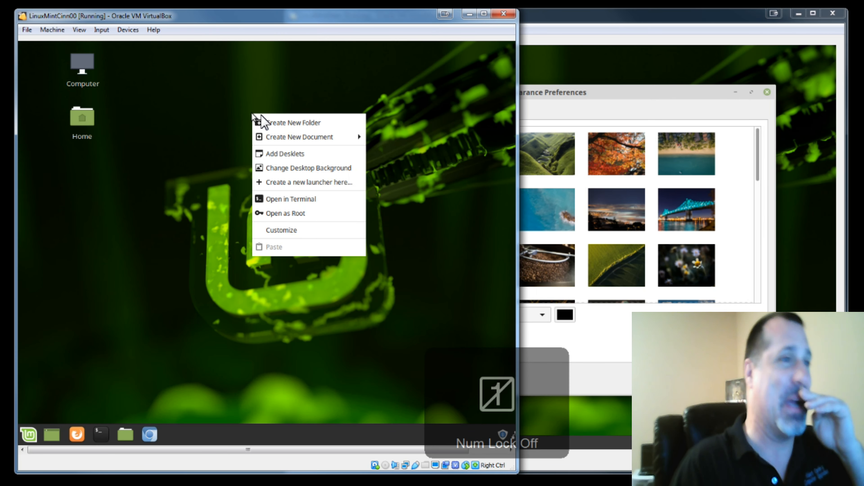
pyautogui.click(291, 168)
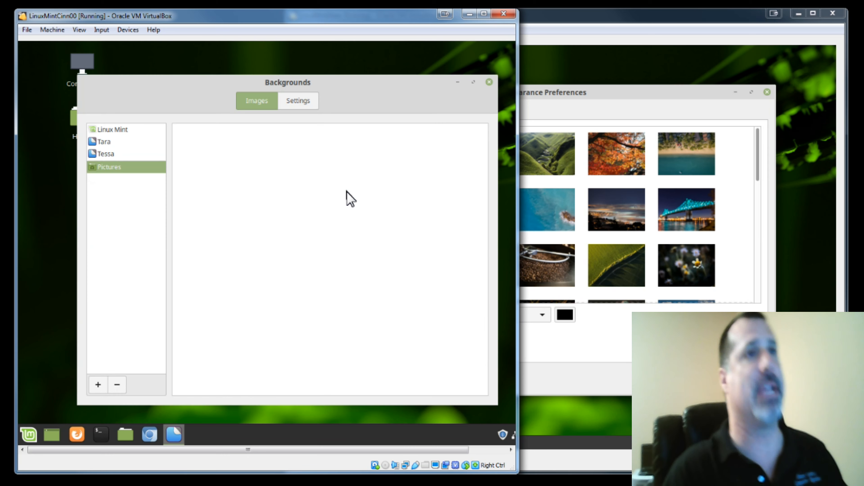
# - Browse the Theme, Background, Fonts and Interface tabs of the MATE Appearance Preferences
pyautogui.click(628, 16)
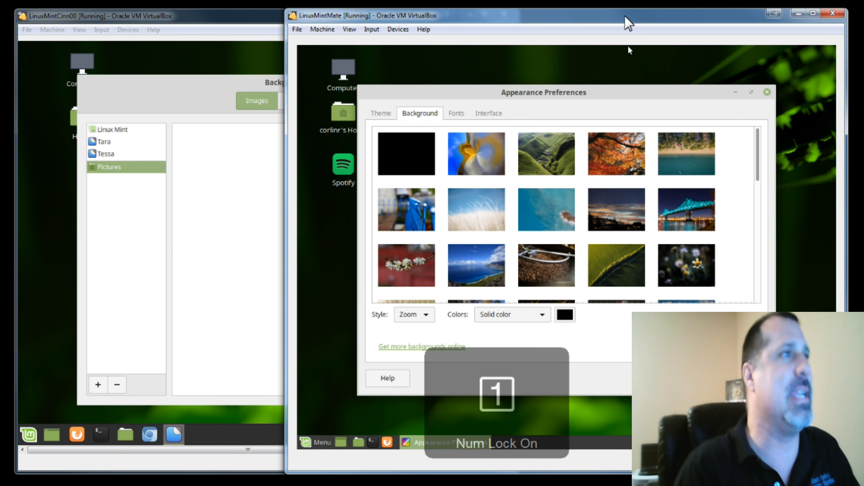
pyautogui.click(391, 117)
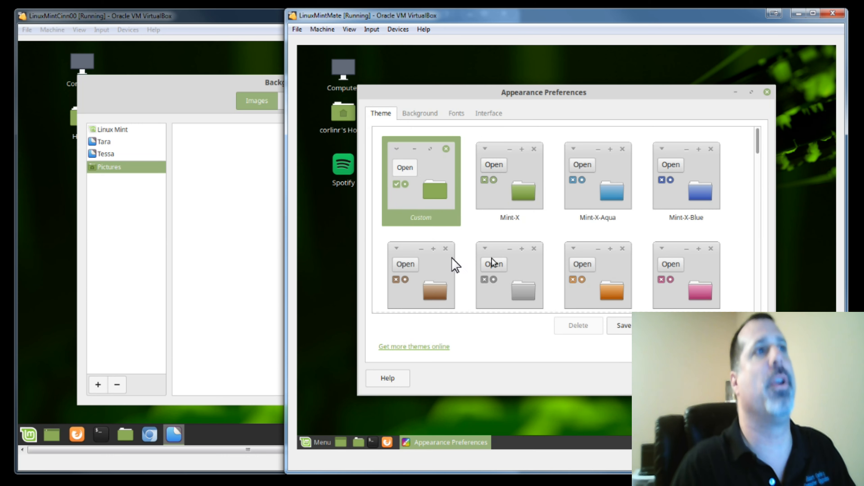
pyautogui.click(426, 116)
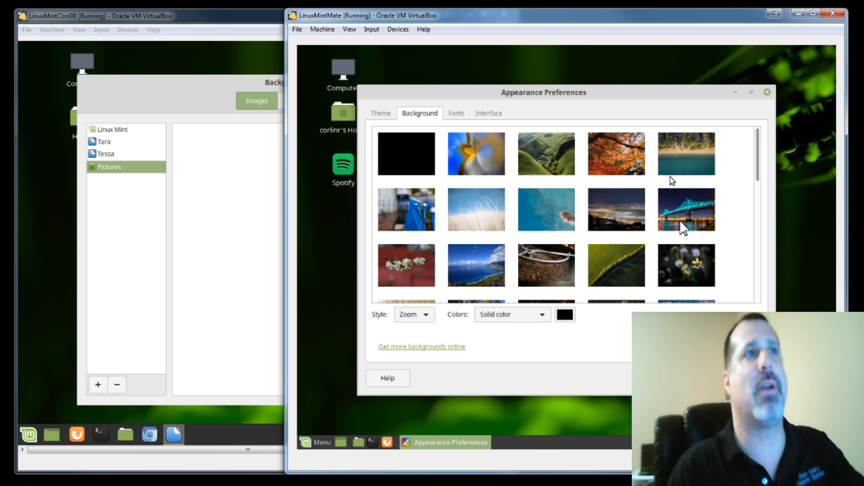
pyautogui.click(459, 116)
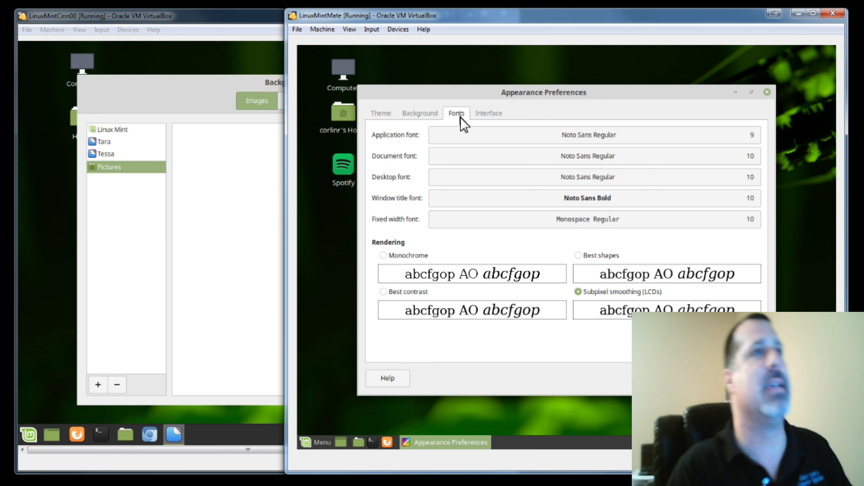
pyautogui.click(487, 118)
pyautogui.click(388, 118)
# - Browse the Linux Mint, Tara, Tessa and Pictures background collections in the Cinnamon Backgrounds window
pyautogui.click(216, 105)
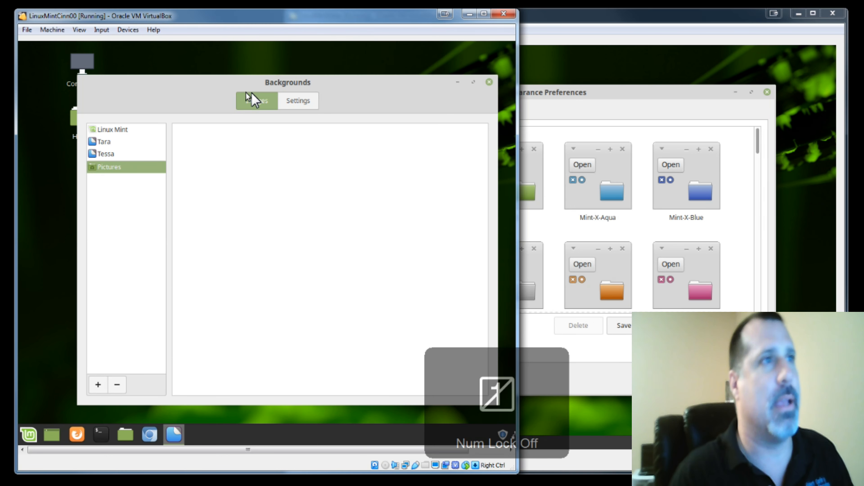
pyautogui.click(106, 132)
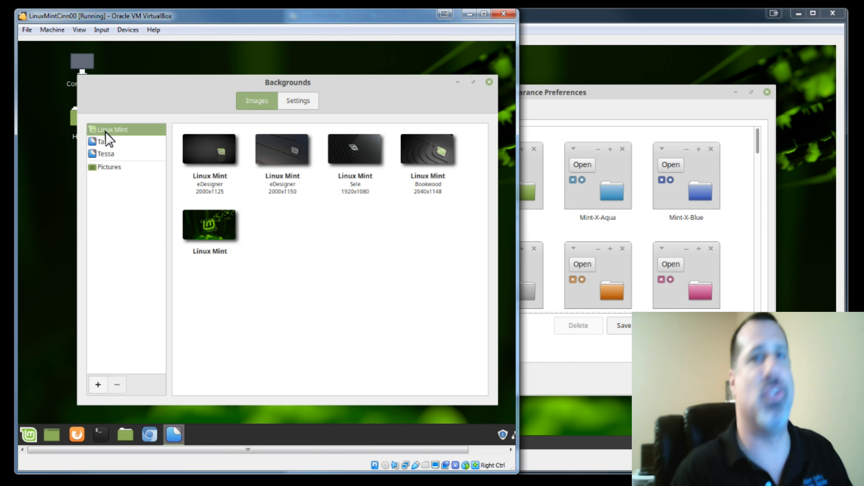
pyautogui.click(105, 141)
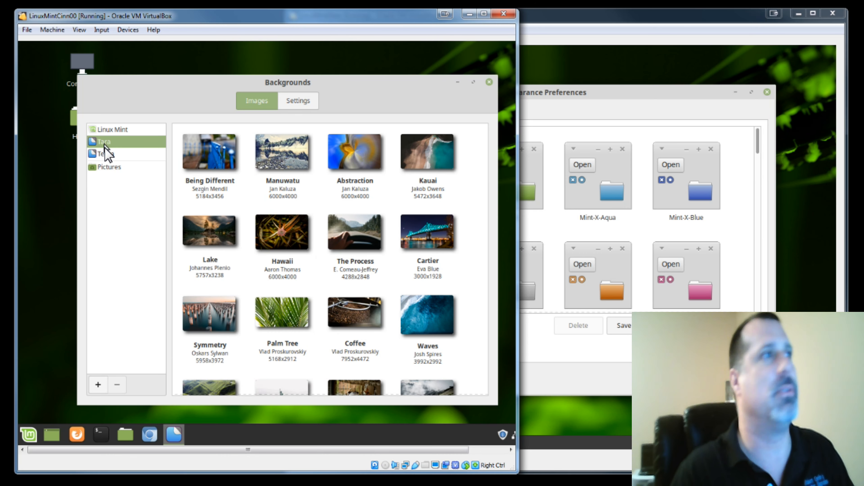
pyautogui.click(103, 155)
pyautogui.click(106, 167)
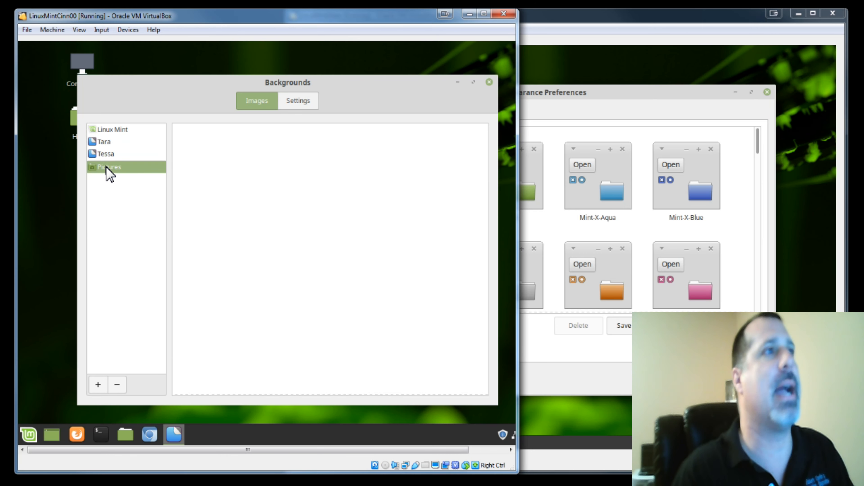
# - Open the Background Settings of the Cinnamon Backgrounds window
pyautogui.click(107, 131)
pyautogui.click(302, 103)
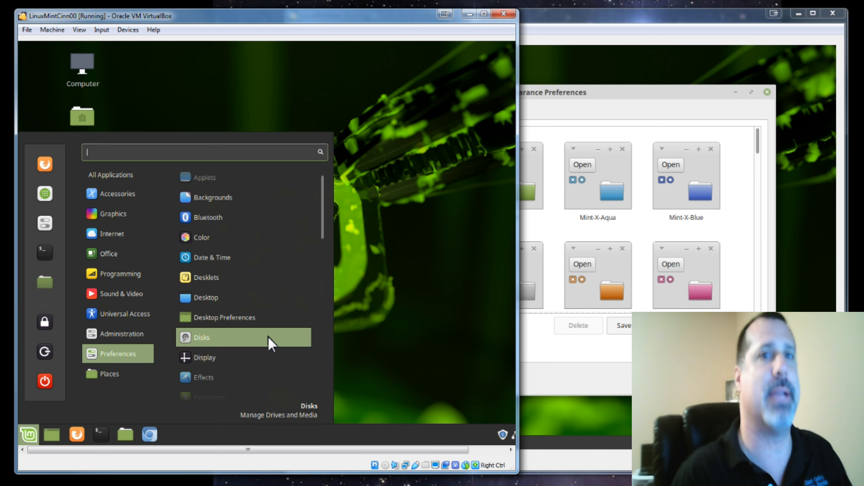
# - Open the Themes settings from the Cinnamon Preferences menu, review them, and close the window
pyautogui.scroll(-3, 268, 337)
pyautogui.scroll(-5, 268, 345)
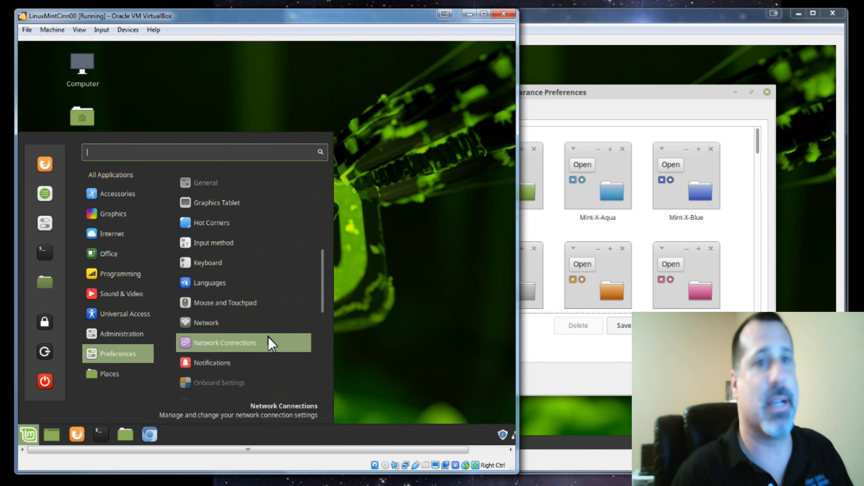
pyautogui.scroll(-4, 269, 344)
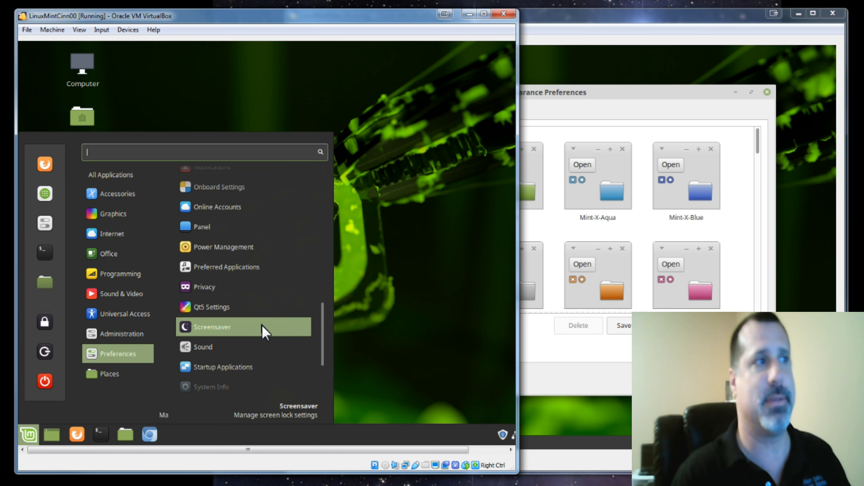
pyautogui.scroll(-2, 266, 332)
pyautogui.scroll(-2, 266, 332)
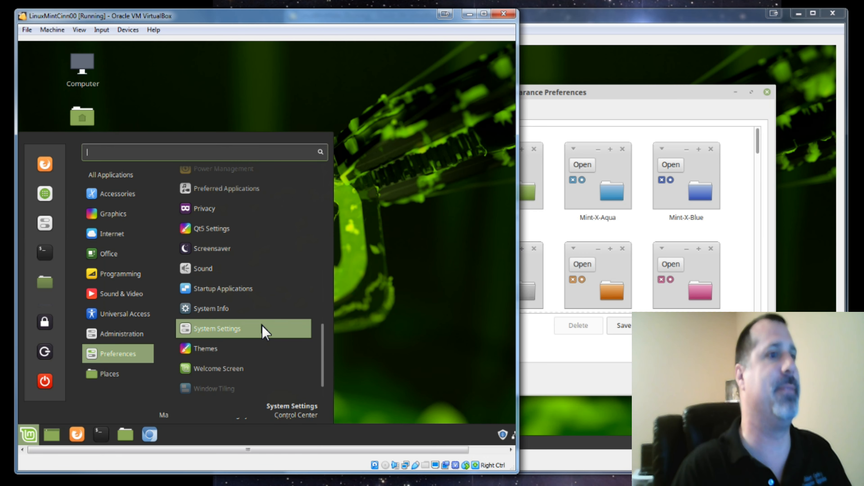
pyautogui.scroll(-2, 264, 332)
pyautogui.click(259, 318)
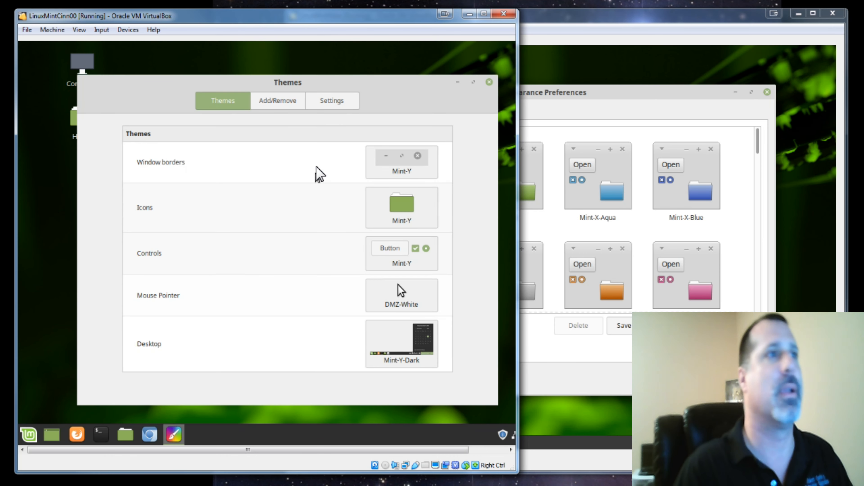
pyautogui.click(488, 82)
# - Open System Info from the Cinnamon Preferences menu, review the system details, and close it
pyautogui.click(28, 435)
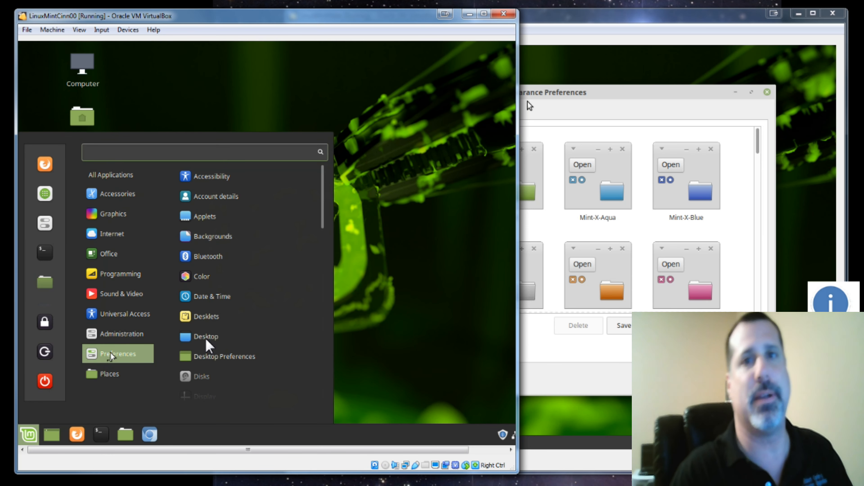
pyautogui.scroll(-2, 269, 320)
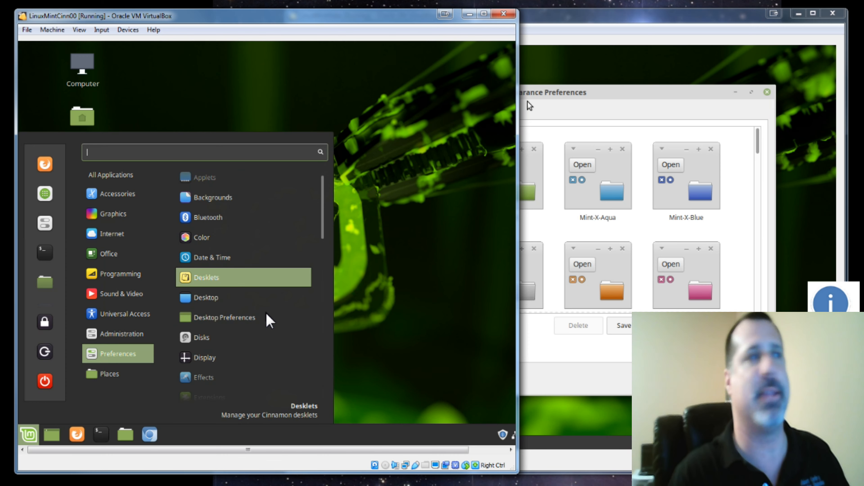
pyautogui.scroll(-8, 268, 320)
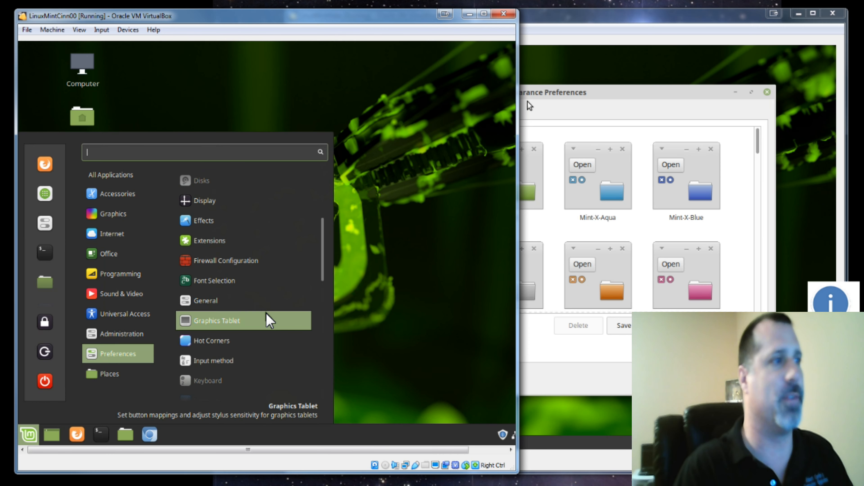
pyautogui.scroll(-10, 270, 321)
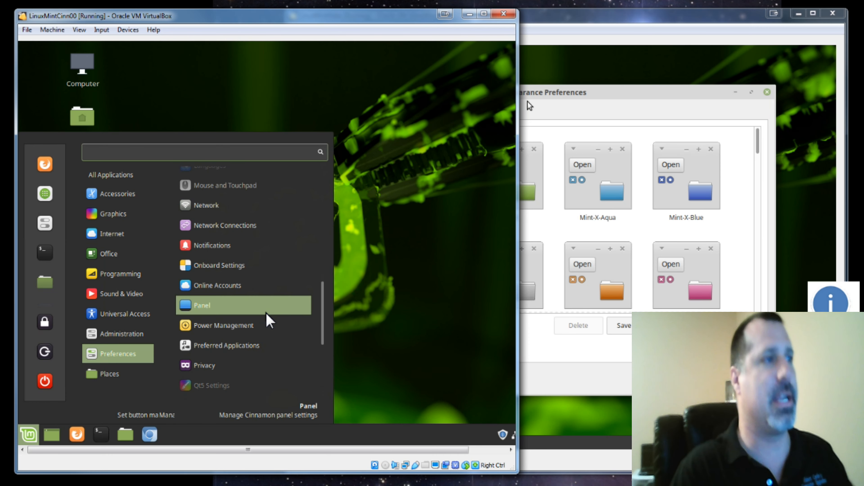
pyautogui.scroll(-6, 270, 321)
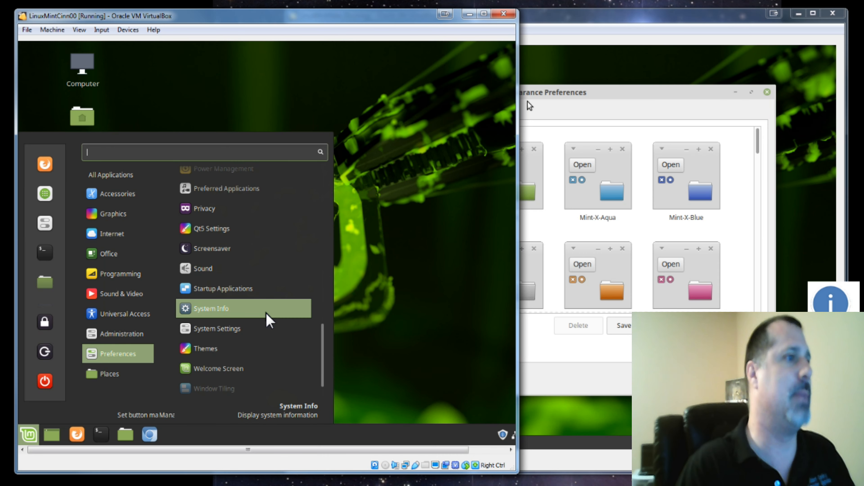
pyautogui.click(268, 316)
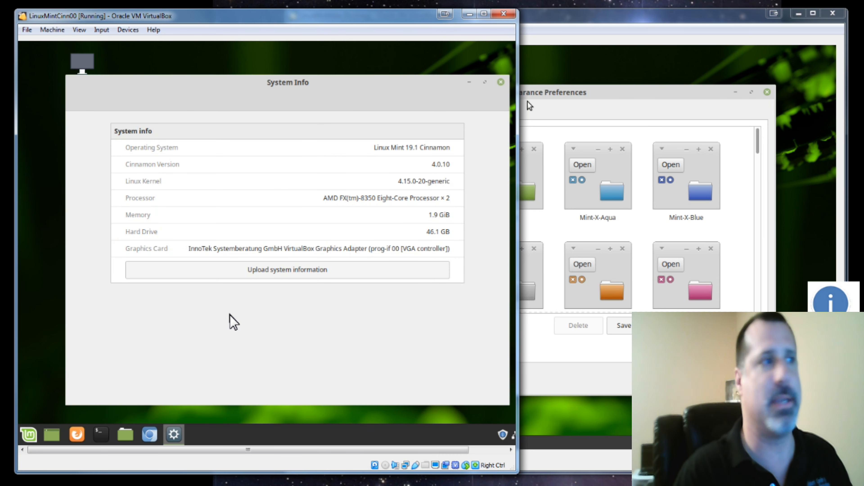
pyautogui.click(500, 82)
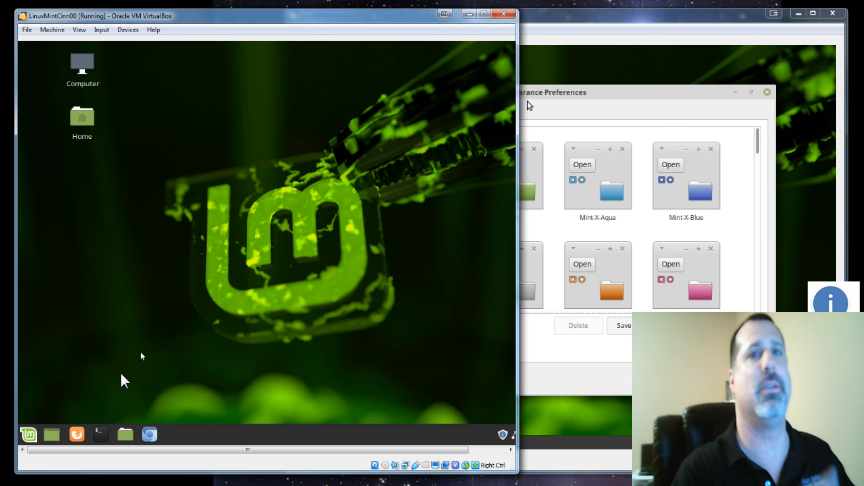
# - Launch System Monitor from the Administration category of the Cinnamon menu
pyautogui.click(36, 431)
pyautogui.moveTo(95, 354)
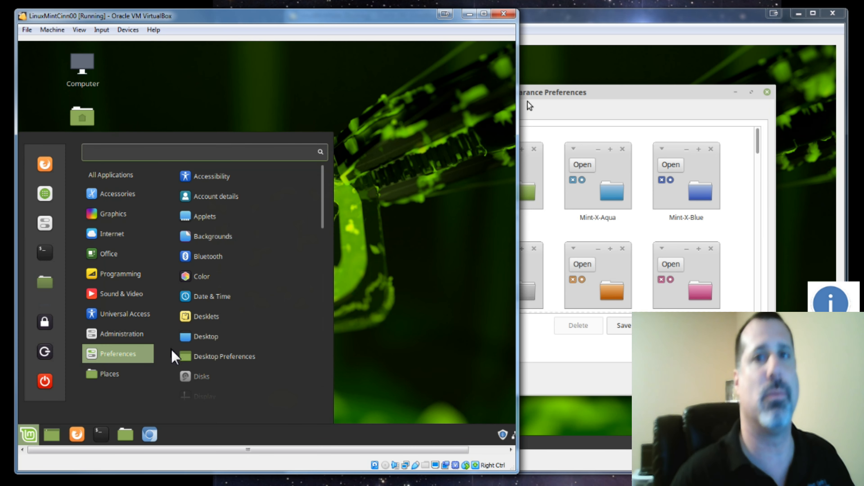
pyautogui.scroll(-8, 199, 347)
pyautogui.moveTo(148, 335)
pyautogui.scroll(-3, 203, 308)
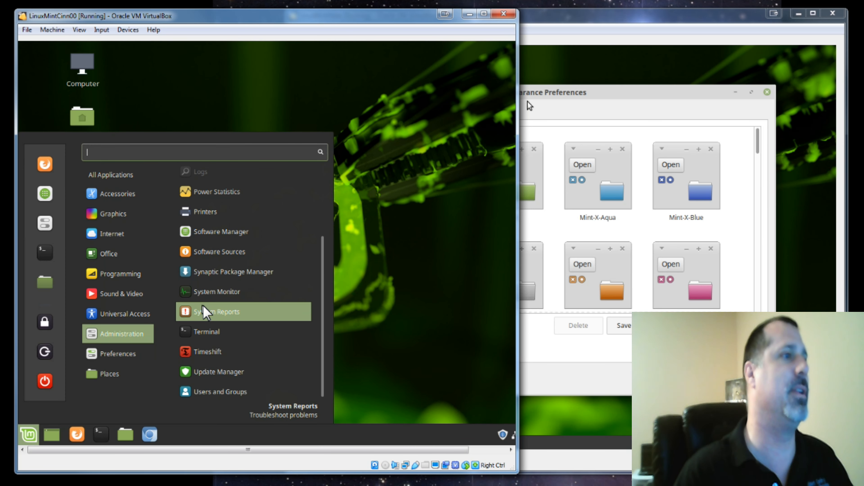
pyautogui.click(206, 300)
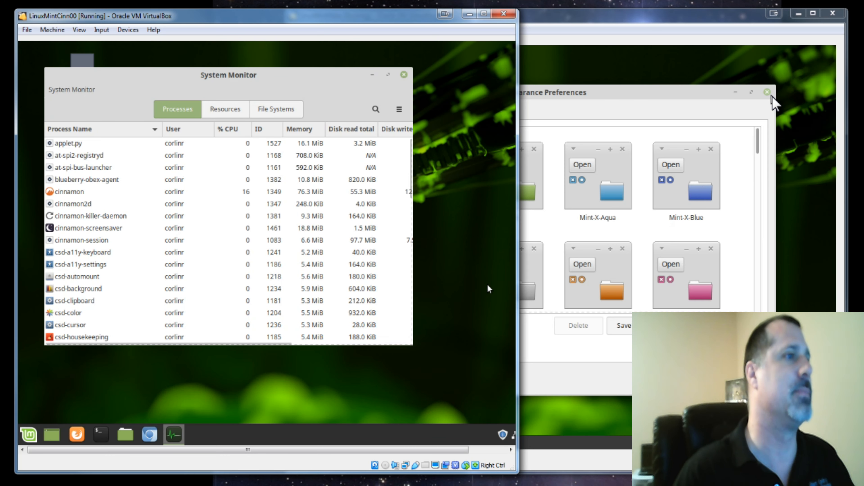
# - Close the MATE Appearance Preferences and launch System Monitor from the MATE menu
pyautogui.click(768, 93)
pyautogui.click(314, 442)
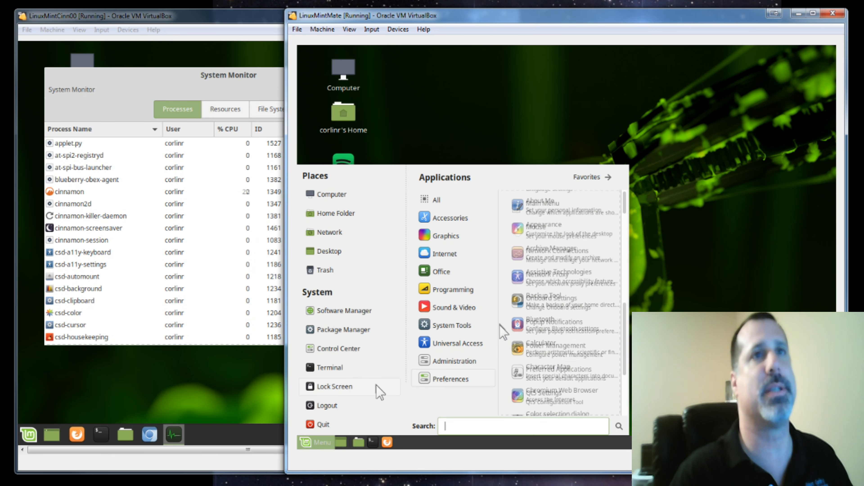
pyautogui.moveTo(473, 326)
pyautogui.click(553, 328)
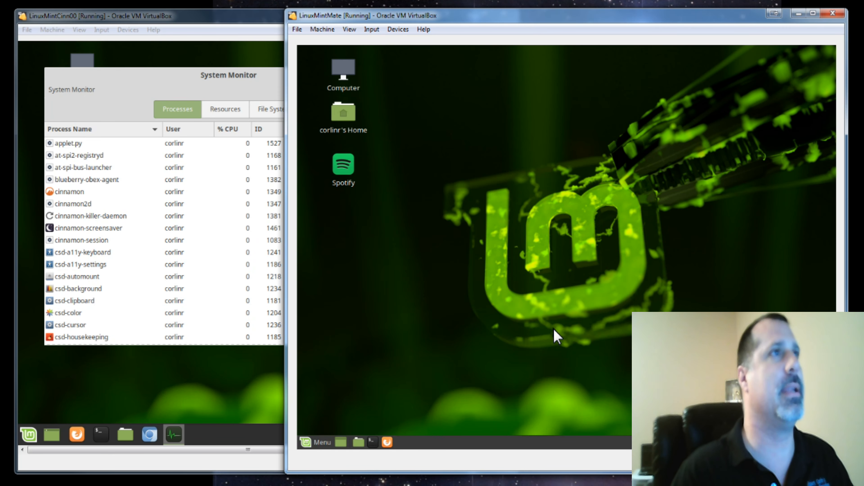
pyautogui.moveTo(590, 71); pyautogui.dragTo(583, 86)
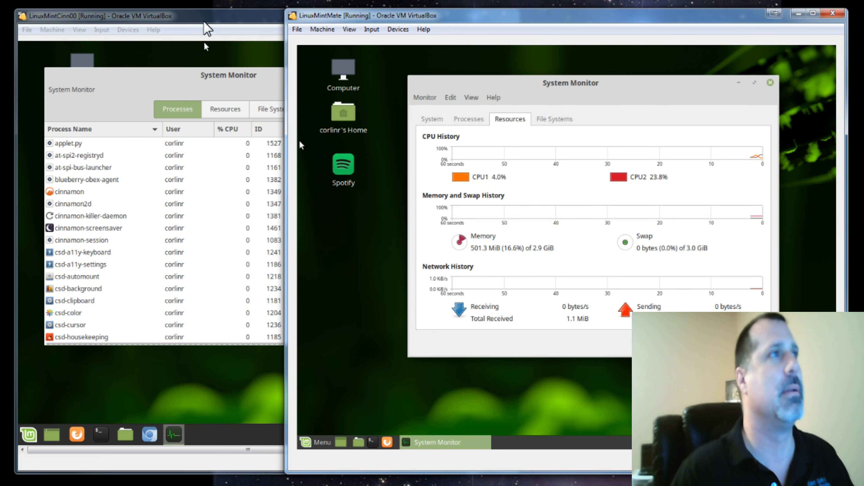
# - Show the Resources tab in the Cinnamon System Monitor and arrange both VM windows side by side for comparison
pyautogui.click(225, 108)
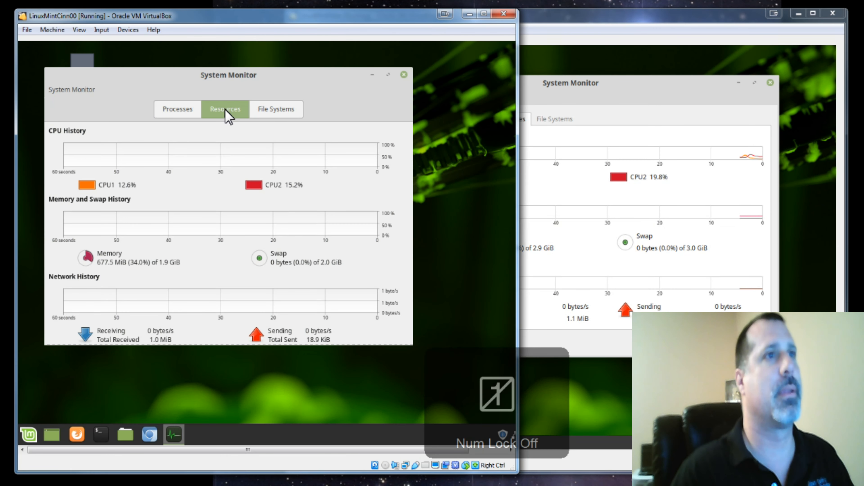
pyautogui.click(561, 25)
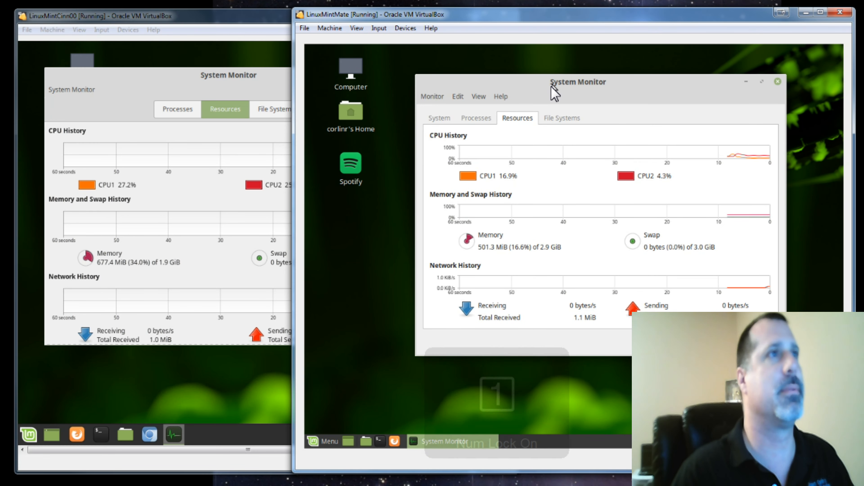
pyautogui.moveTo(542, 91); pyautogui.dragTo(596, 98)
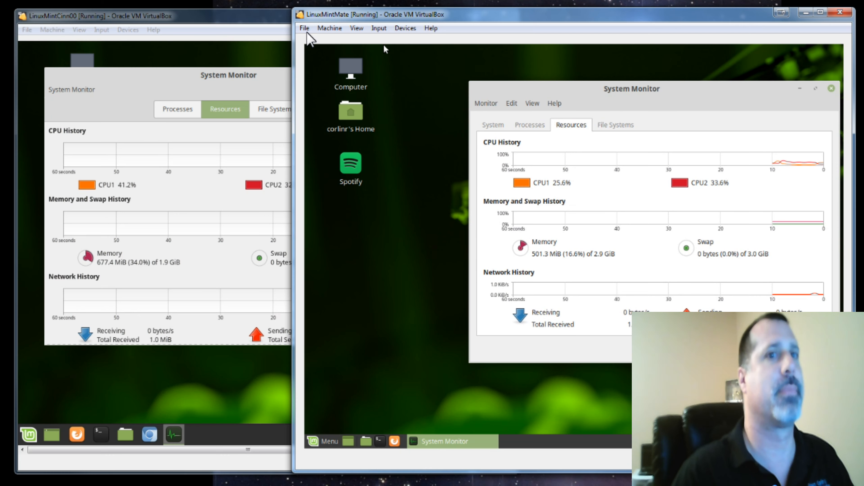
pyautogui.click(263, 23)
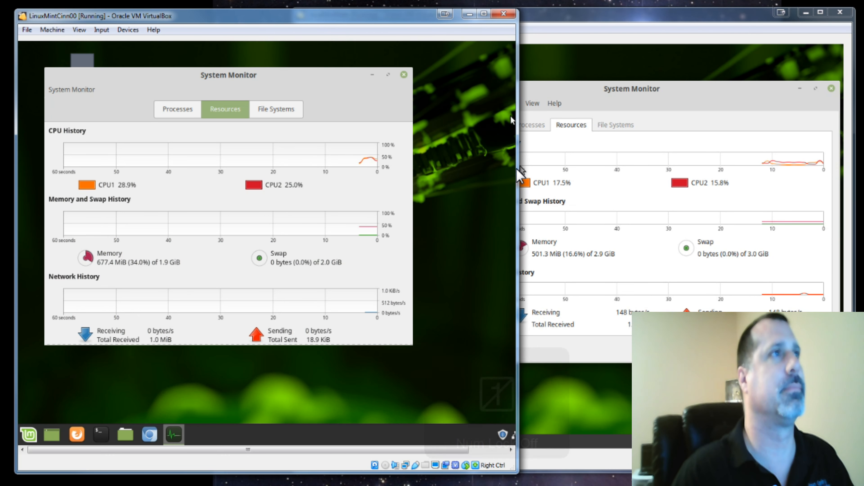
pyautogui.moveTo(518, 171); pyautogui.dragTo(460, 172)
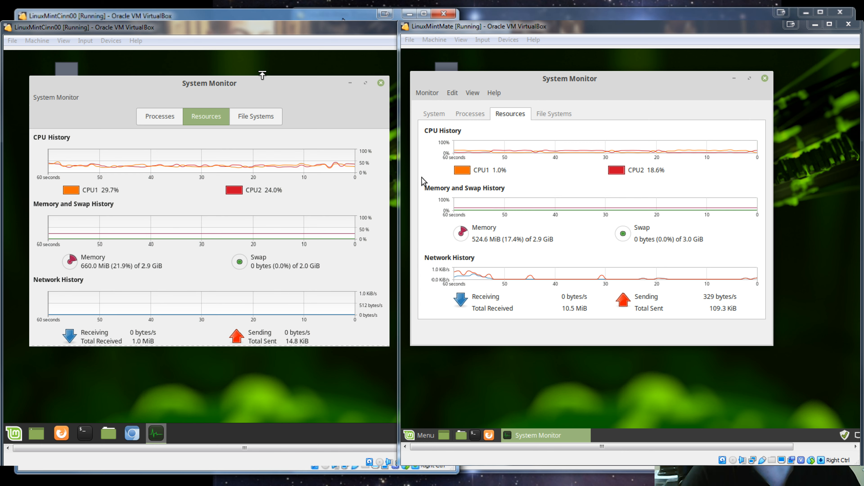
pyautogui.click(537, 16)
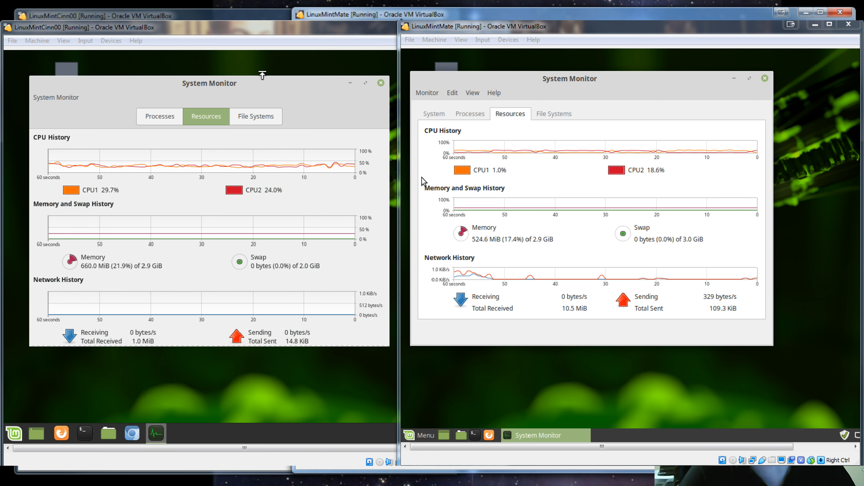
pyautogui.click(251, 20)
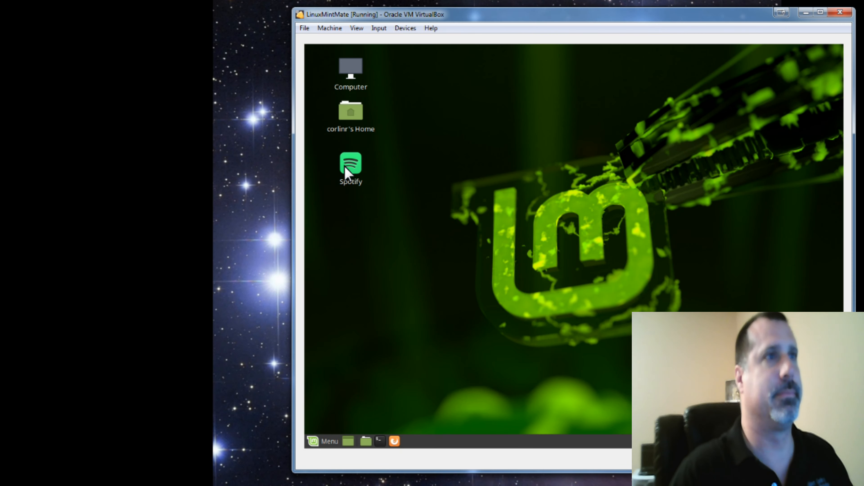
# - Launch Spotify on the MATE desktop, move its window, and play the current track
pyautogui.click(346, 167)
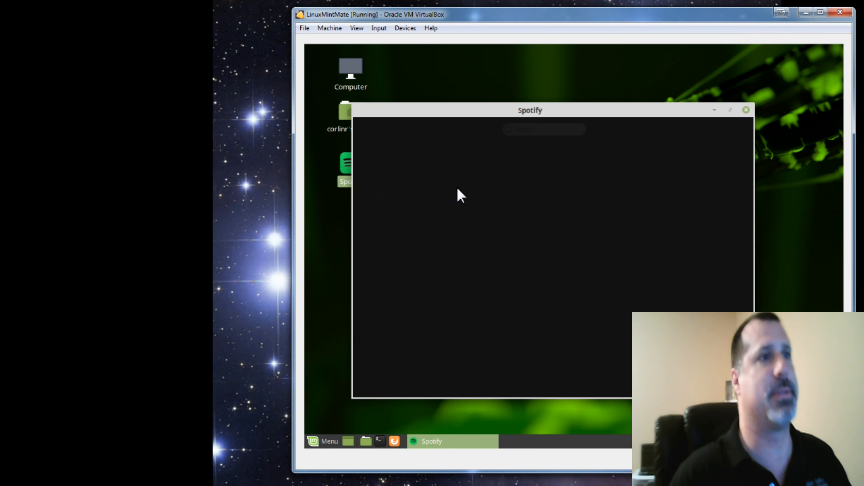
pyautogui.moveTo(511, 110); pyautogui.dragTo(587, 59)
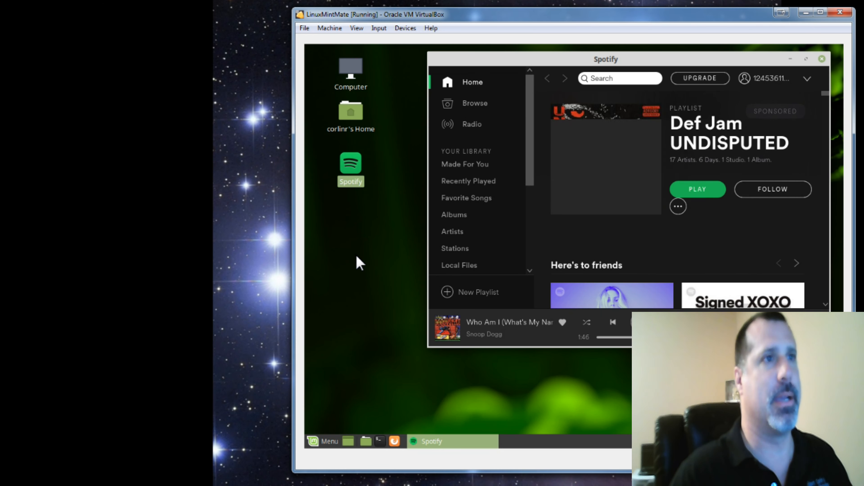
pyautogui.click(639, 322)
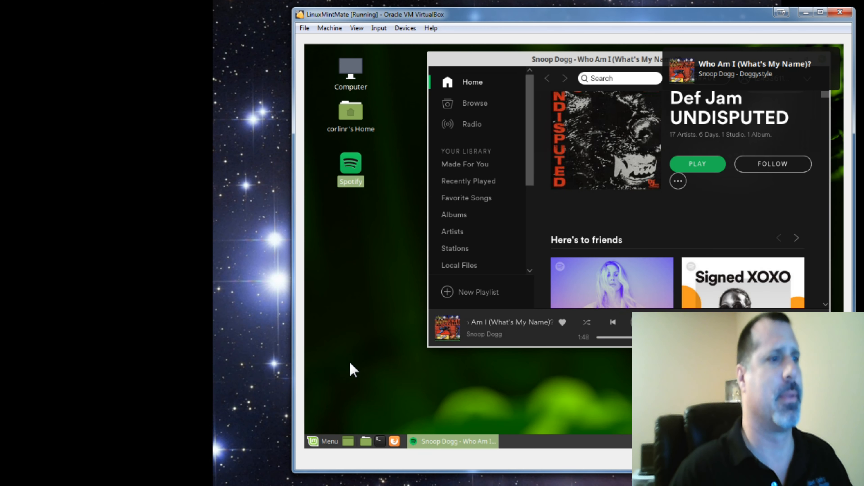
pyautogui.rightClick(358, 314)
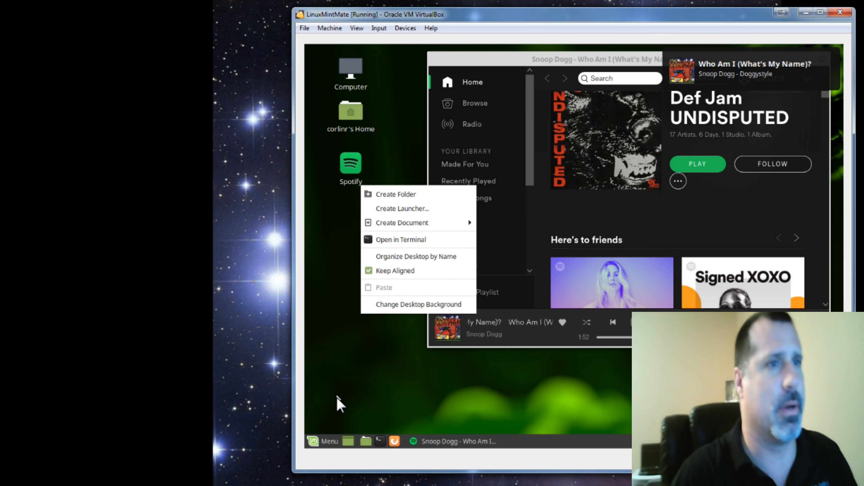
pyautogui.click(327, 439)
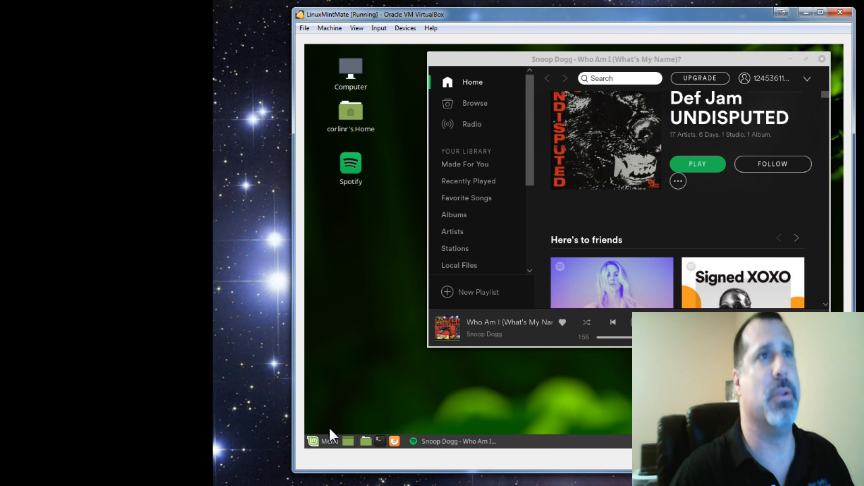
pyautogui.click(329, 442)
pyautogui.click(576, 322)
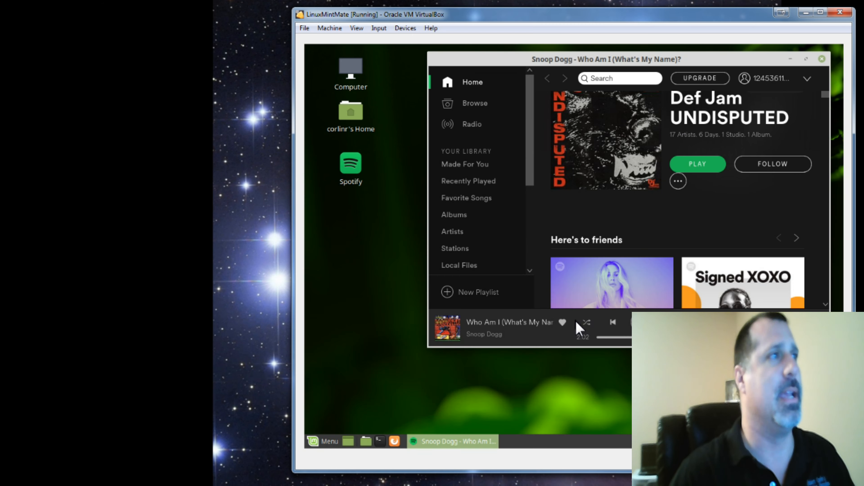
# - Compare the MATE System Monitor's resource usage with the host's Resource Monitor placed alongside it
pyautogui.moveTo(632, 96); pyautogui.dragTo(481, 127)
pyautogui.press('Num_Lock')
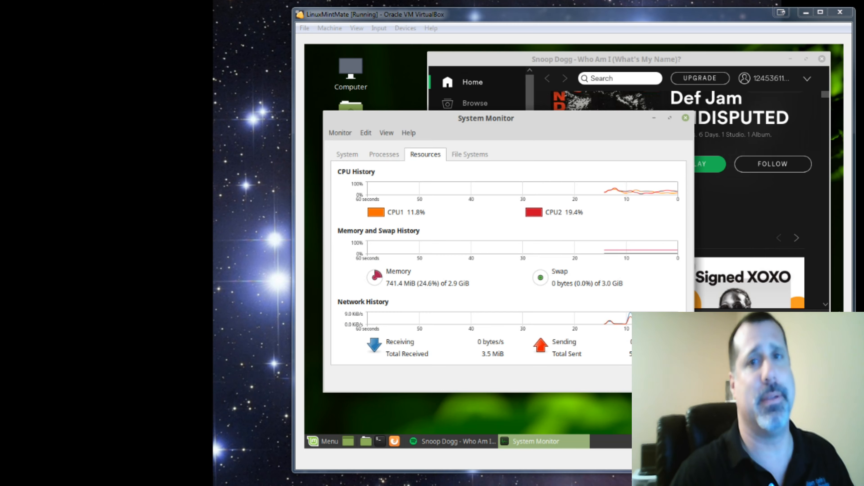
pyautogui.moveTo(861, 61); pyautogui.dragTo(160, 15)
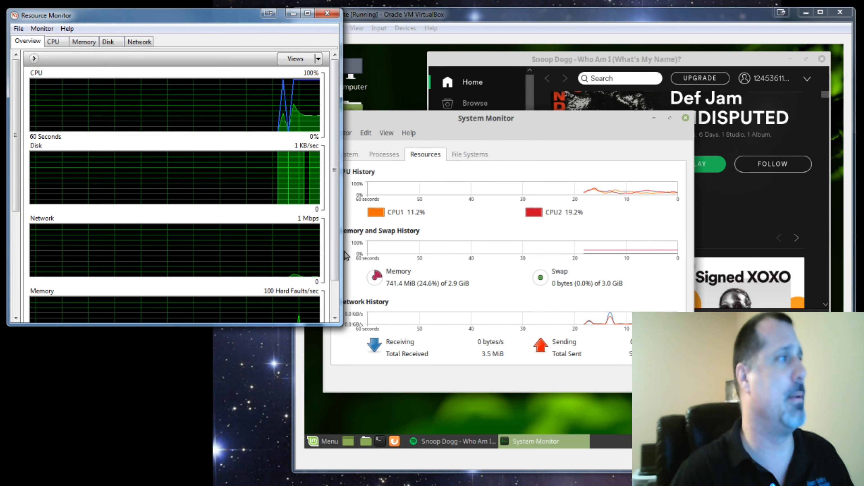
pyautogui.moveTo(320, 326); pyautogui.dragTo(320, 460)
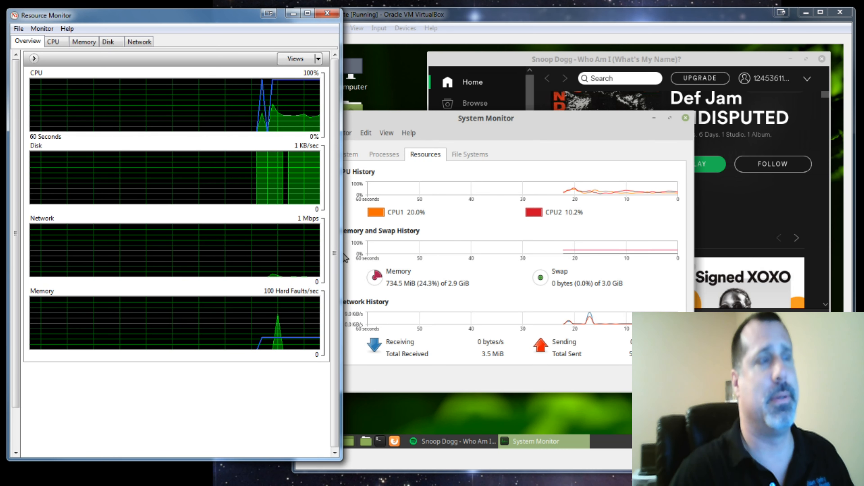
pyautogui.click(631, 50)
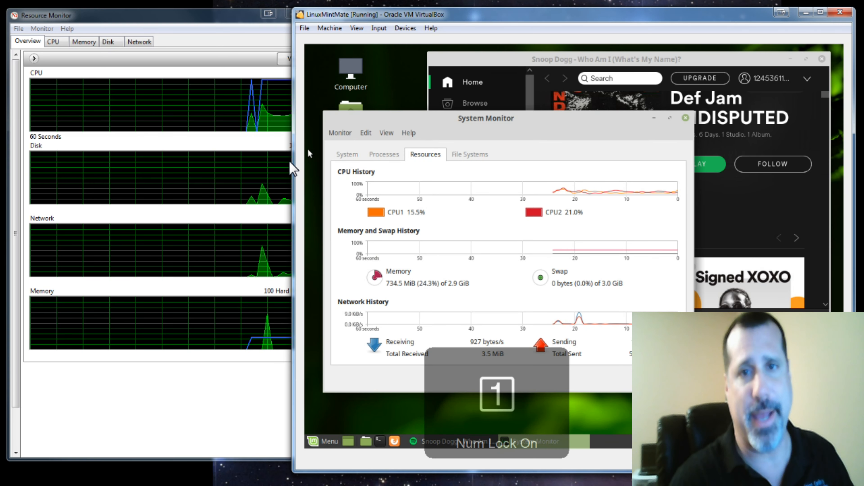
# - Enlarge the host Resource Monitor and reposition it and the MATE System Monitor side by side to compare usage
pyautogui.moveTo(371, 179); pyautogui.dragTo(463, 196)
pyautogui.moveTo(341, 205); pyautogui.dragTo(434, 206)
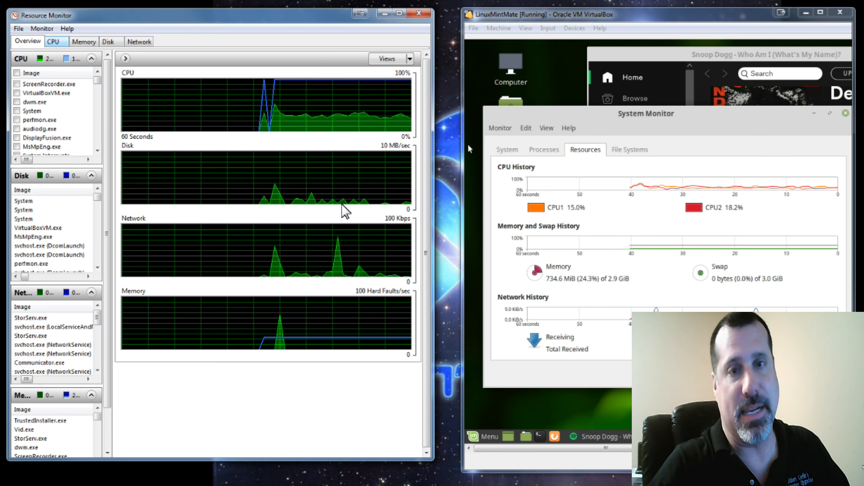
pyautogui.moveTo(48, 16); pyautogui.dragTo(56, 14)
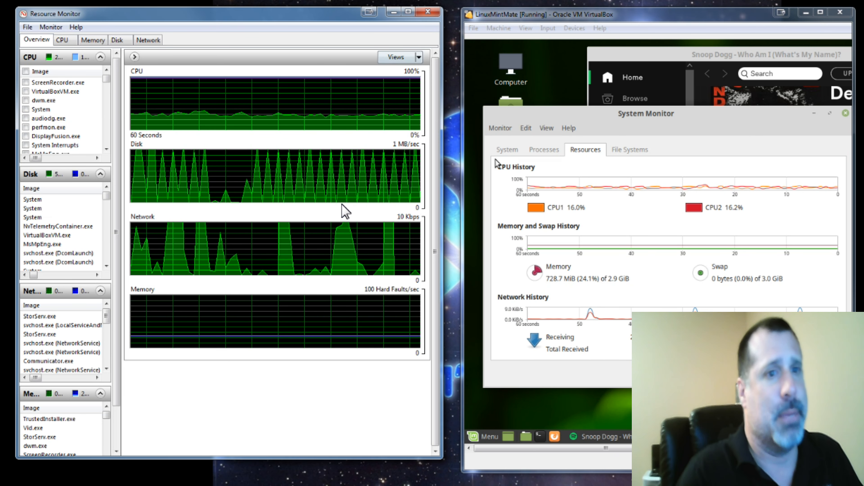
# - Close the host Resource Monitor and move the MATE virtual machine window back to the centre of the screen
pyautogui.hotkey('alt', 'F4')
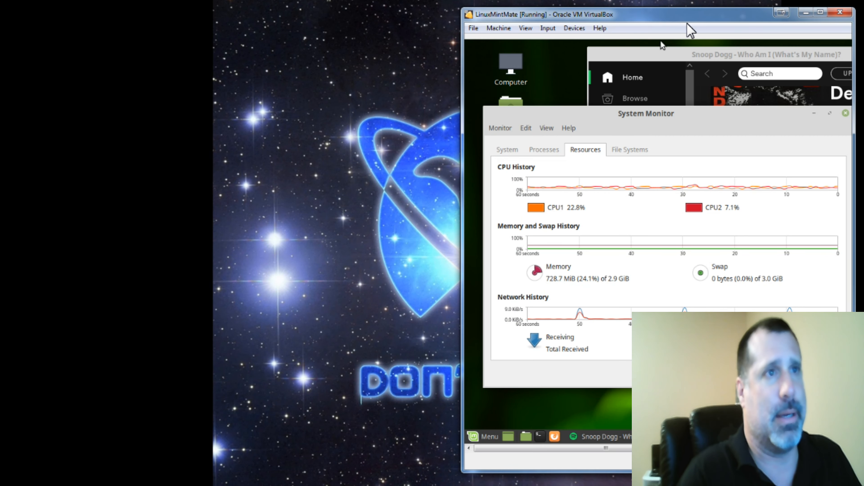
pyautogui.moveTo(681, 15); pyautogui.dragTo(440, 14)
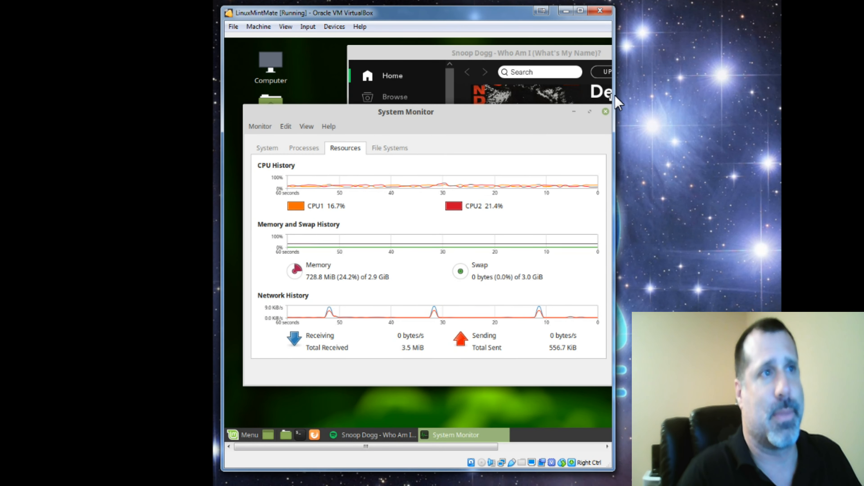
pyautogui.moveTo(614, 98); pyautogui.dragTo(782, 99)
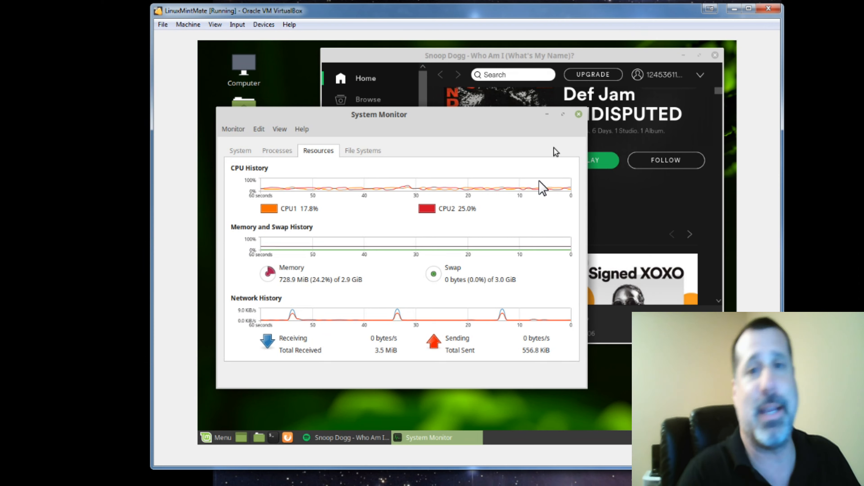
# - Close the System Monitor and Spotify windows, then shut down the MATE virtual machine
pyautogui.click(578, 115)
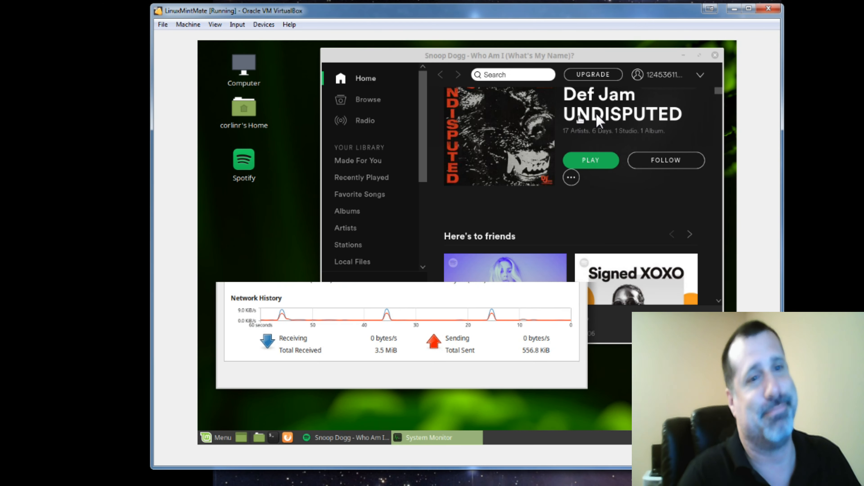
pyautogui.click(715, 56)
pyautogui.click(208, 439)
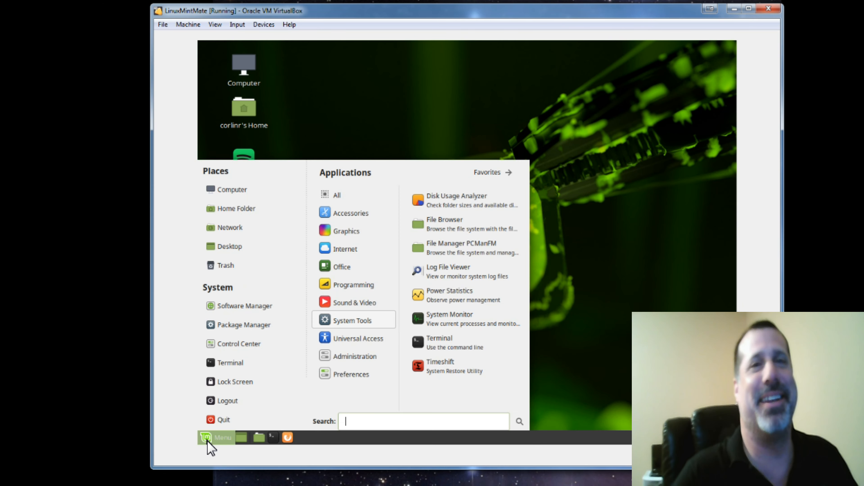
pyautogui.click(234, 419)
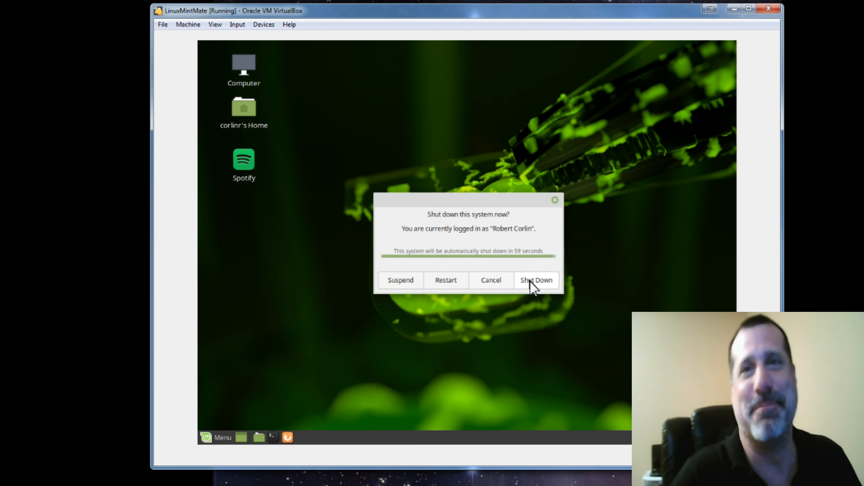
pyautogui.click(530, 281)
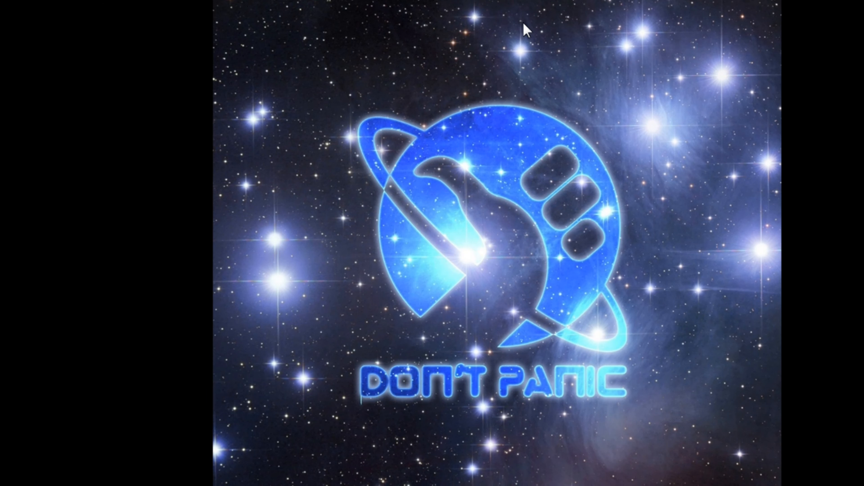